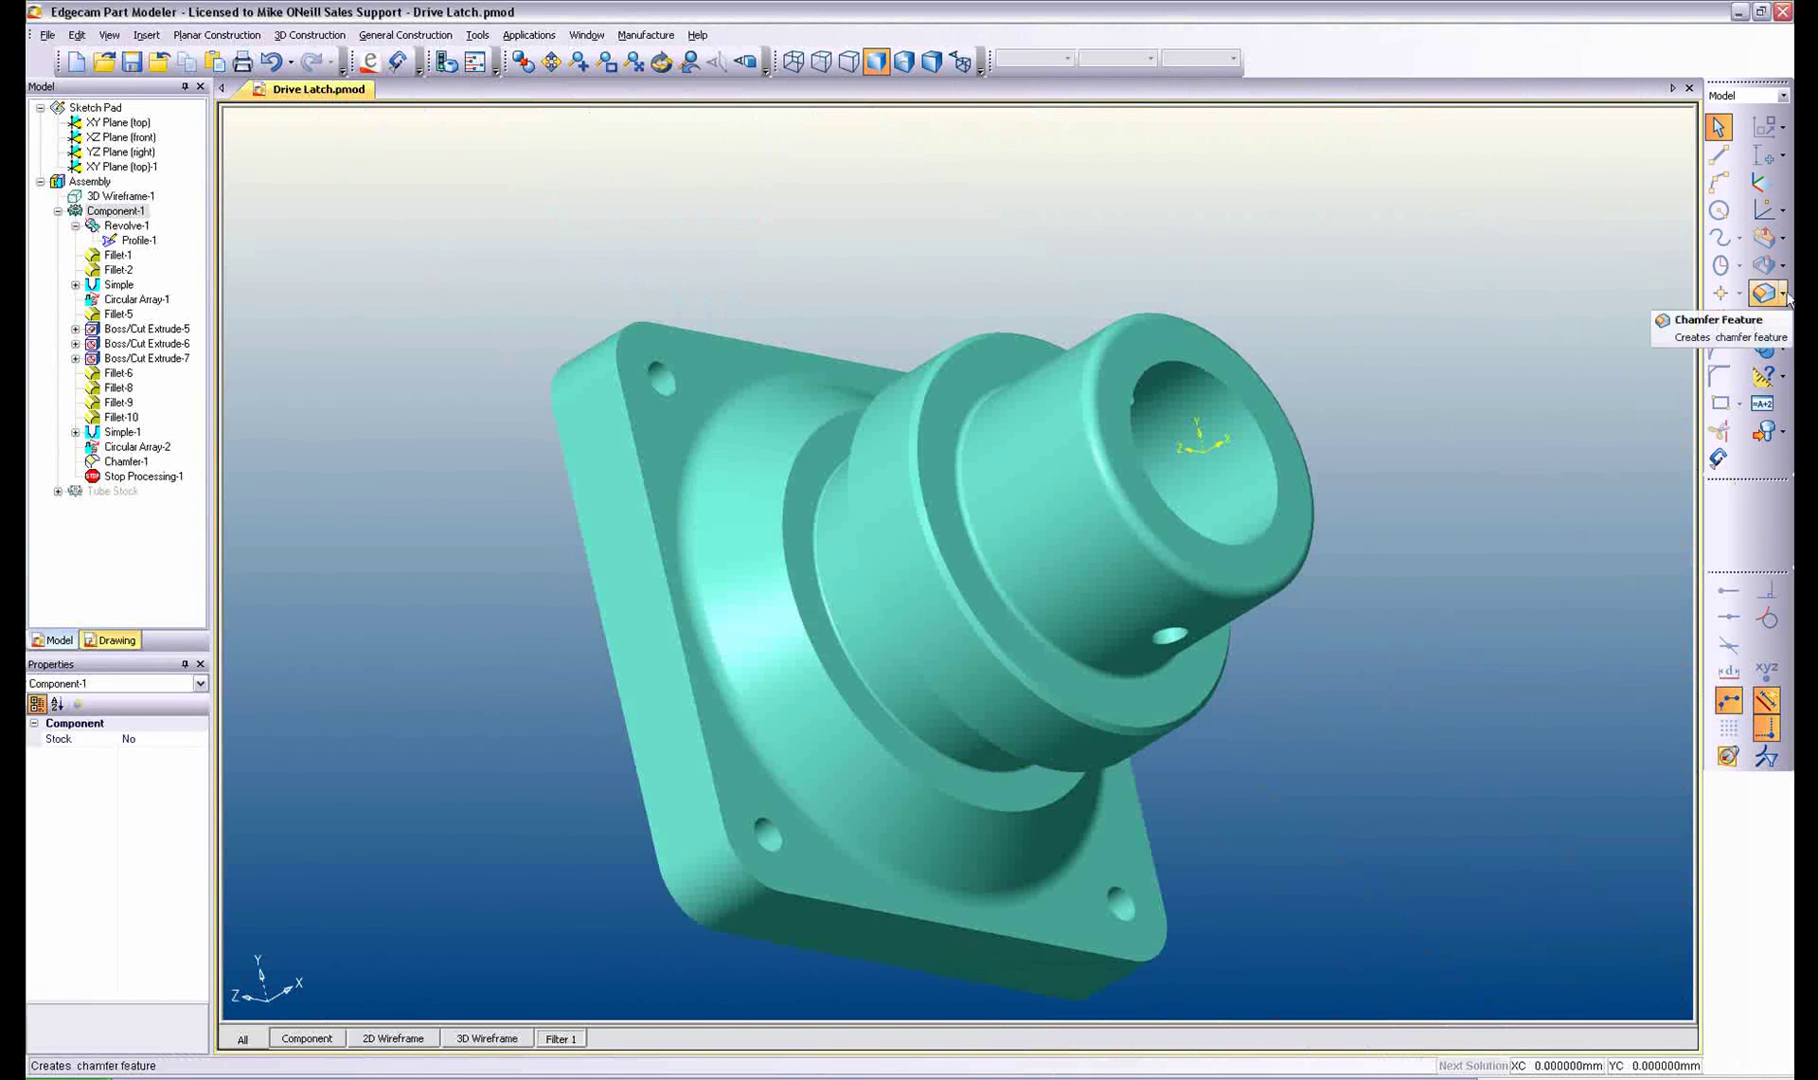
Step: Chamfer the front edge of the central bore with a 0.5 mm offset at 45 degrees
click(1781, 293)
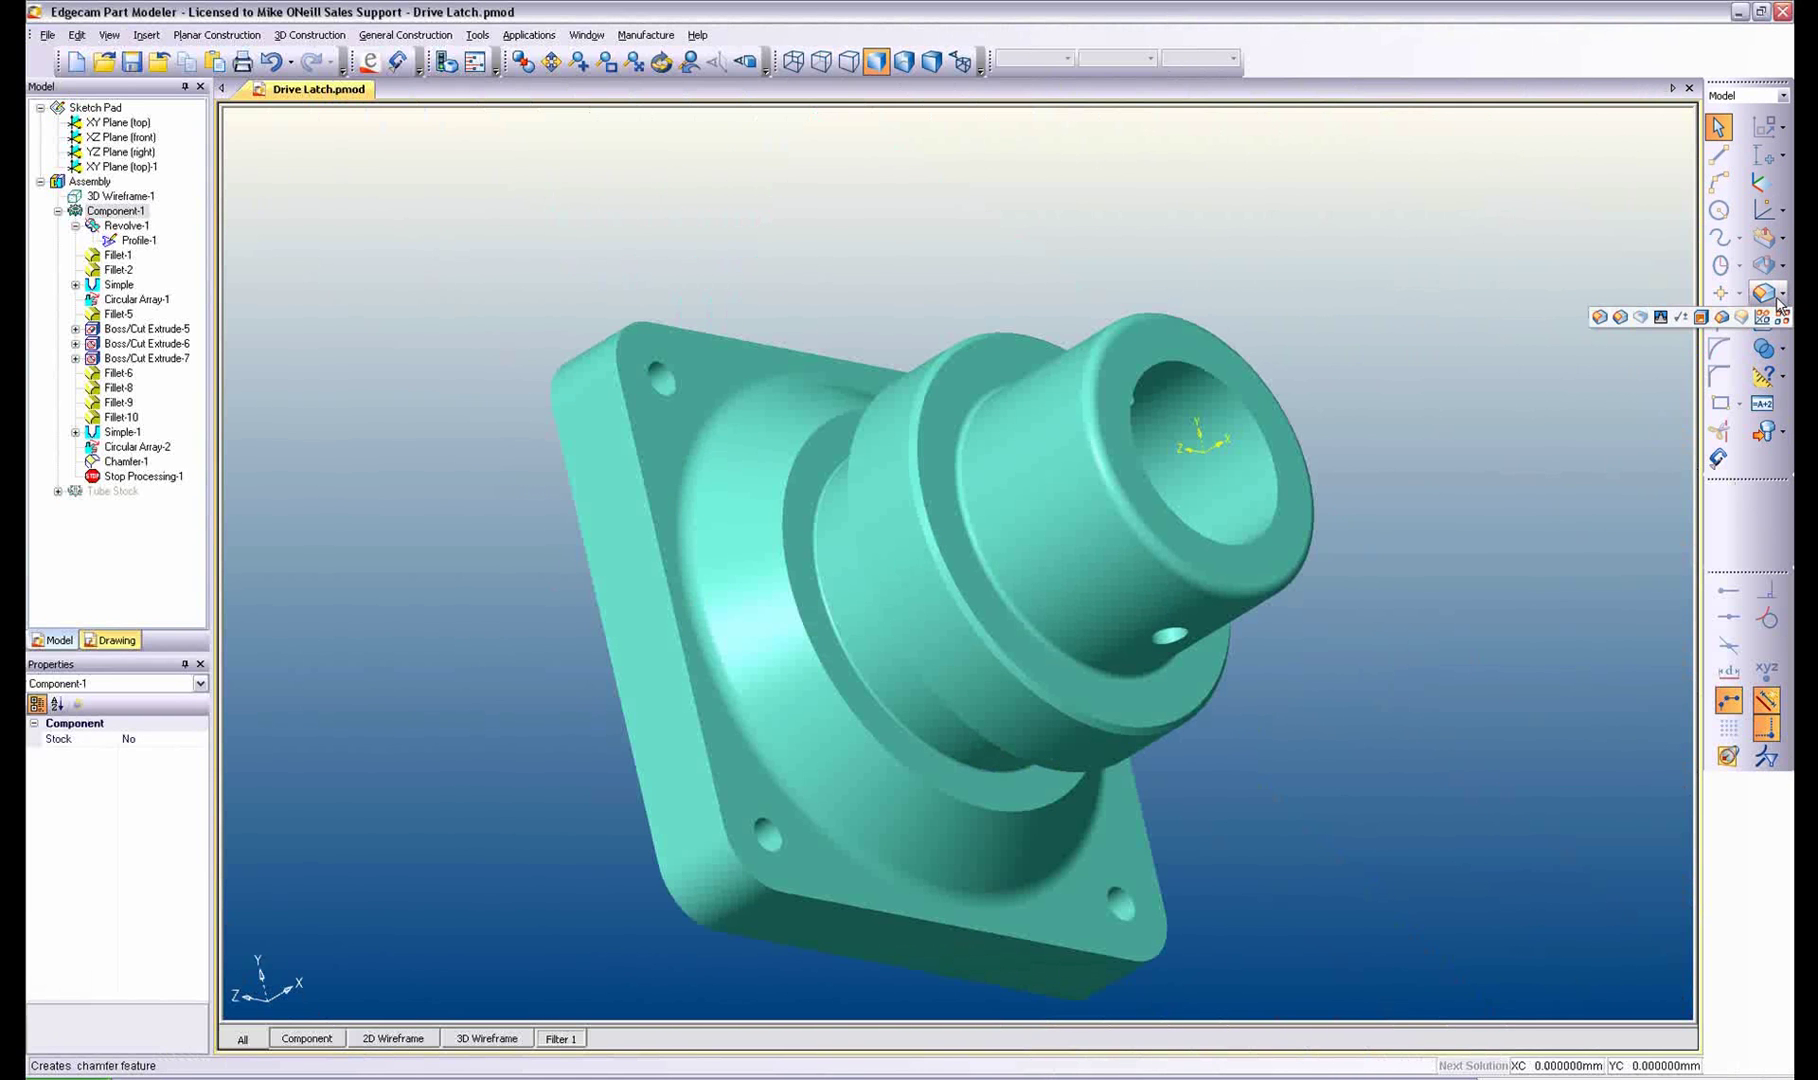
click(1621, 318)
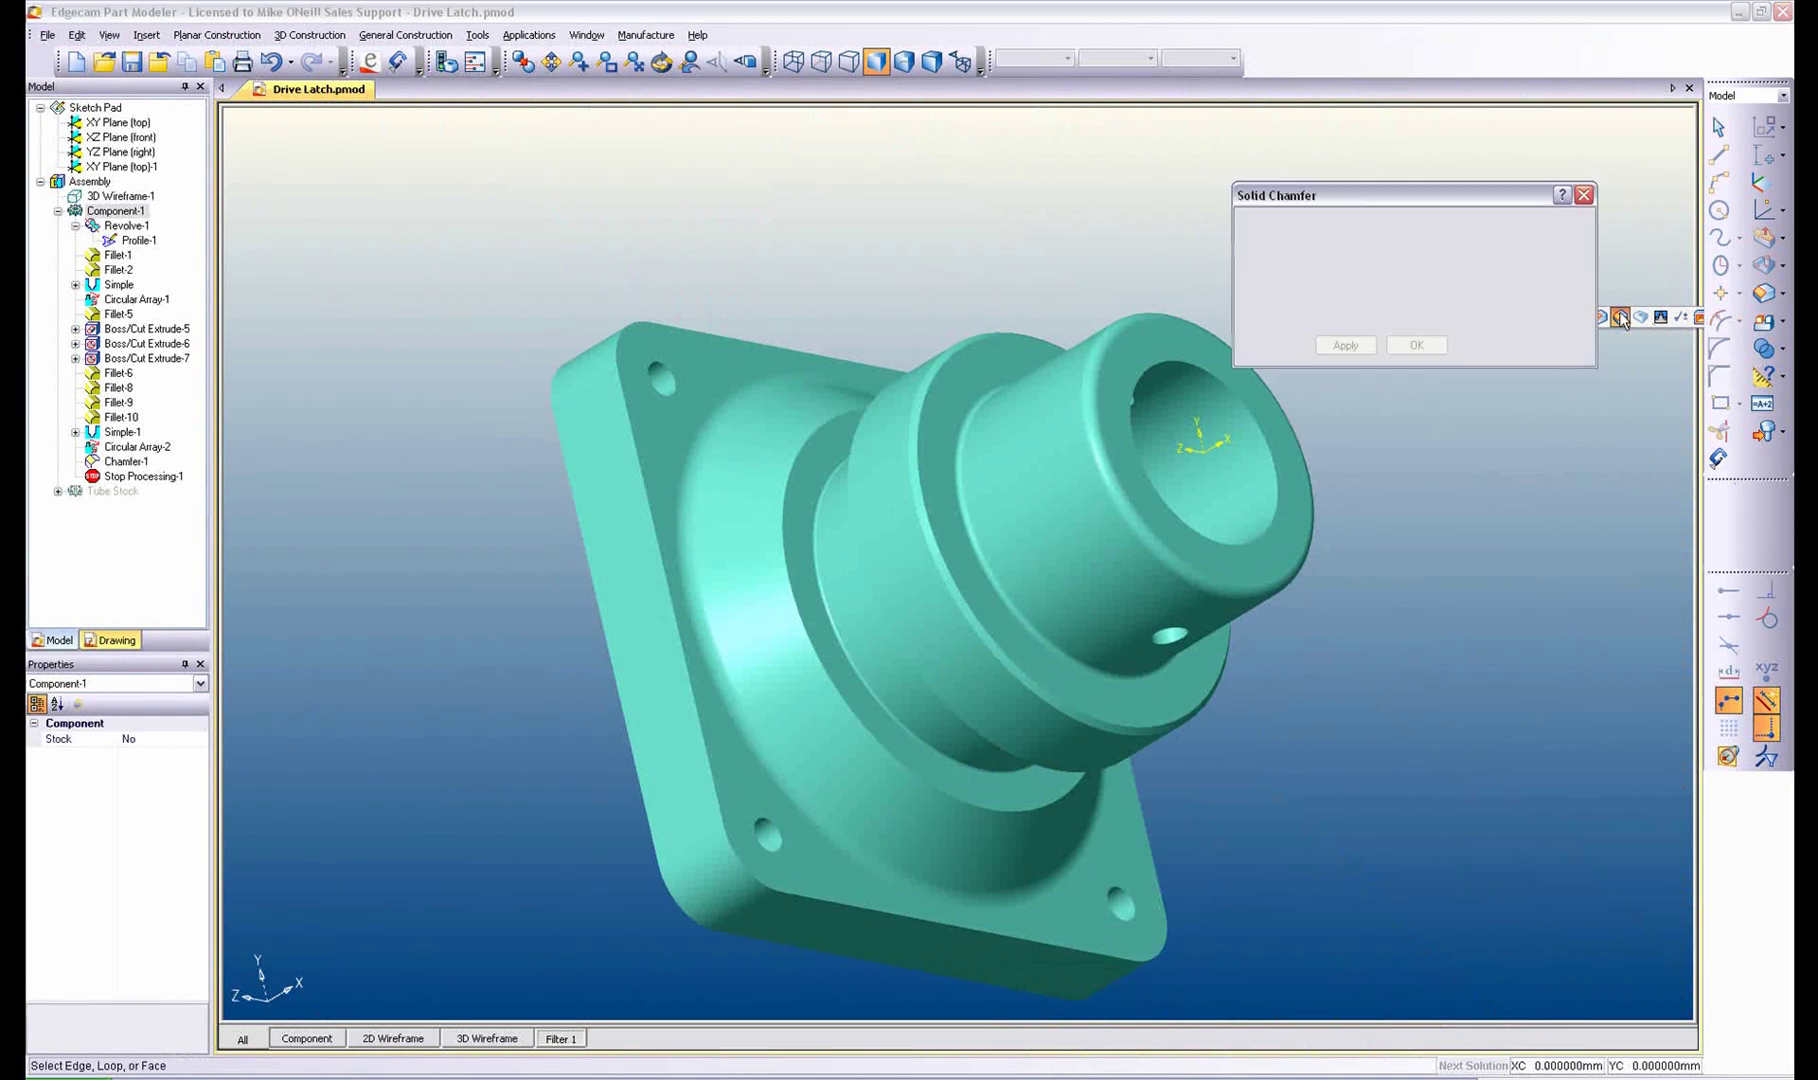
click(1309, 252)
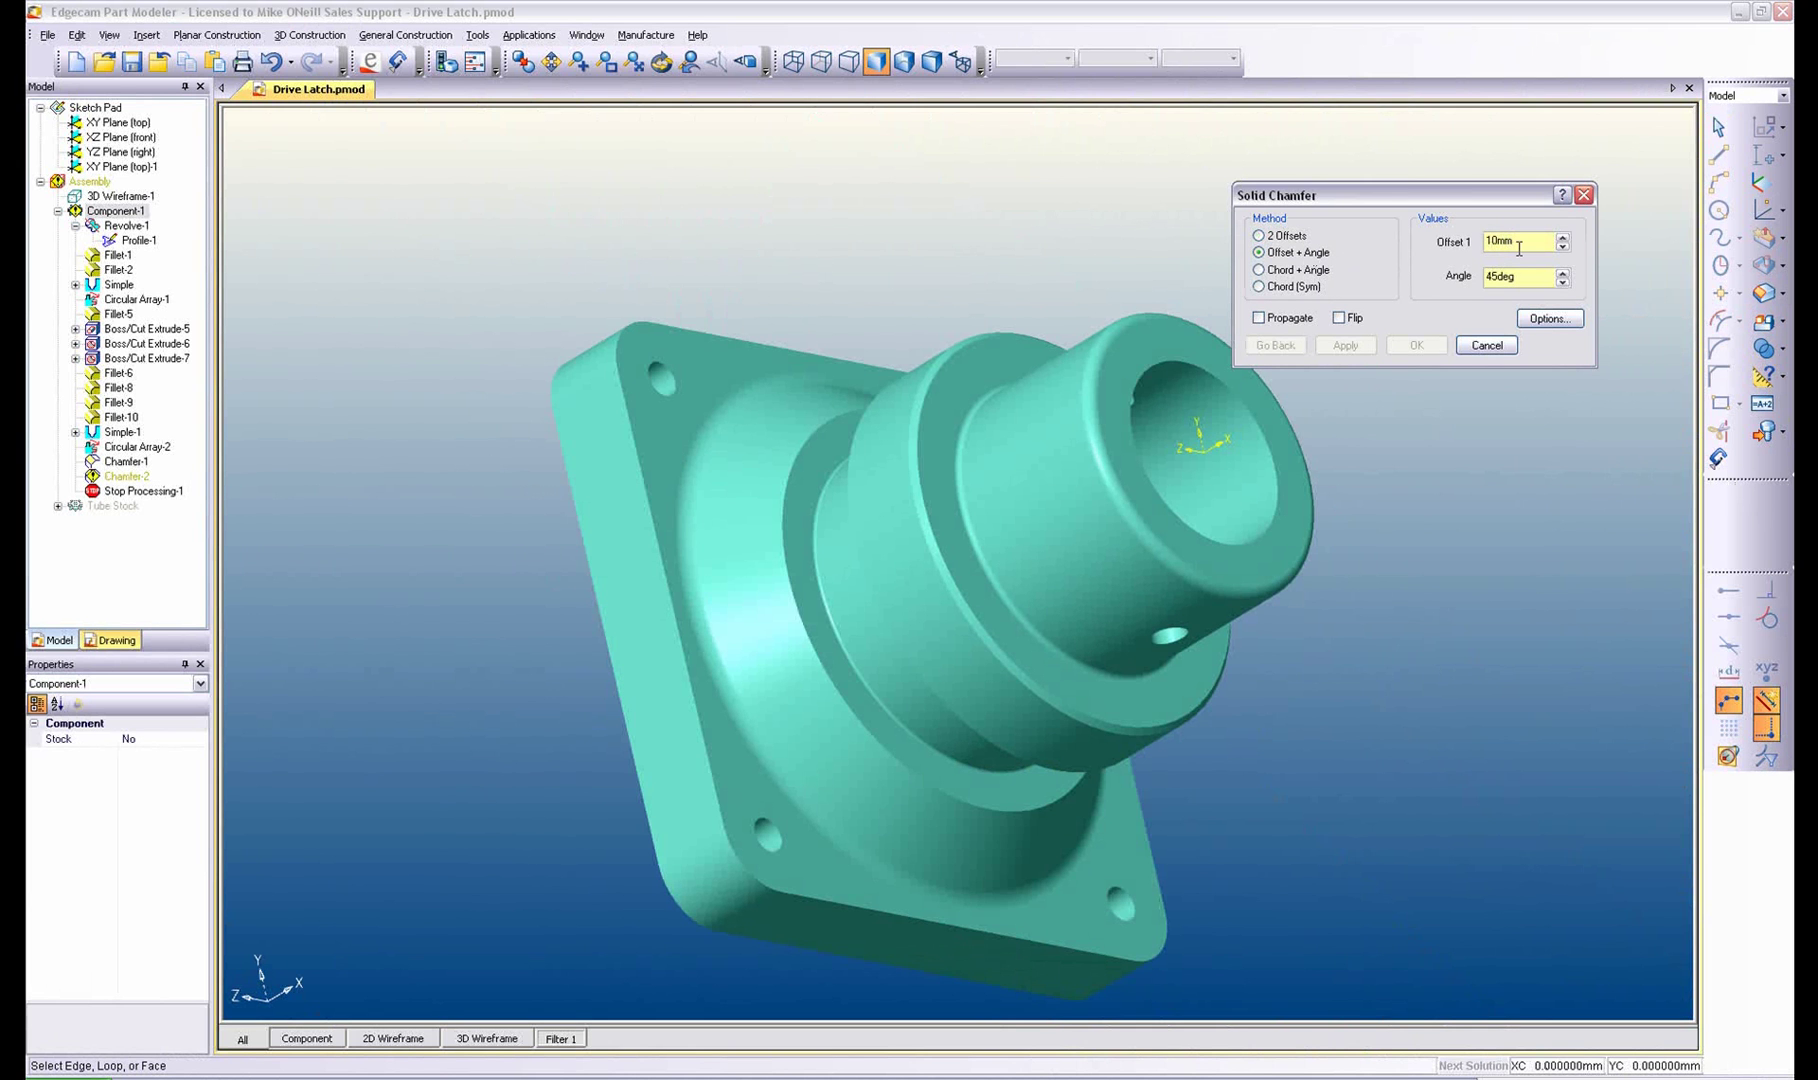
text(.5)
key(Return)
click(1277, 476)
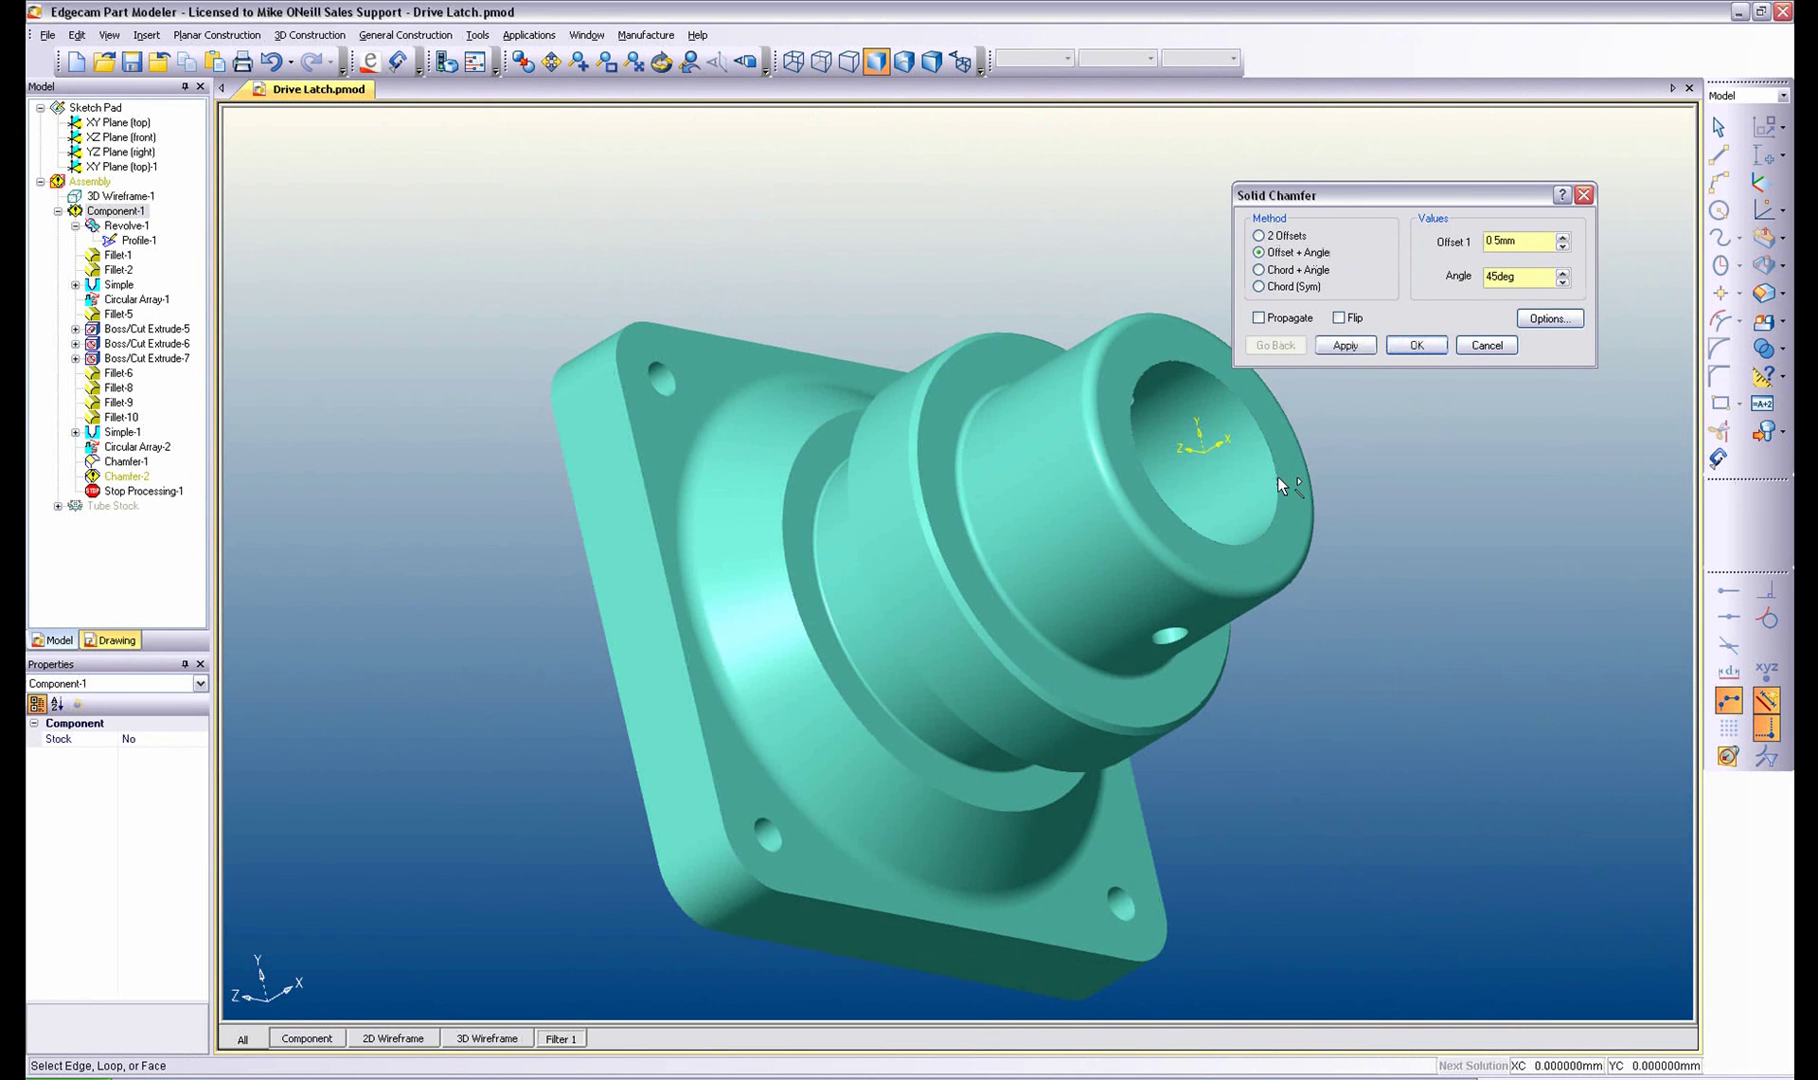
click(1345, 345)
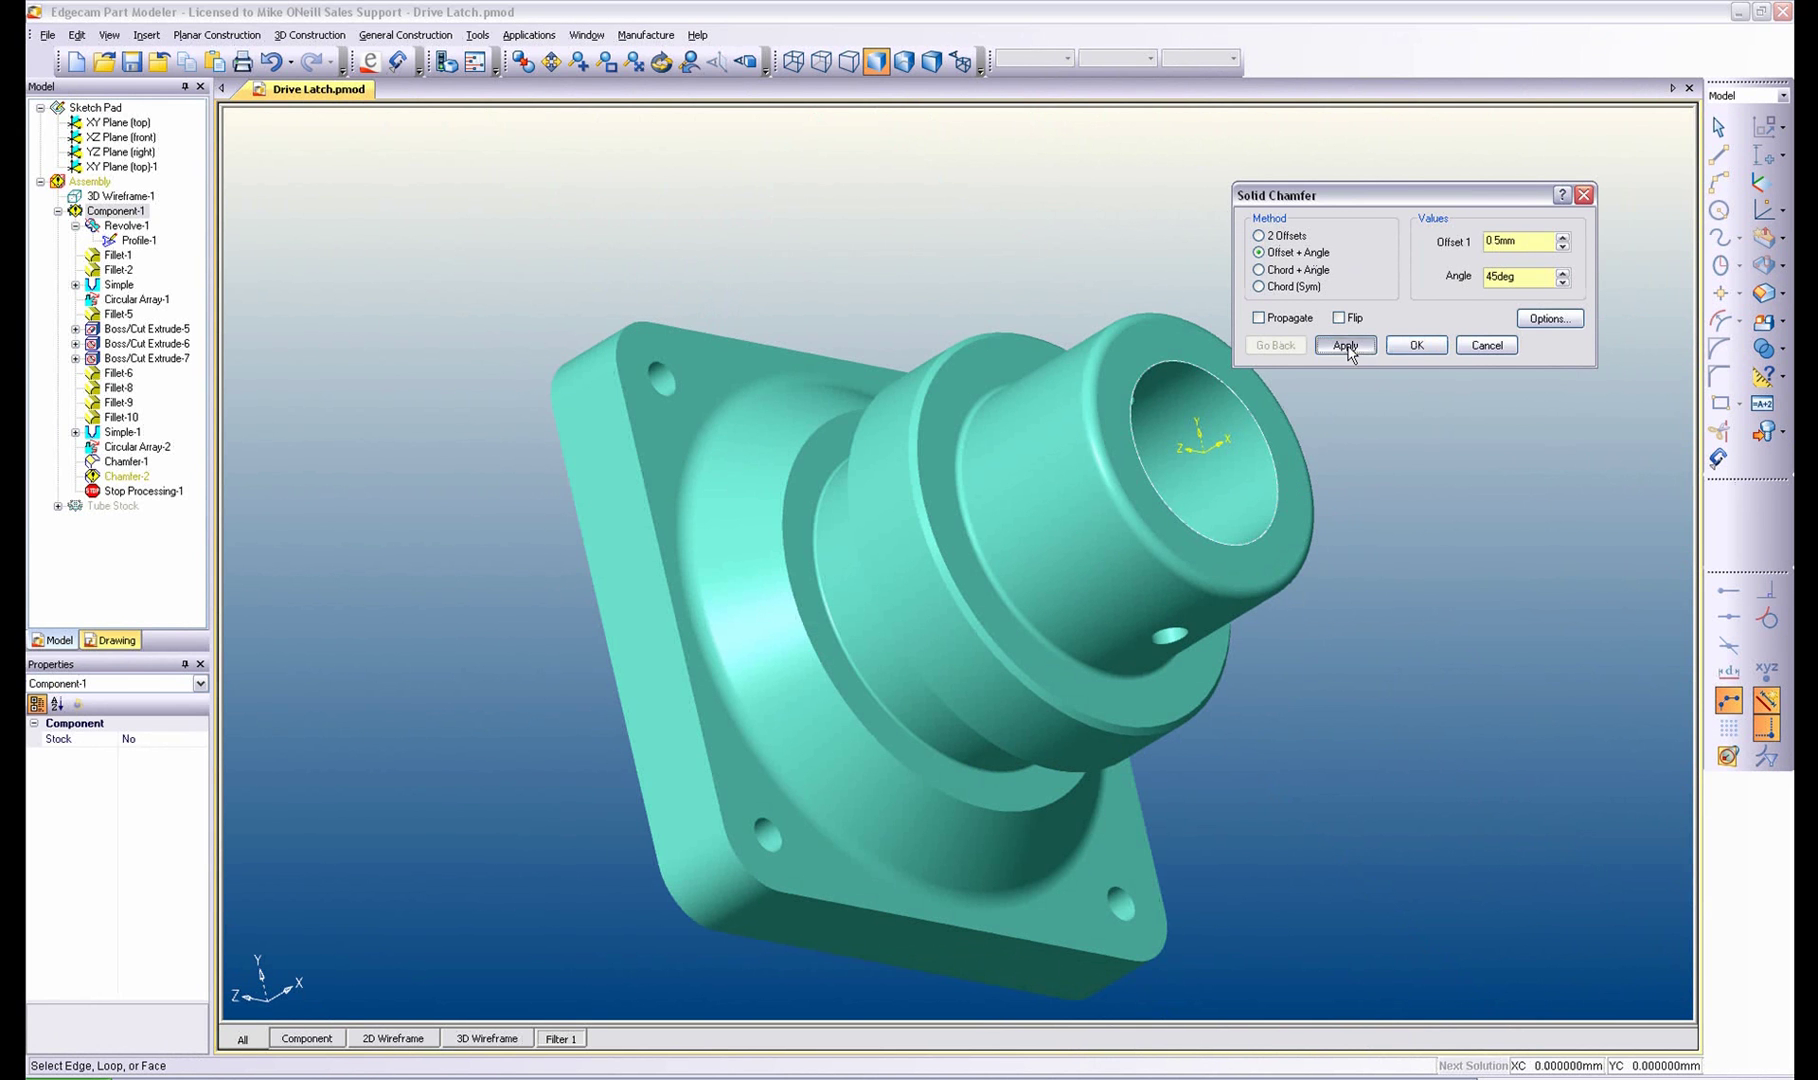
click(1415, 347)
middle_drag(1402, 437, 1019, 491)
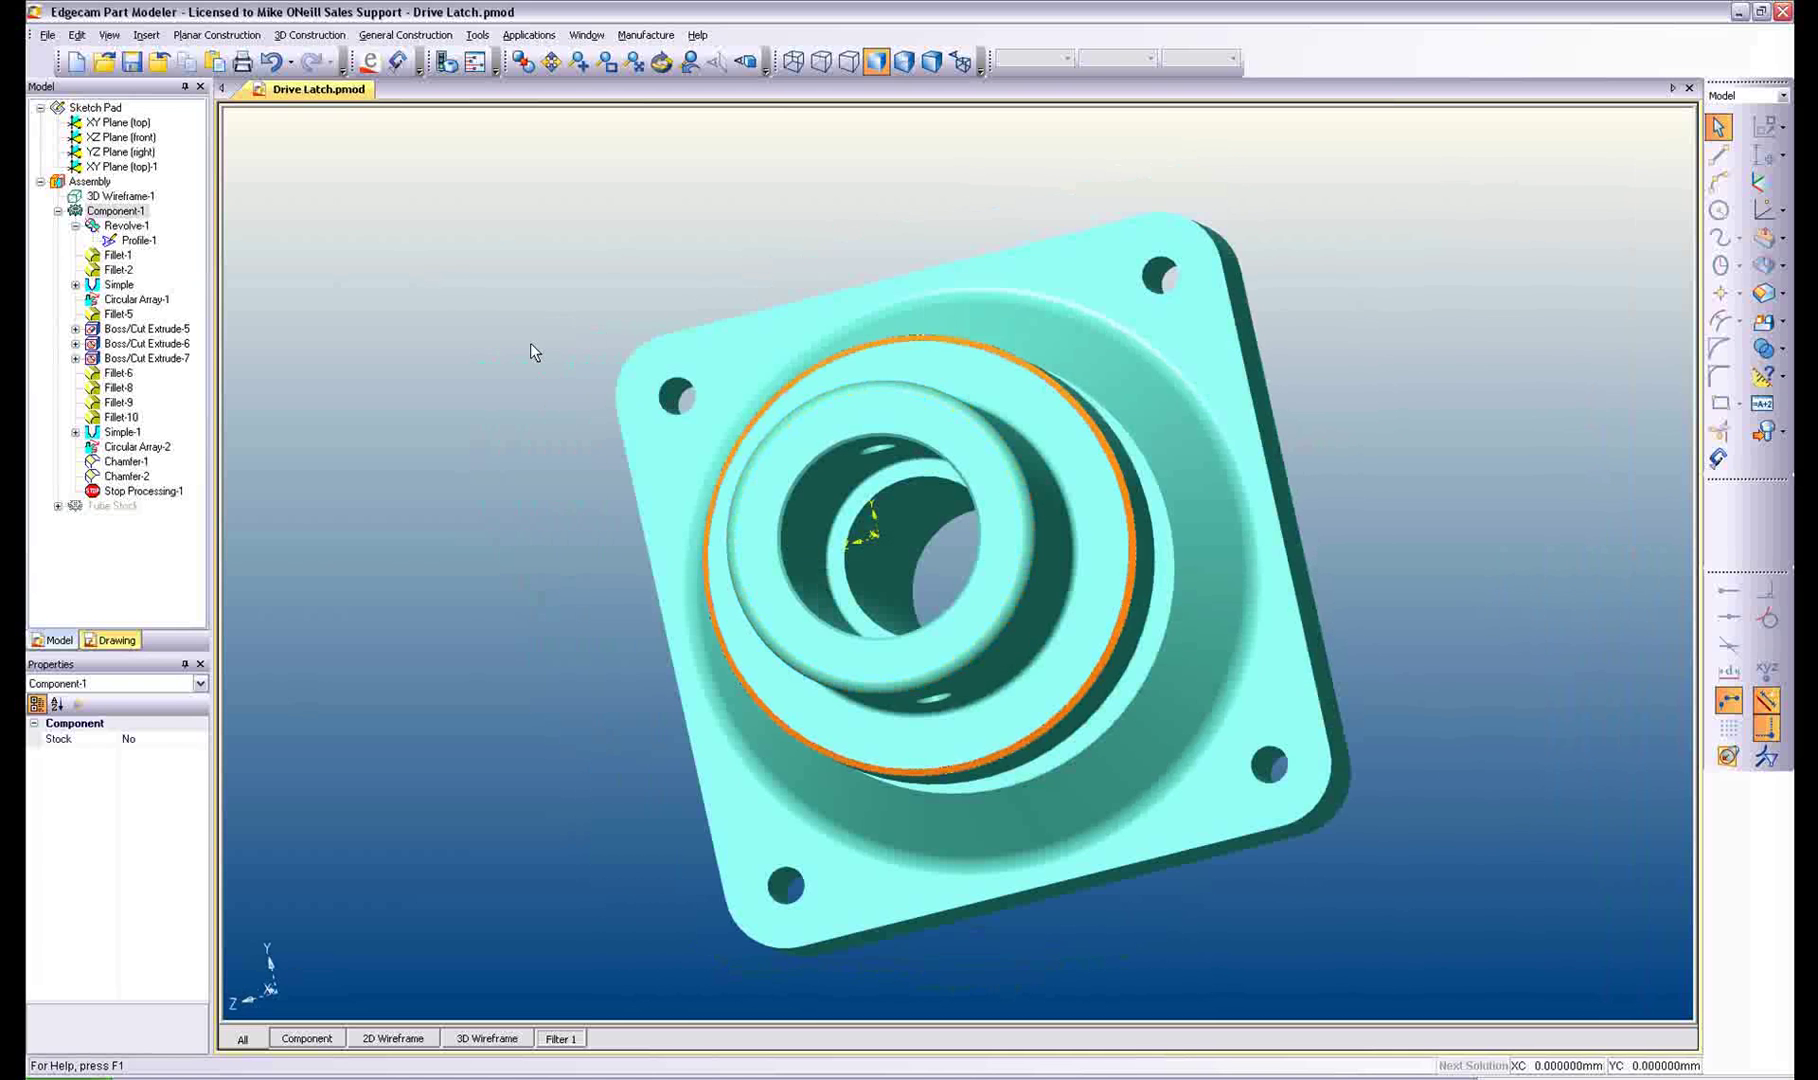
Step: Save the Drive Latch model and send it to Edgecam through Edgecam Link
click(131, 61)
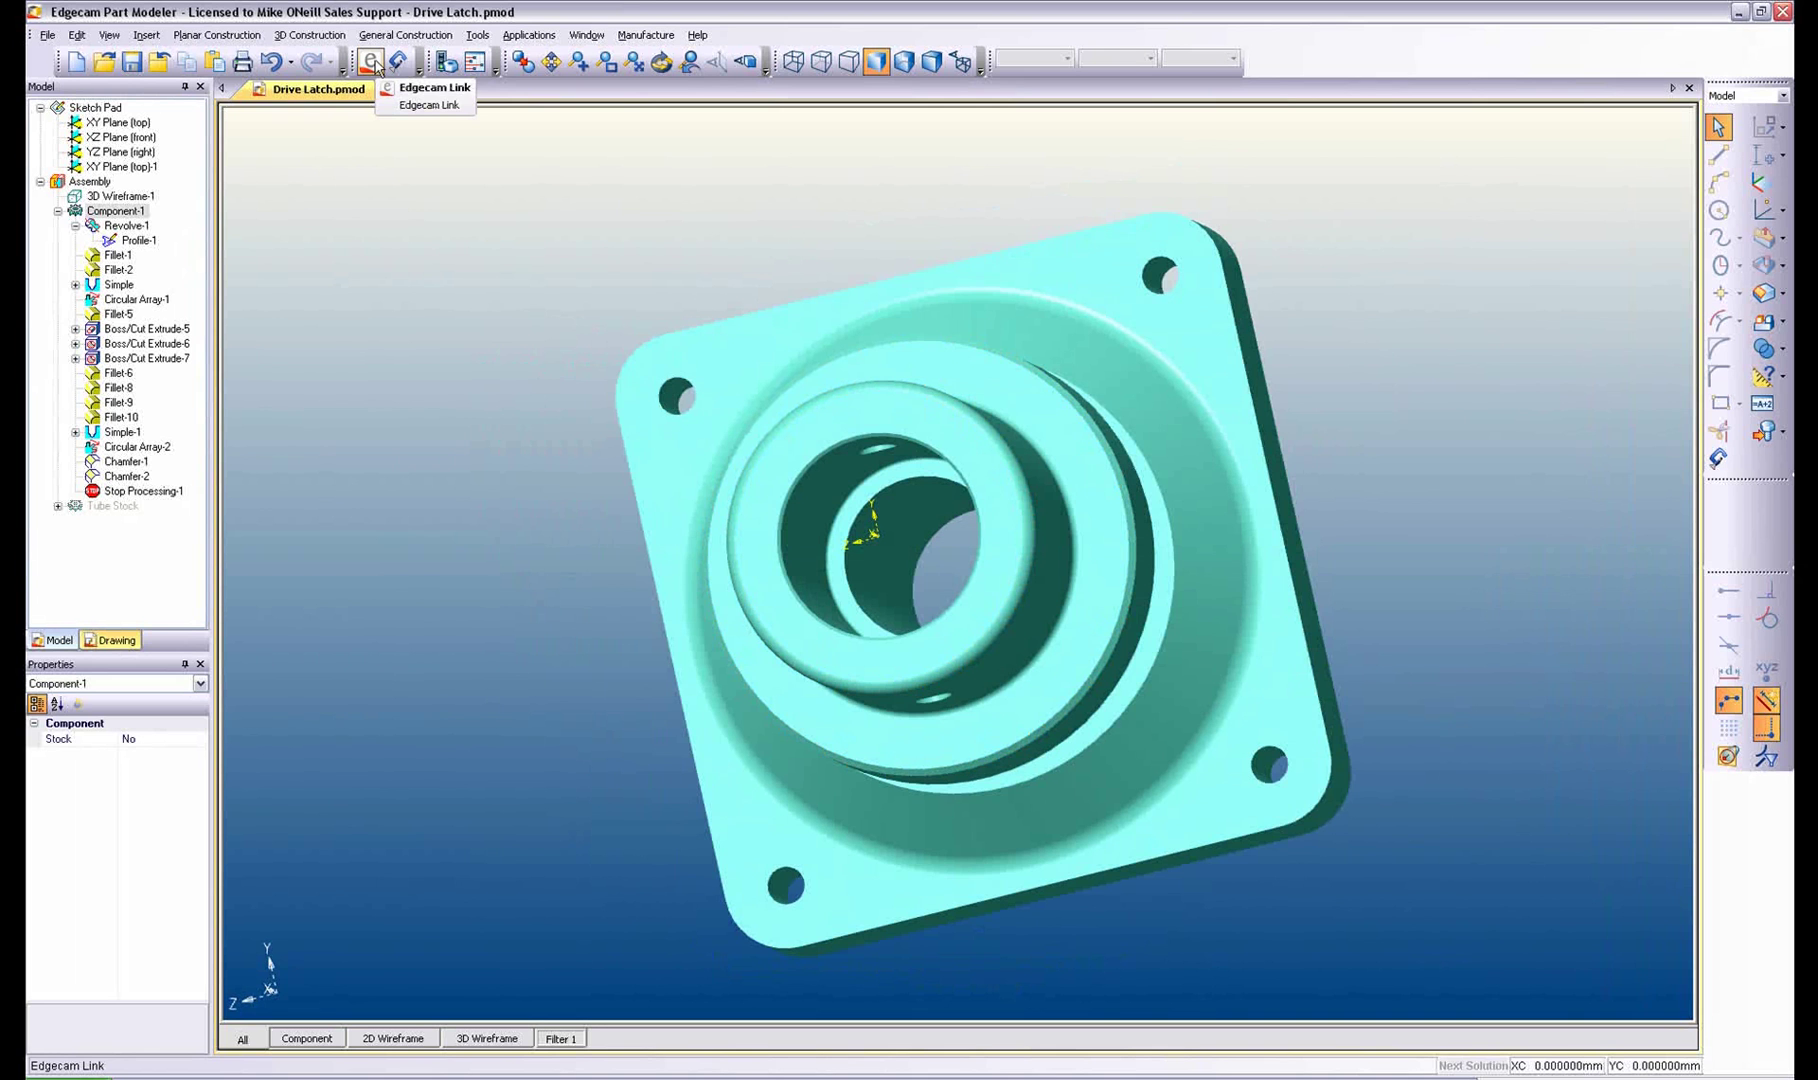
click(376, 67)
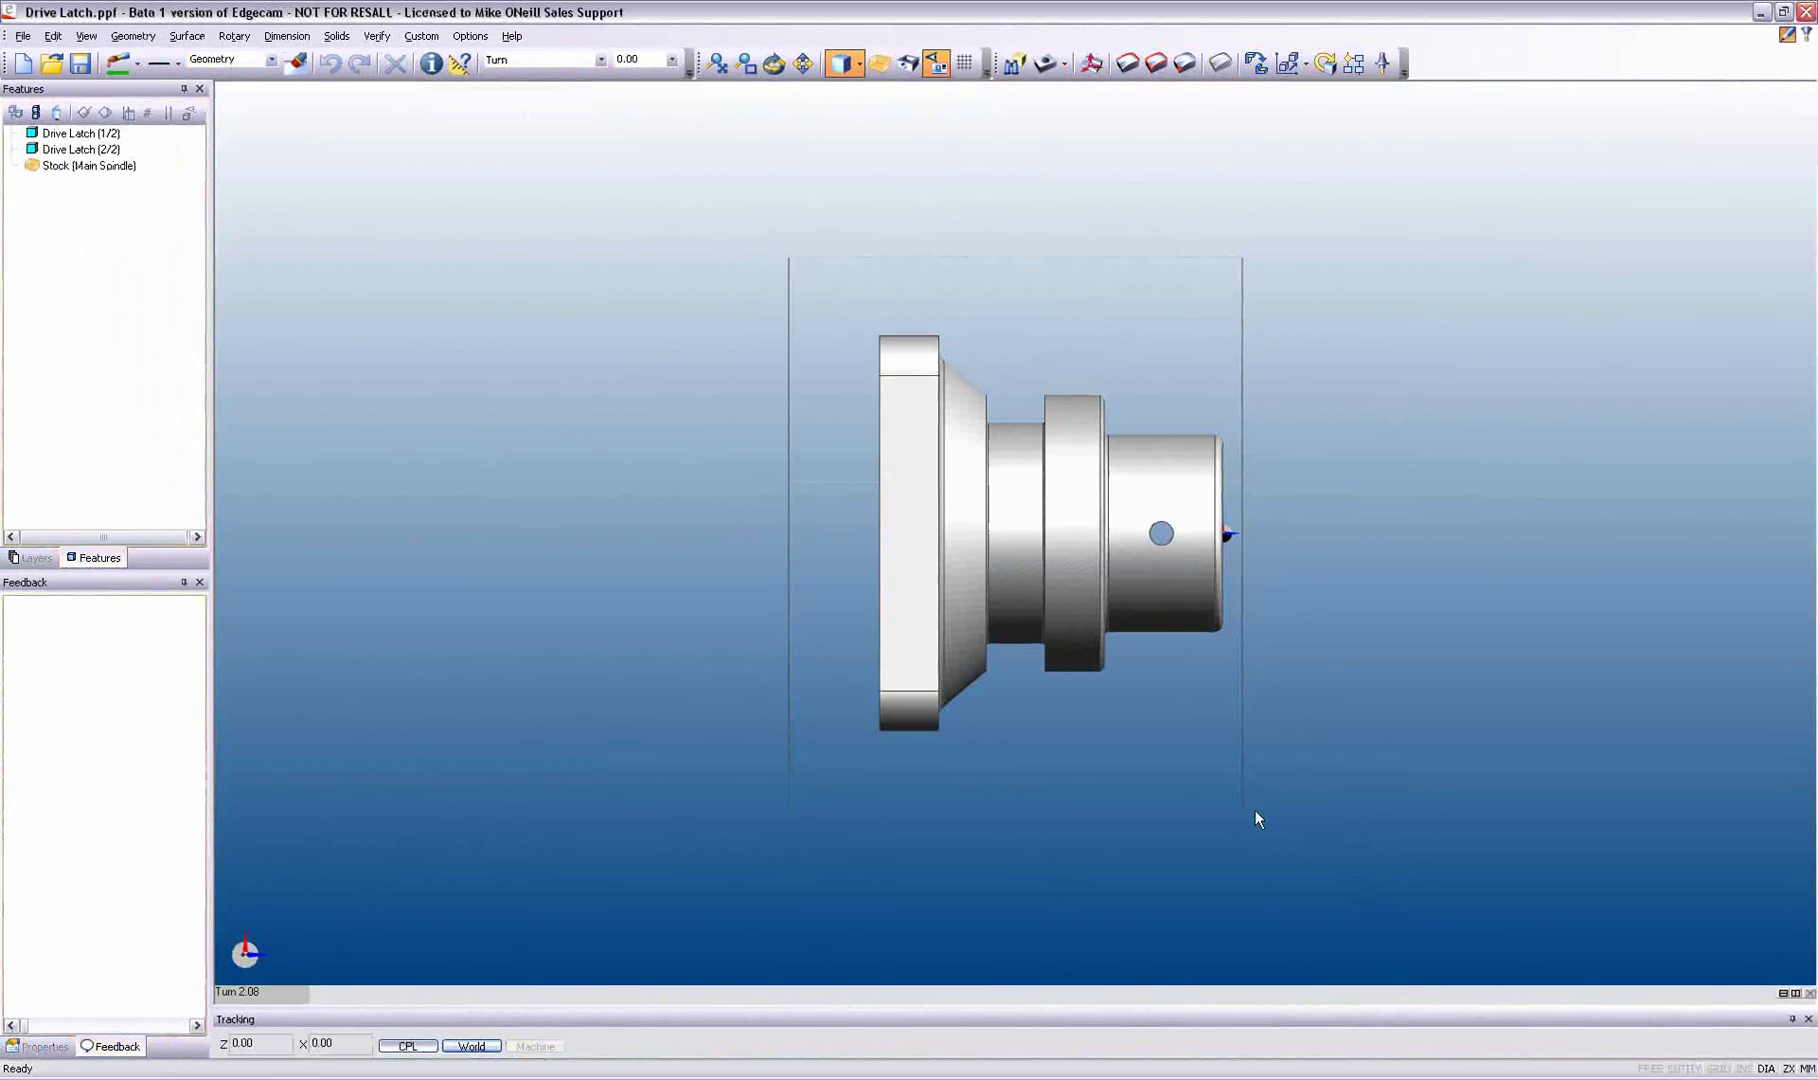
drag(1258, 824, 1364, 628)
middle_drag(1364, 629, 1228, 636)
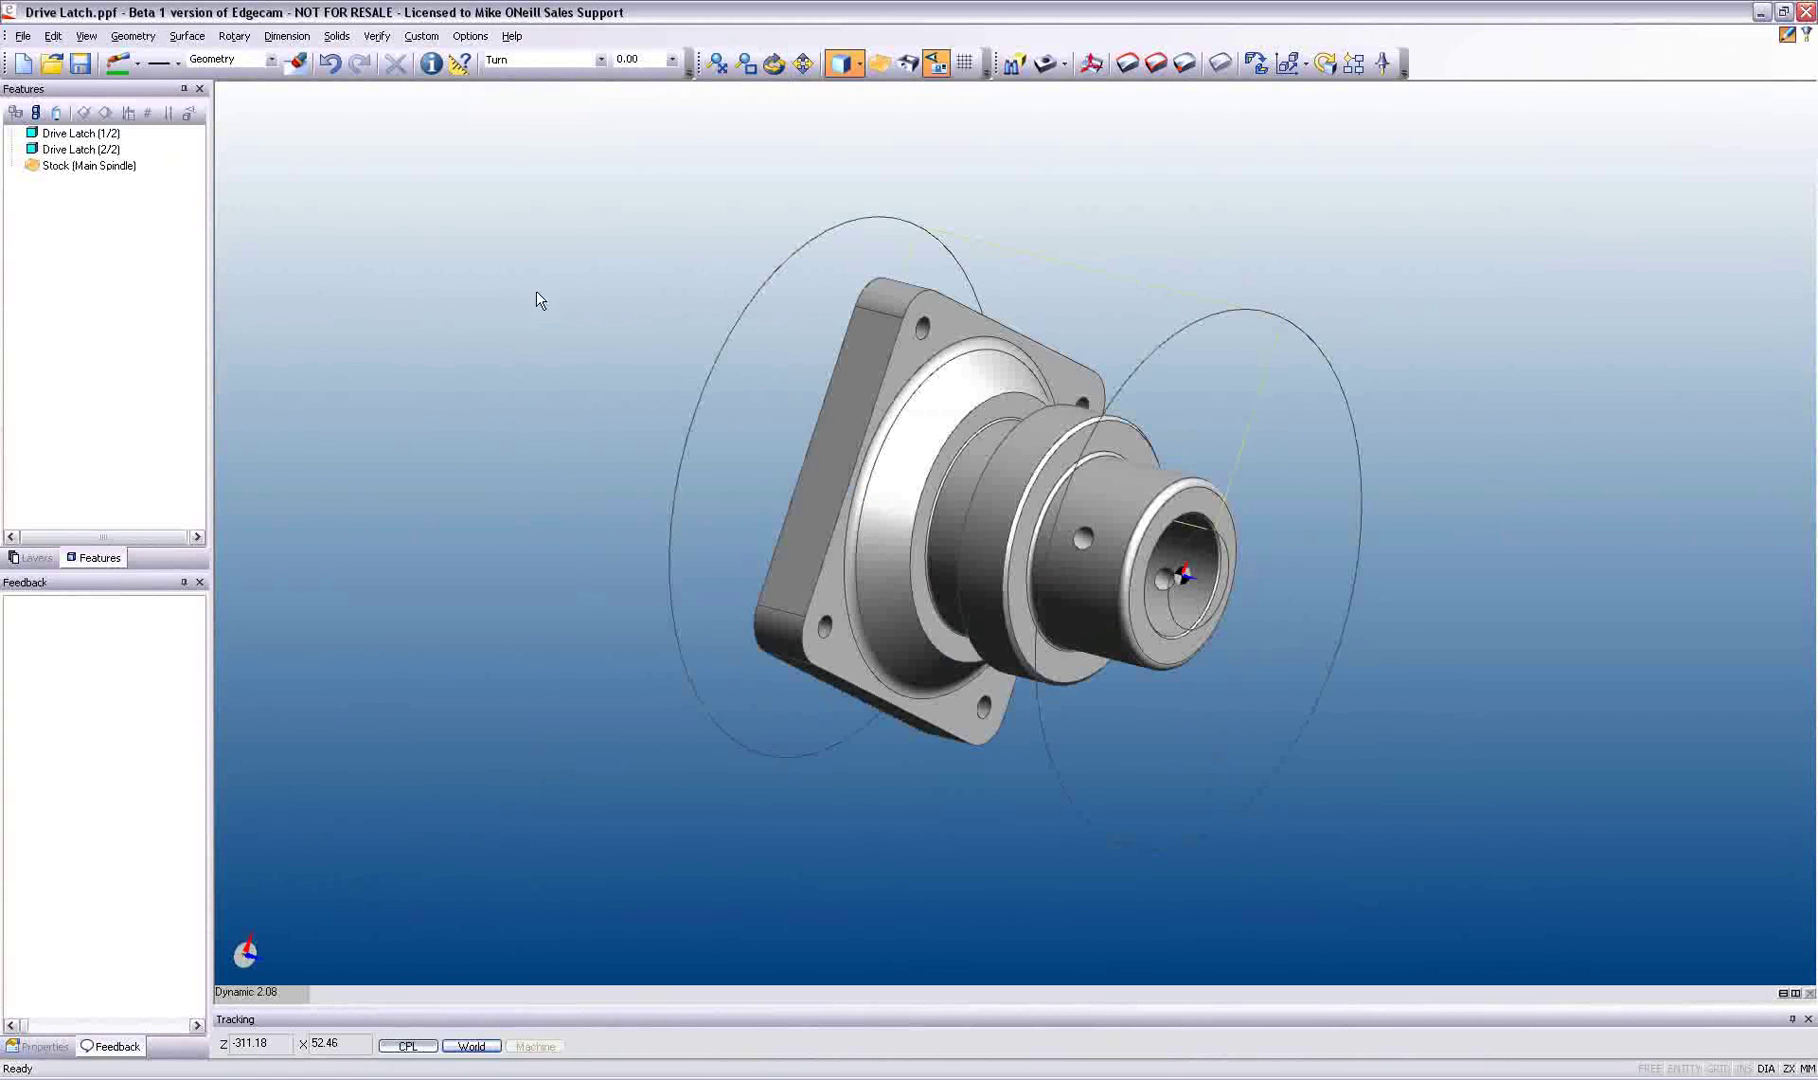
Step: Display the cylindrical stock around the part as a translucent solid instead of wireframe
click(859, 63)
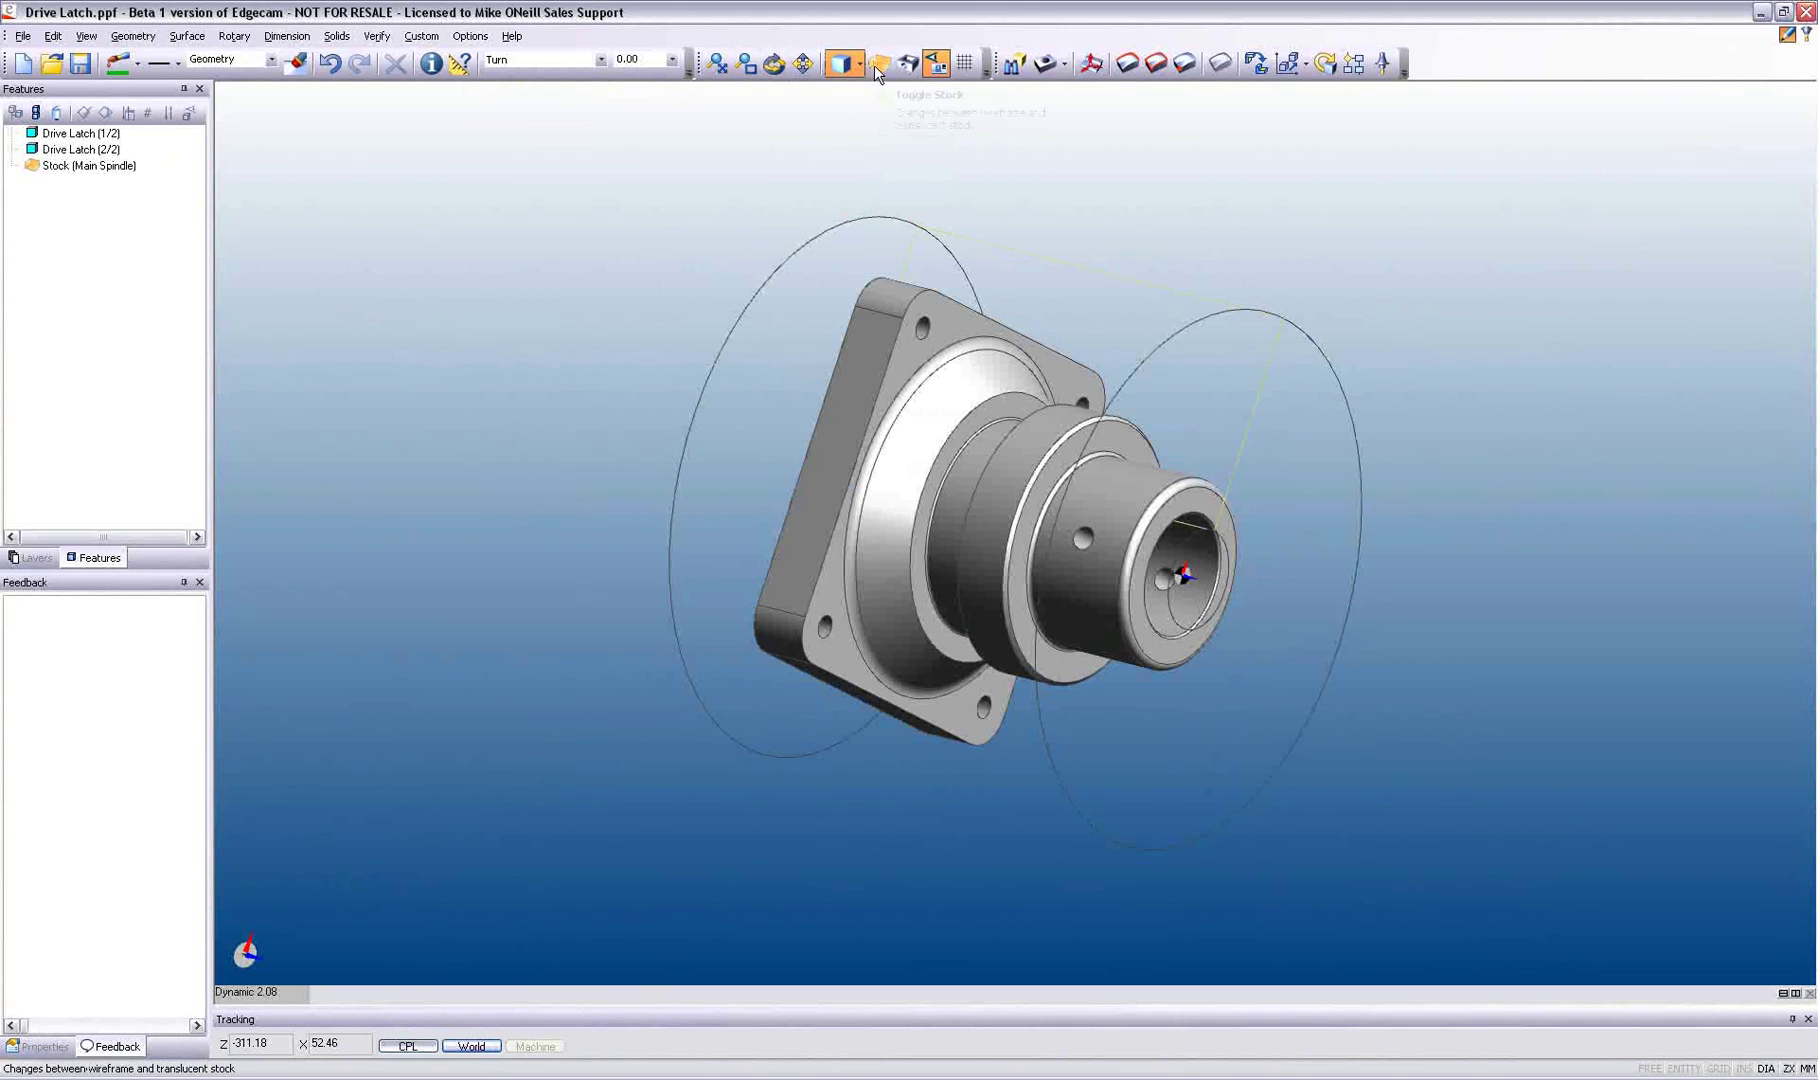
click(879, 63)
middle_drag(1393, 582, 1392, 503)
scroll(1373, 578, up, 1)
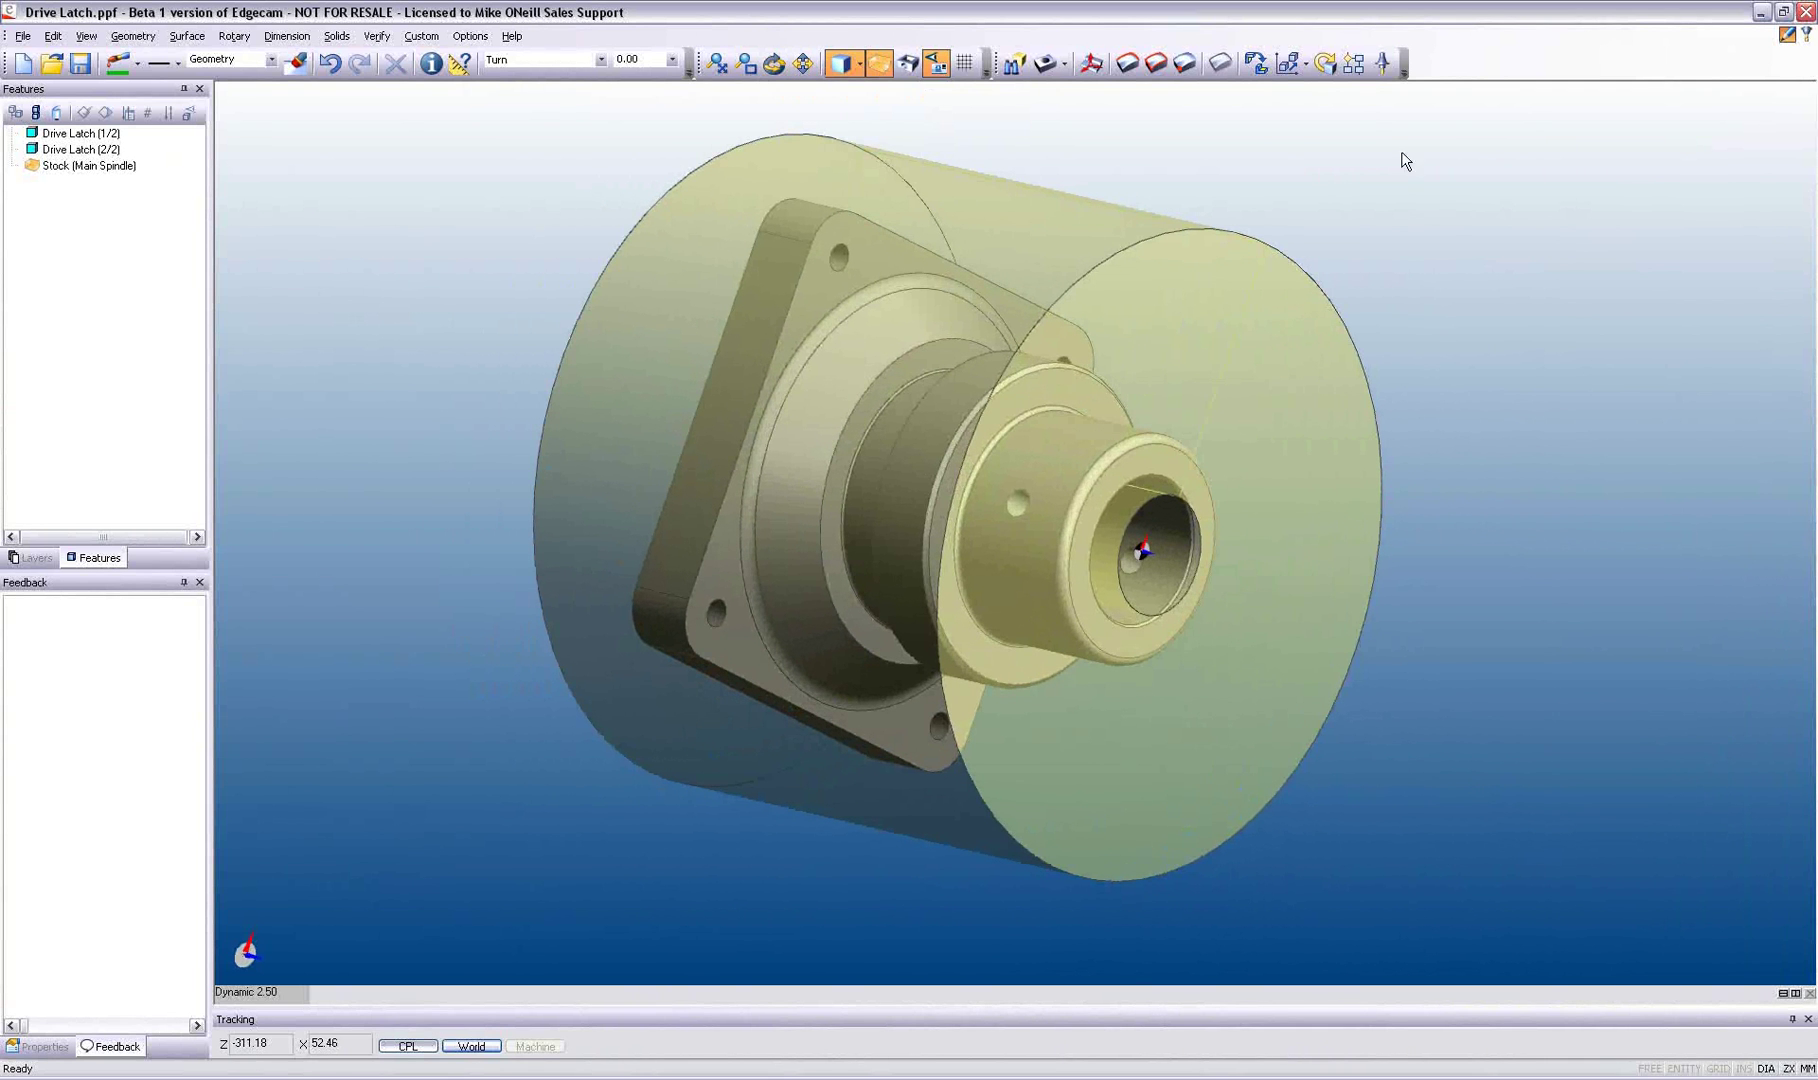
Step: Recognise the part's turn and axial features, set up the Okuma machining sequence, and inspect the machine model
click(1389, 68)
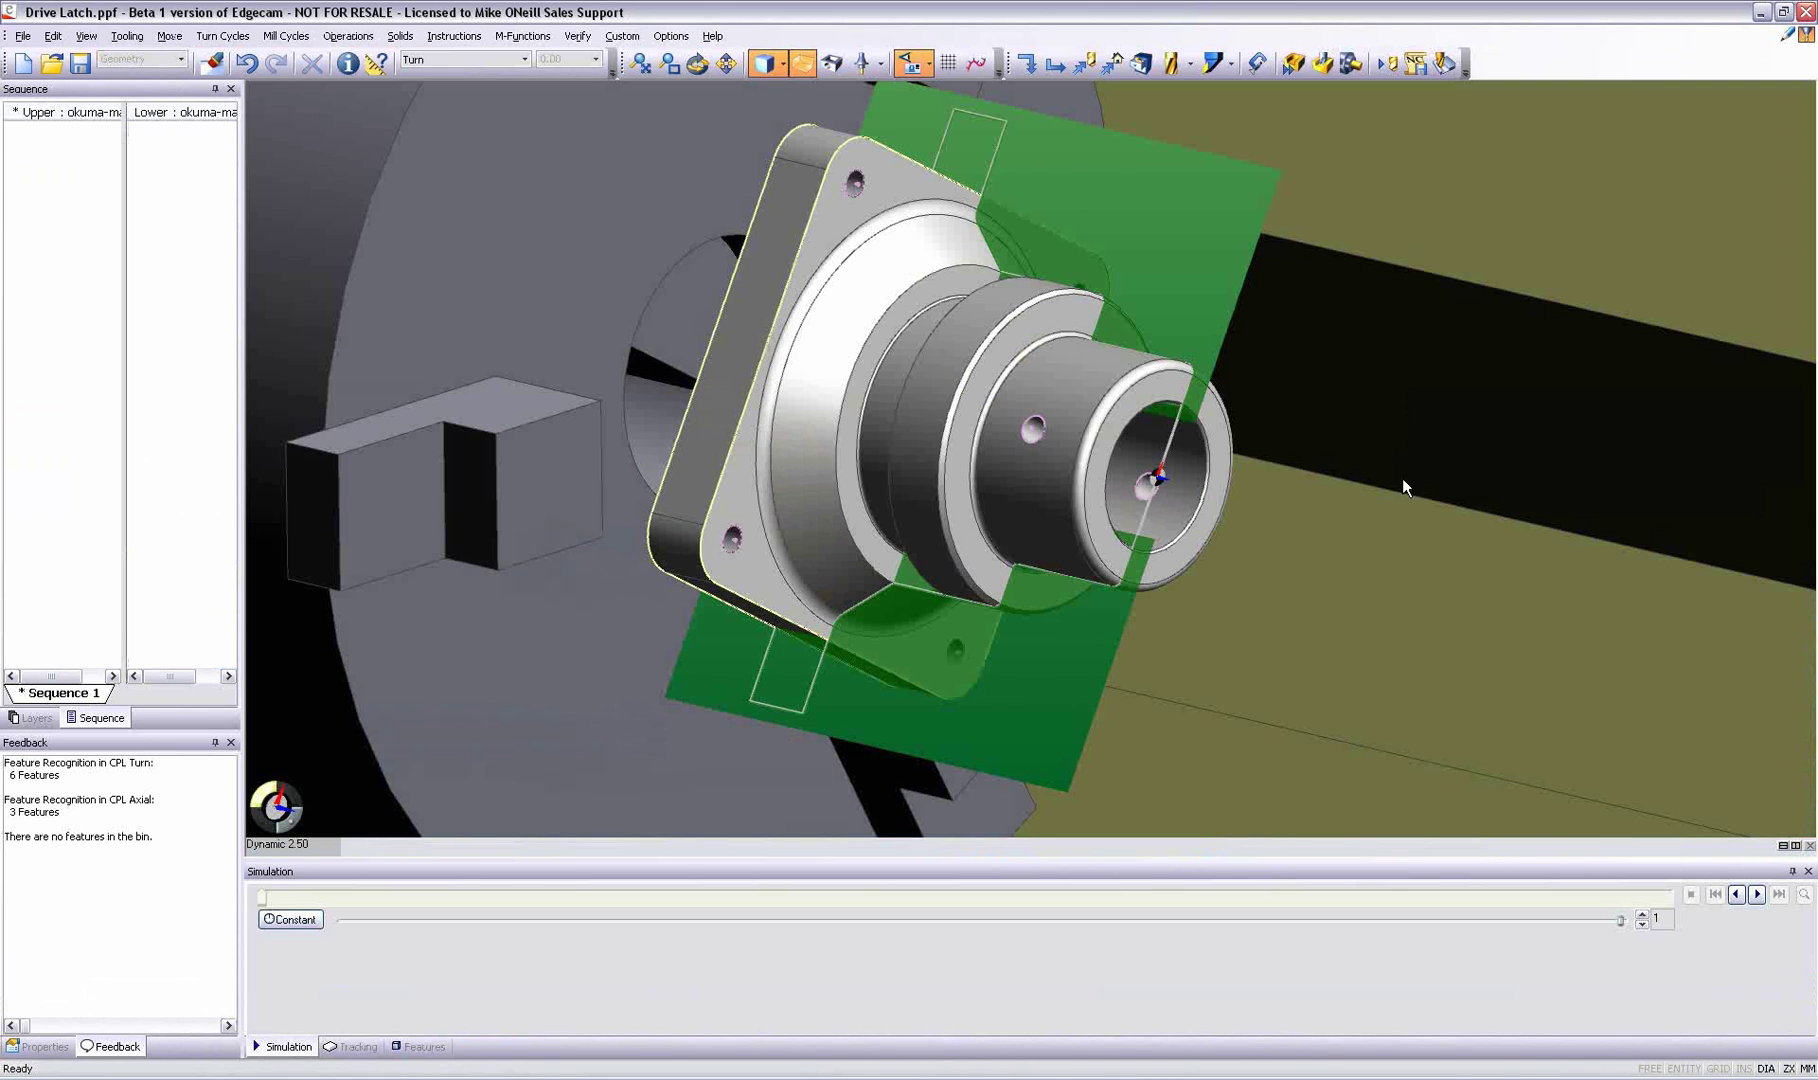
middle_drag(1403, 480, 1423, 475)
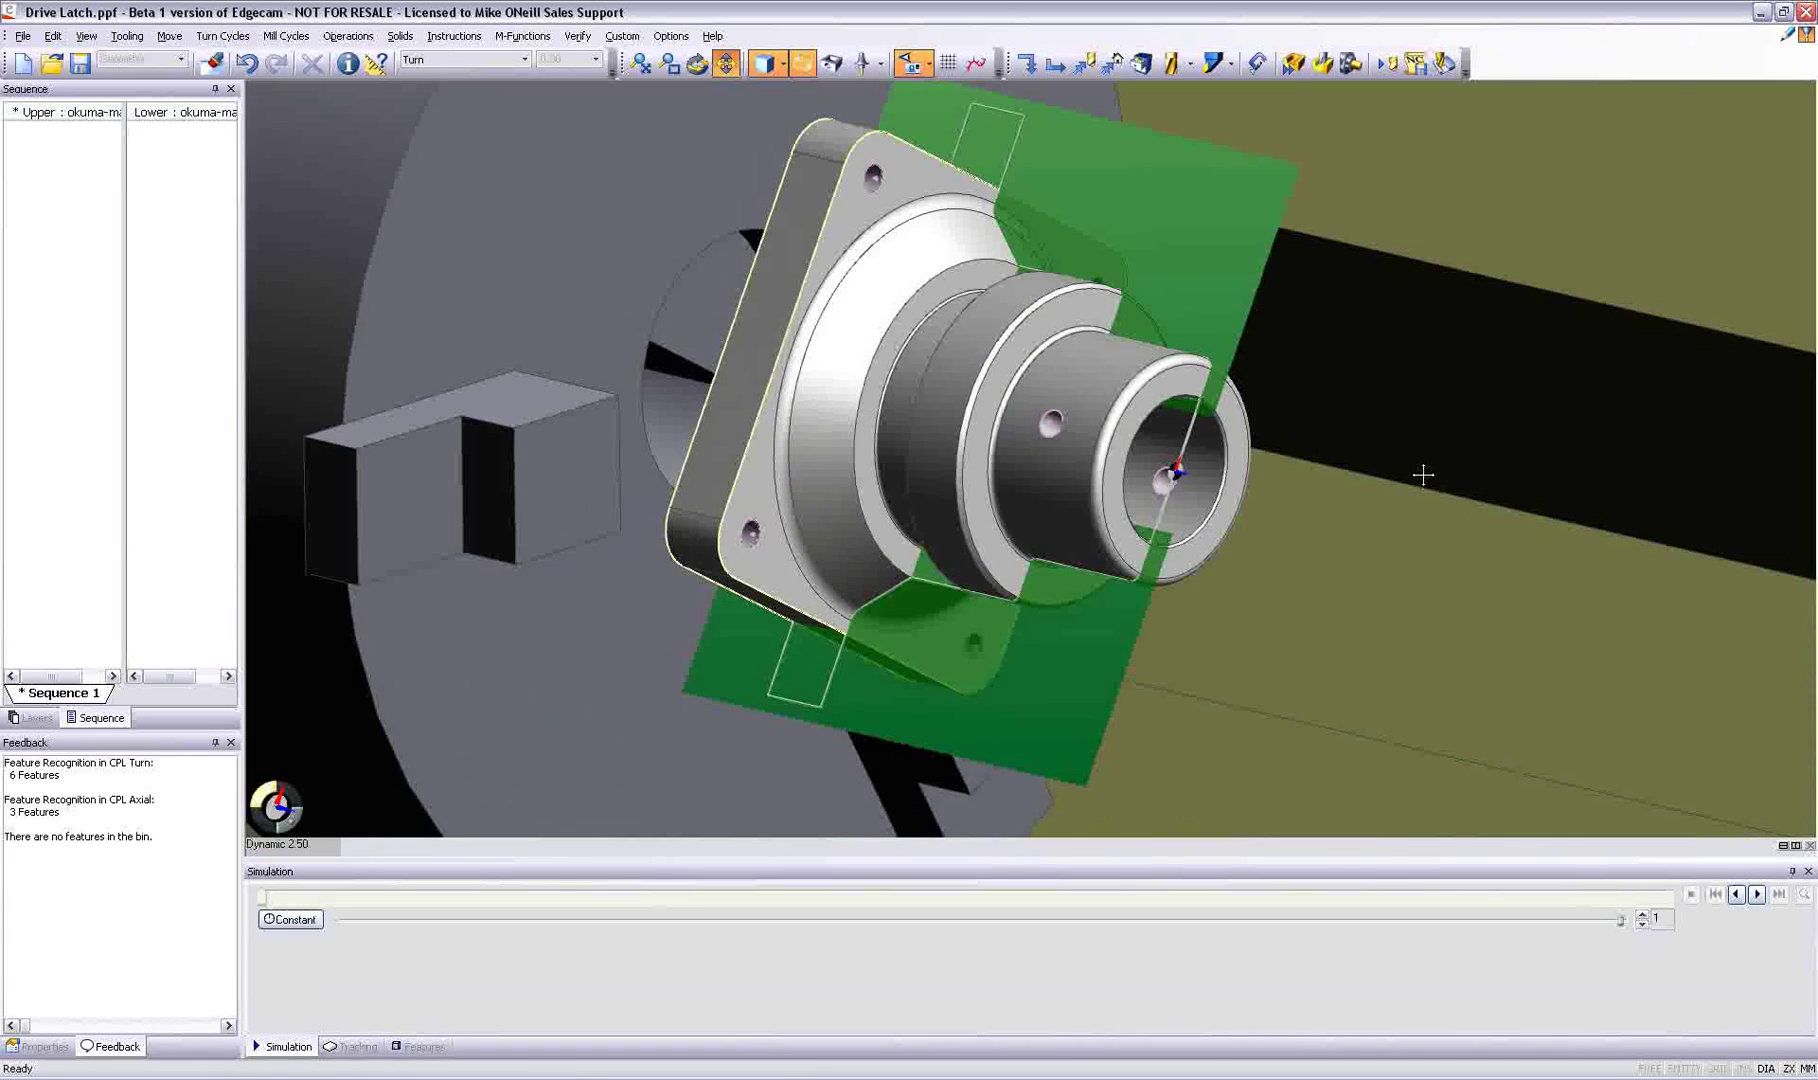
scroll(1388, 472, down, 5)
scroll(1382, 472, down, 3)
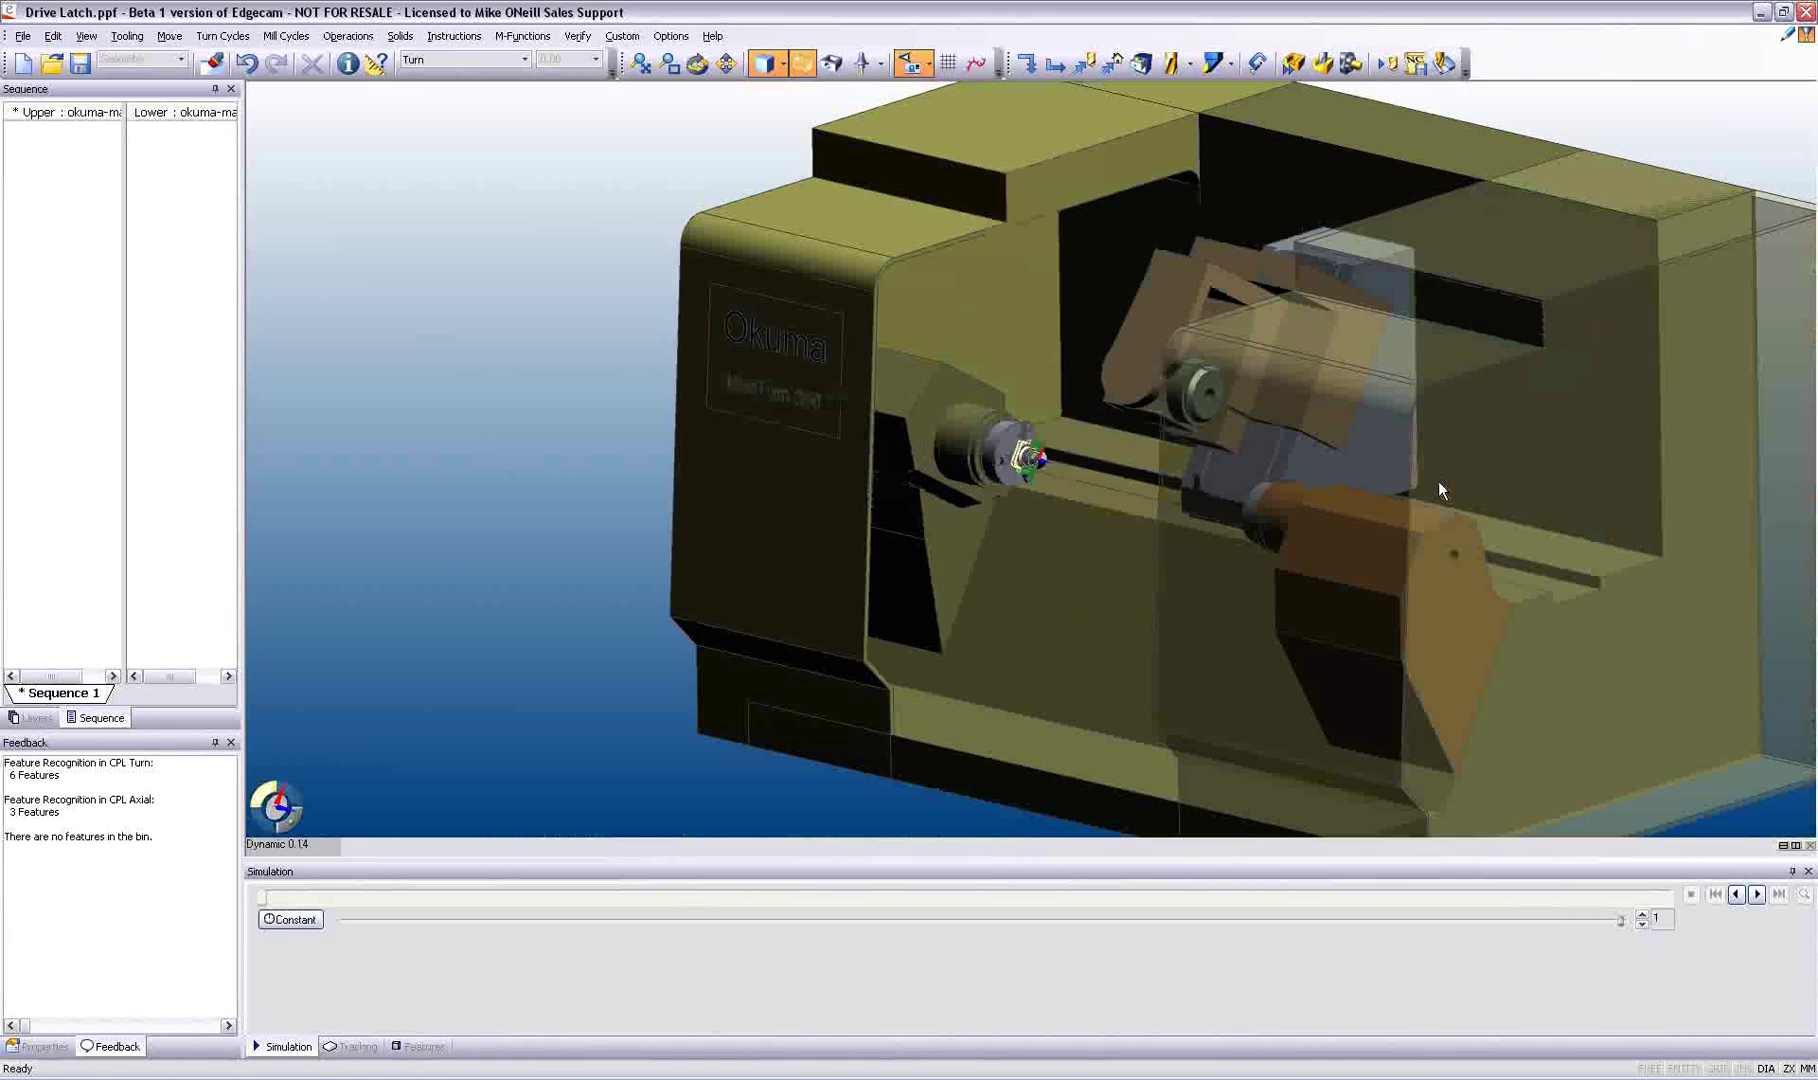
middle_drag(1437, 481, 1213, 612)
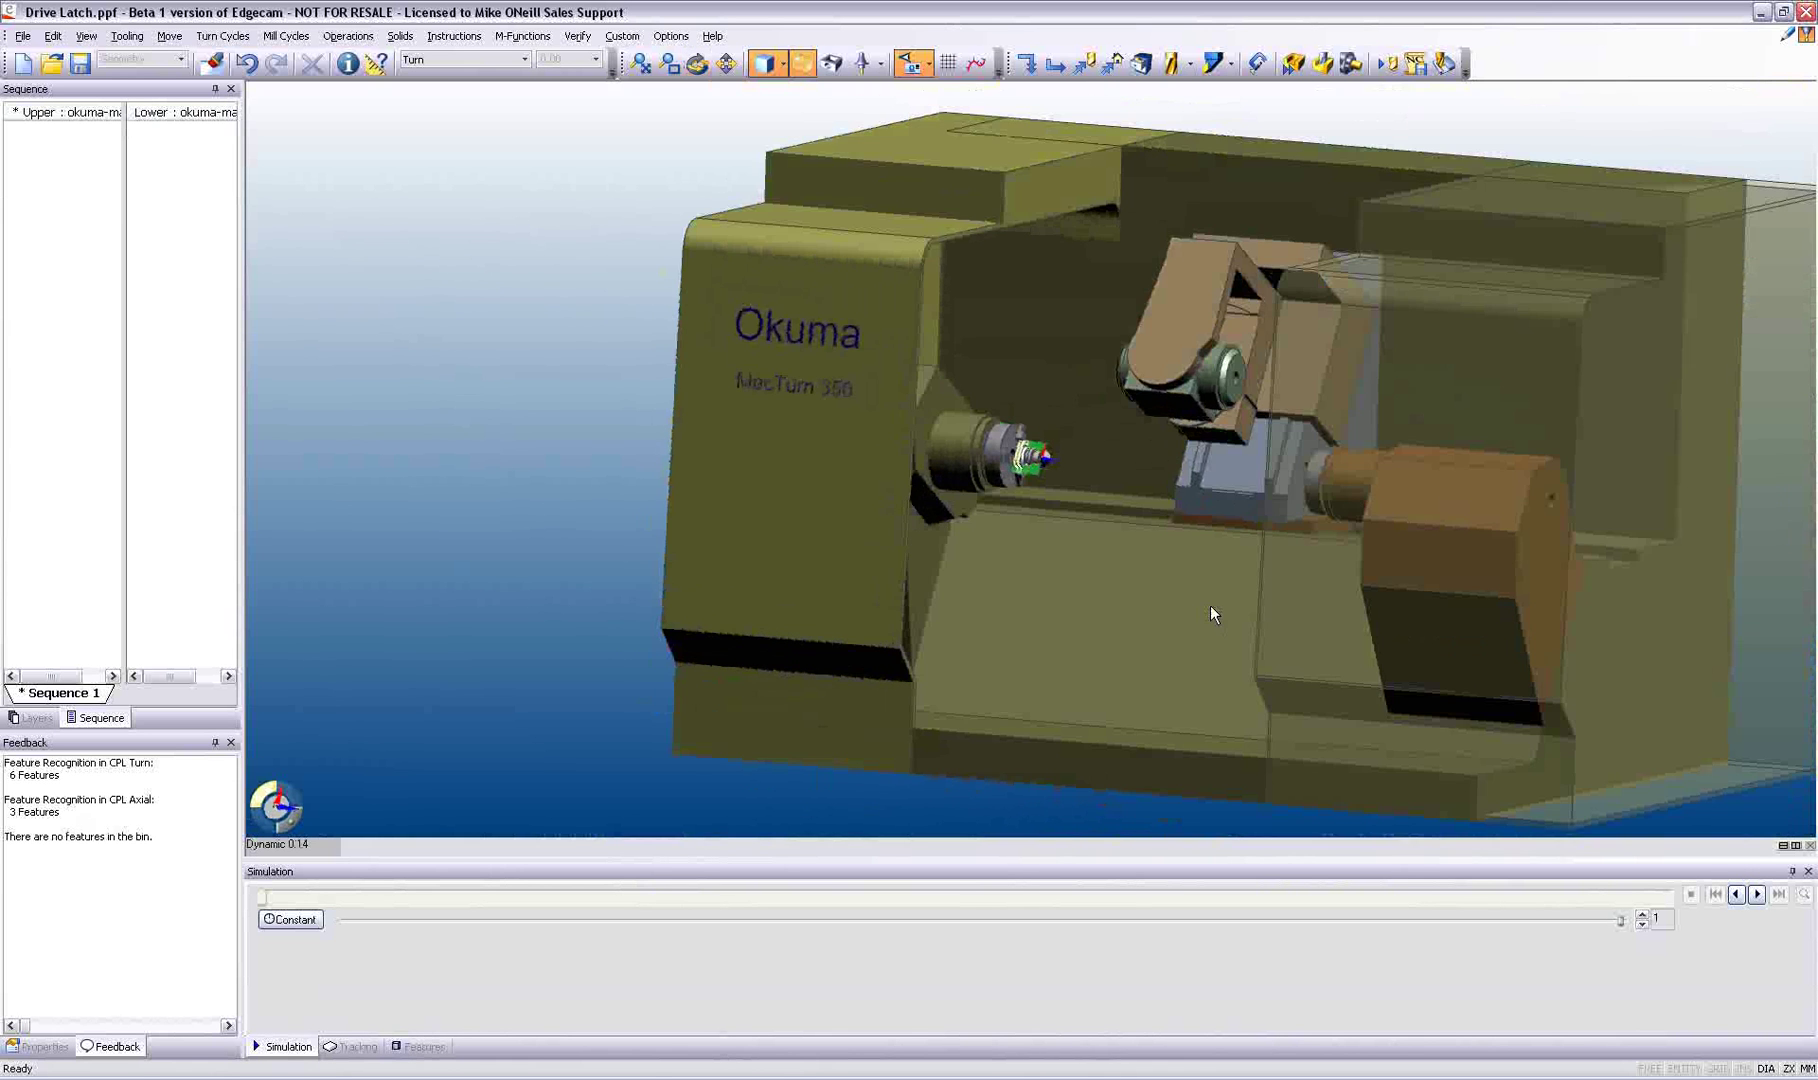
scroll(1210, 610, up, 10)
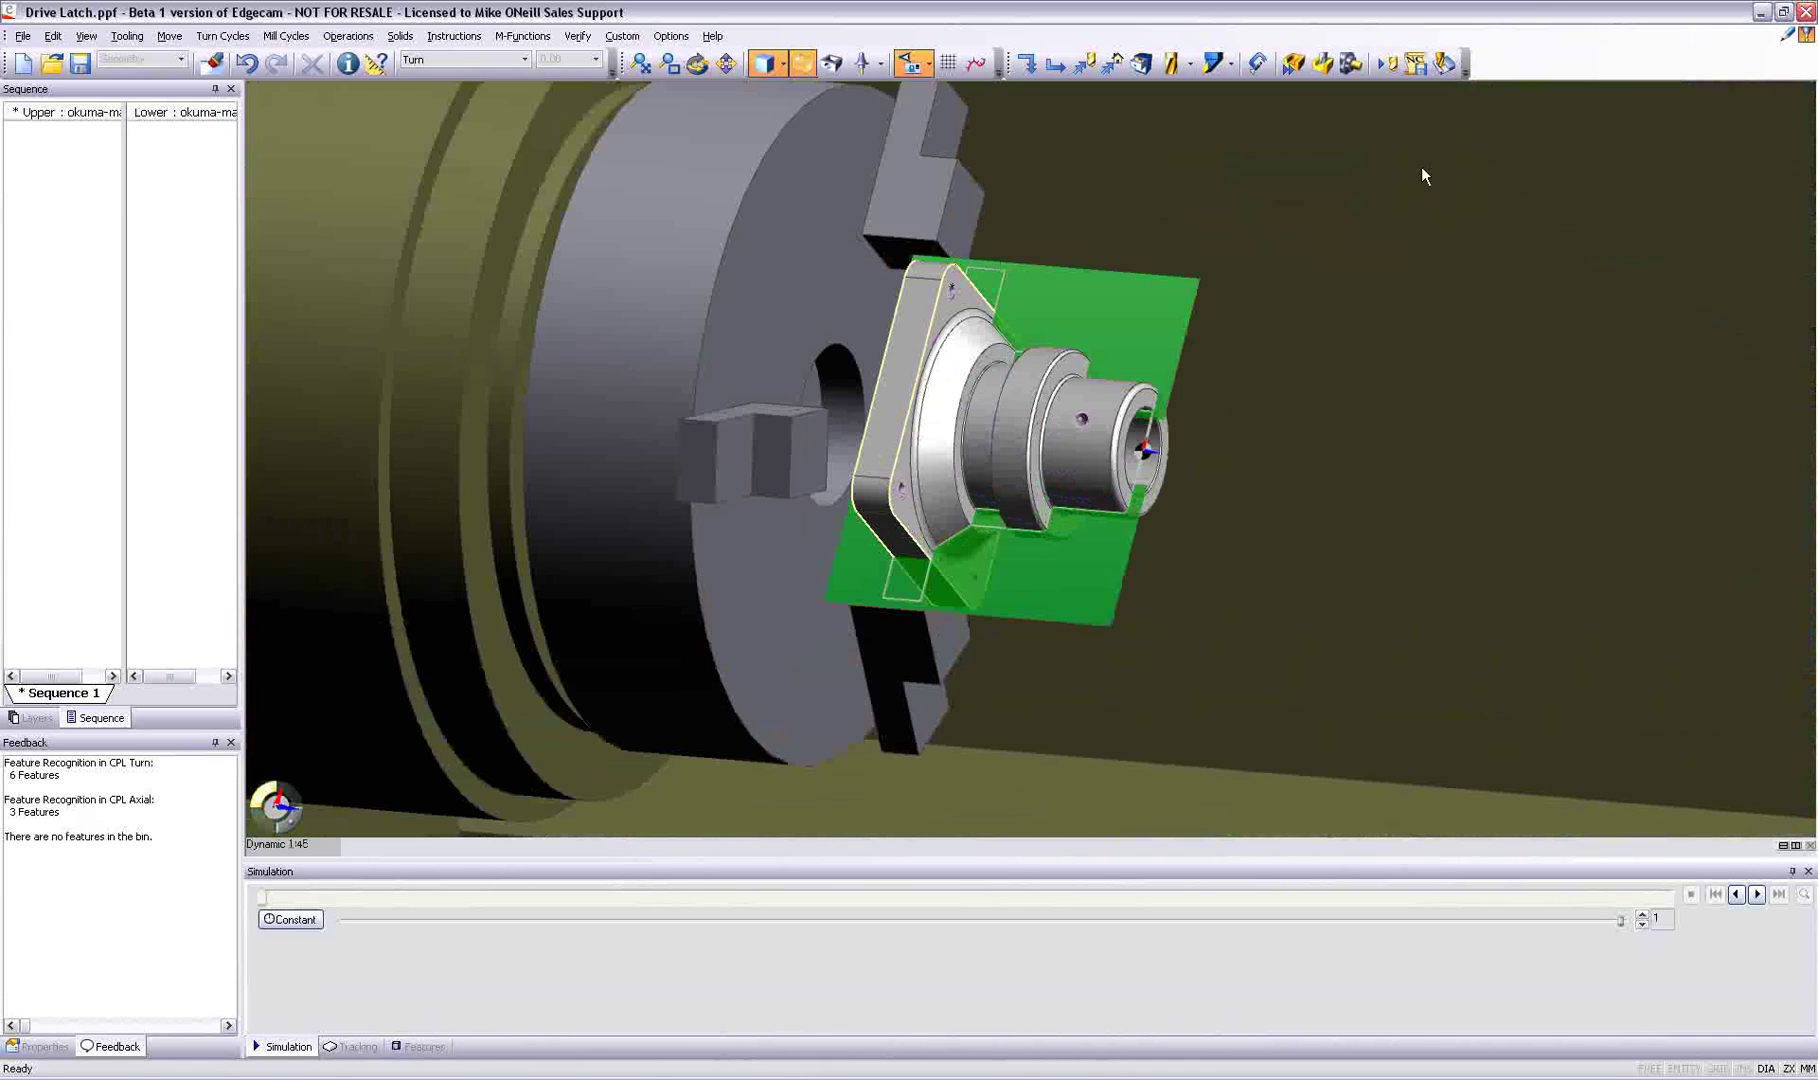
Step: Generate the machining instructions for the recognised features automatically and turn off the translucent stock display
click(1443, 63)
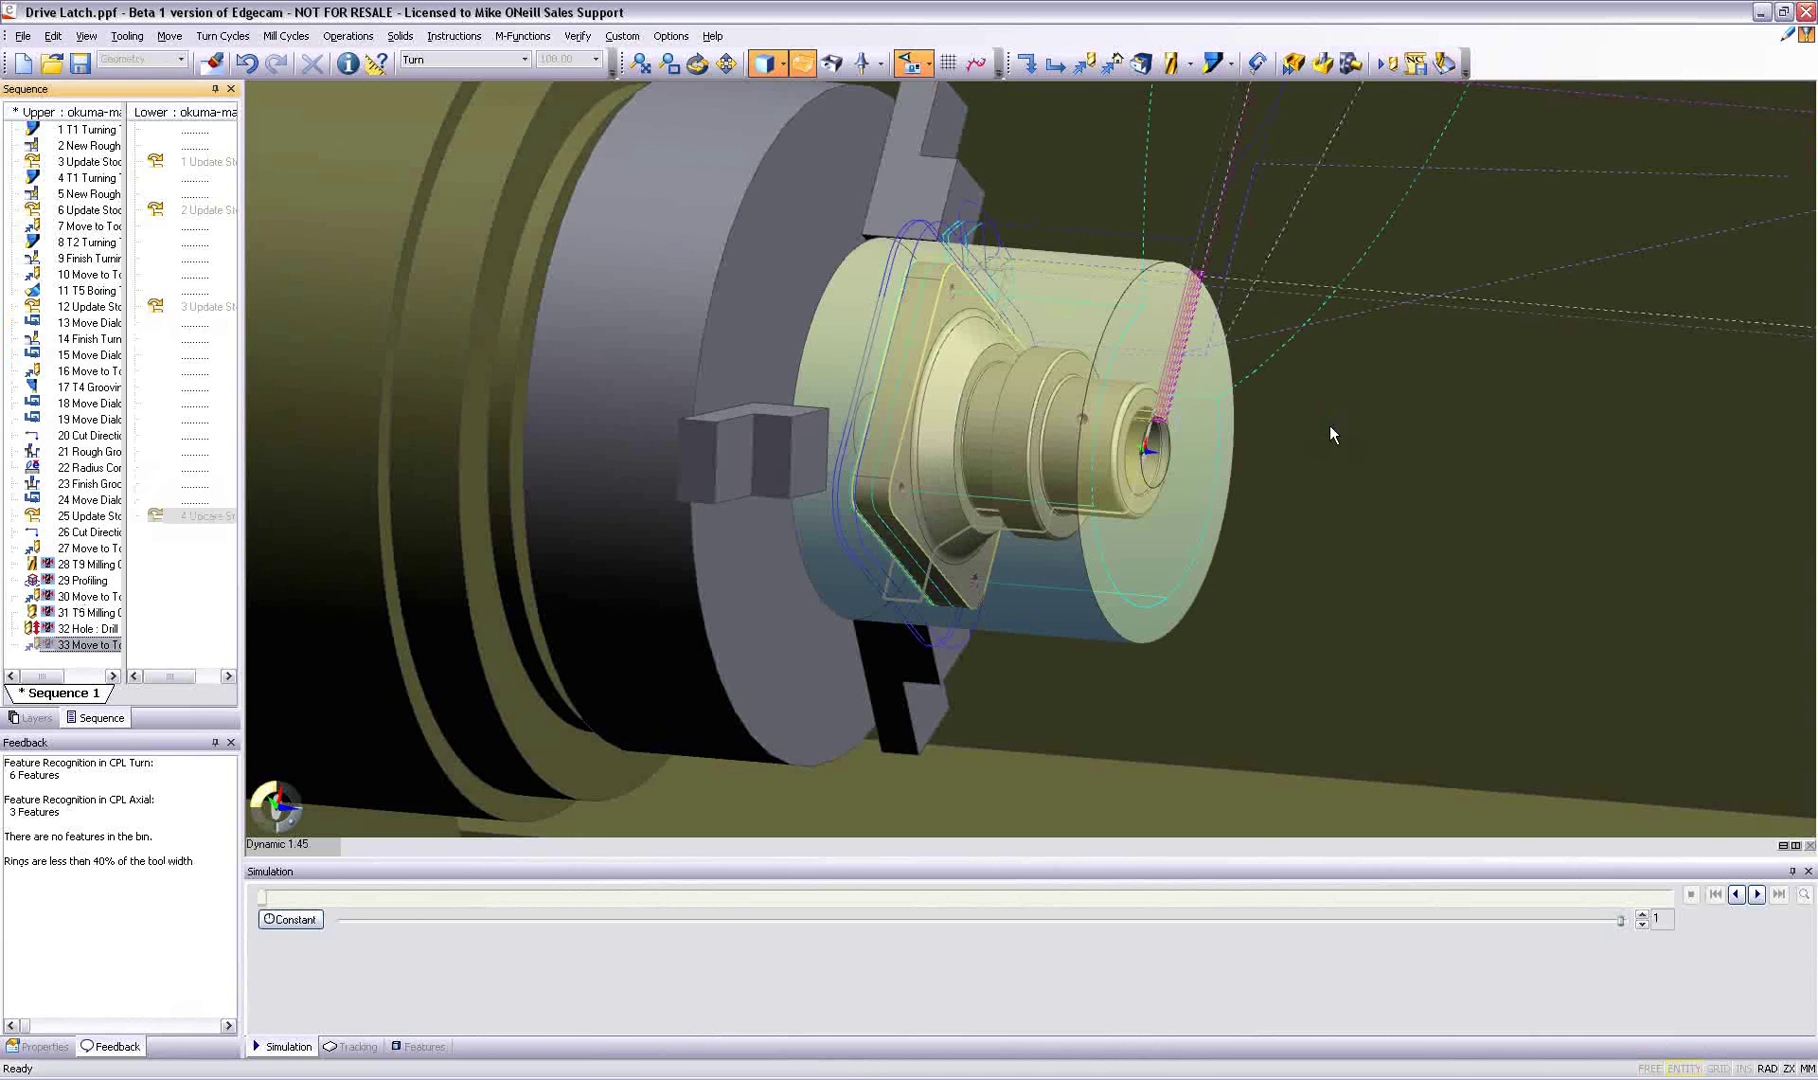
click(802, 63)
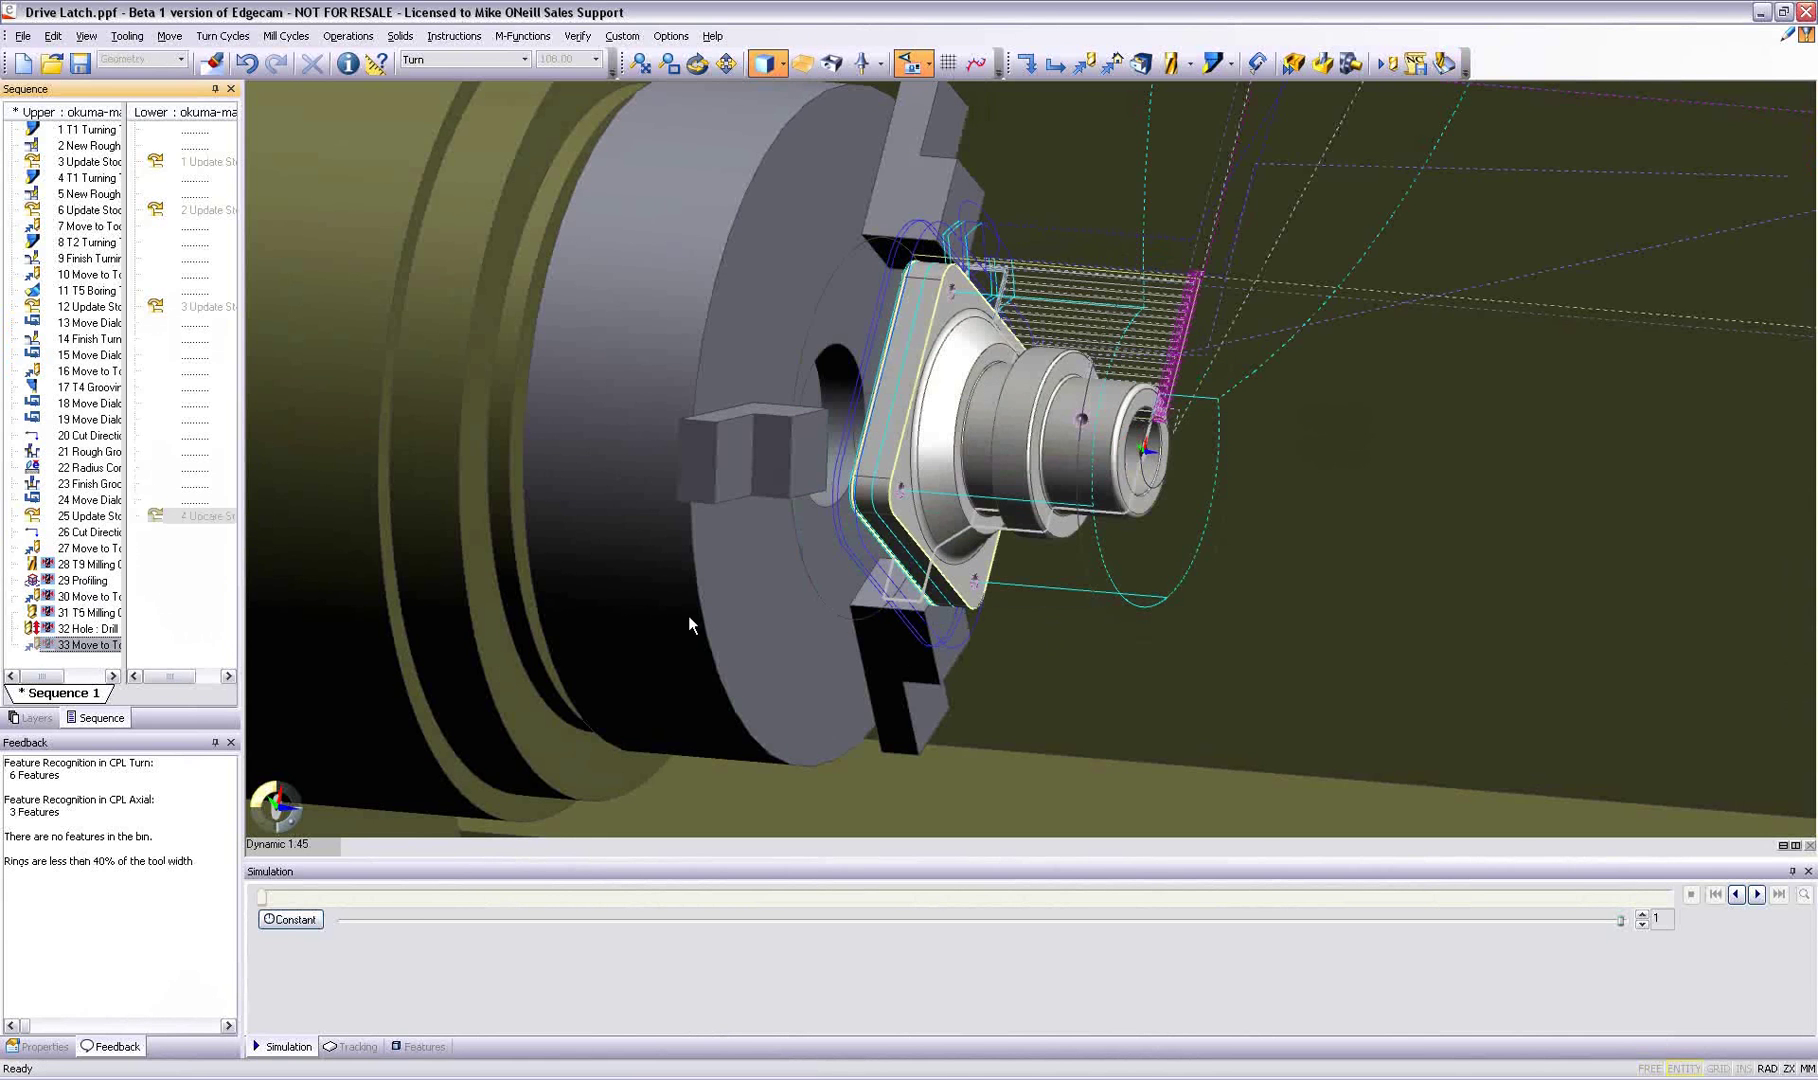
Step: Review the Back Turn, Front Bore and Front Turn Groove features, and start a Hole Operation for Turning on the through radial hole
click(422, 1046)
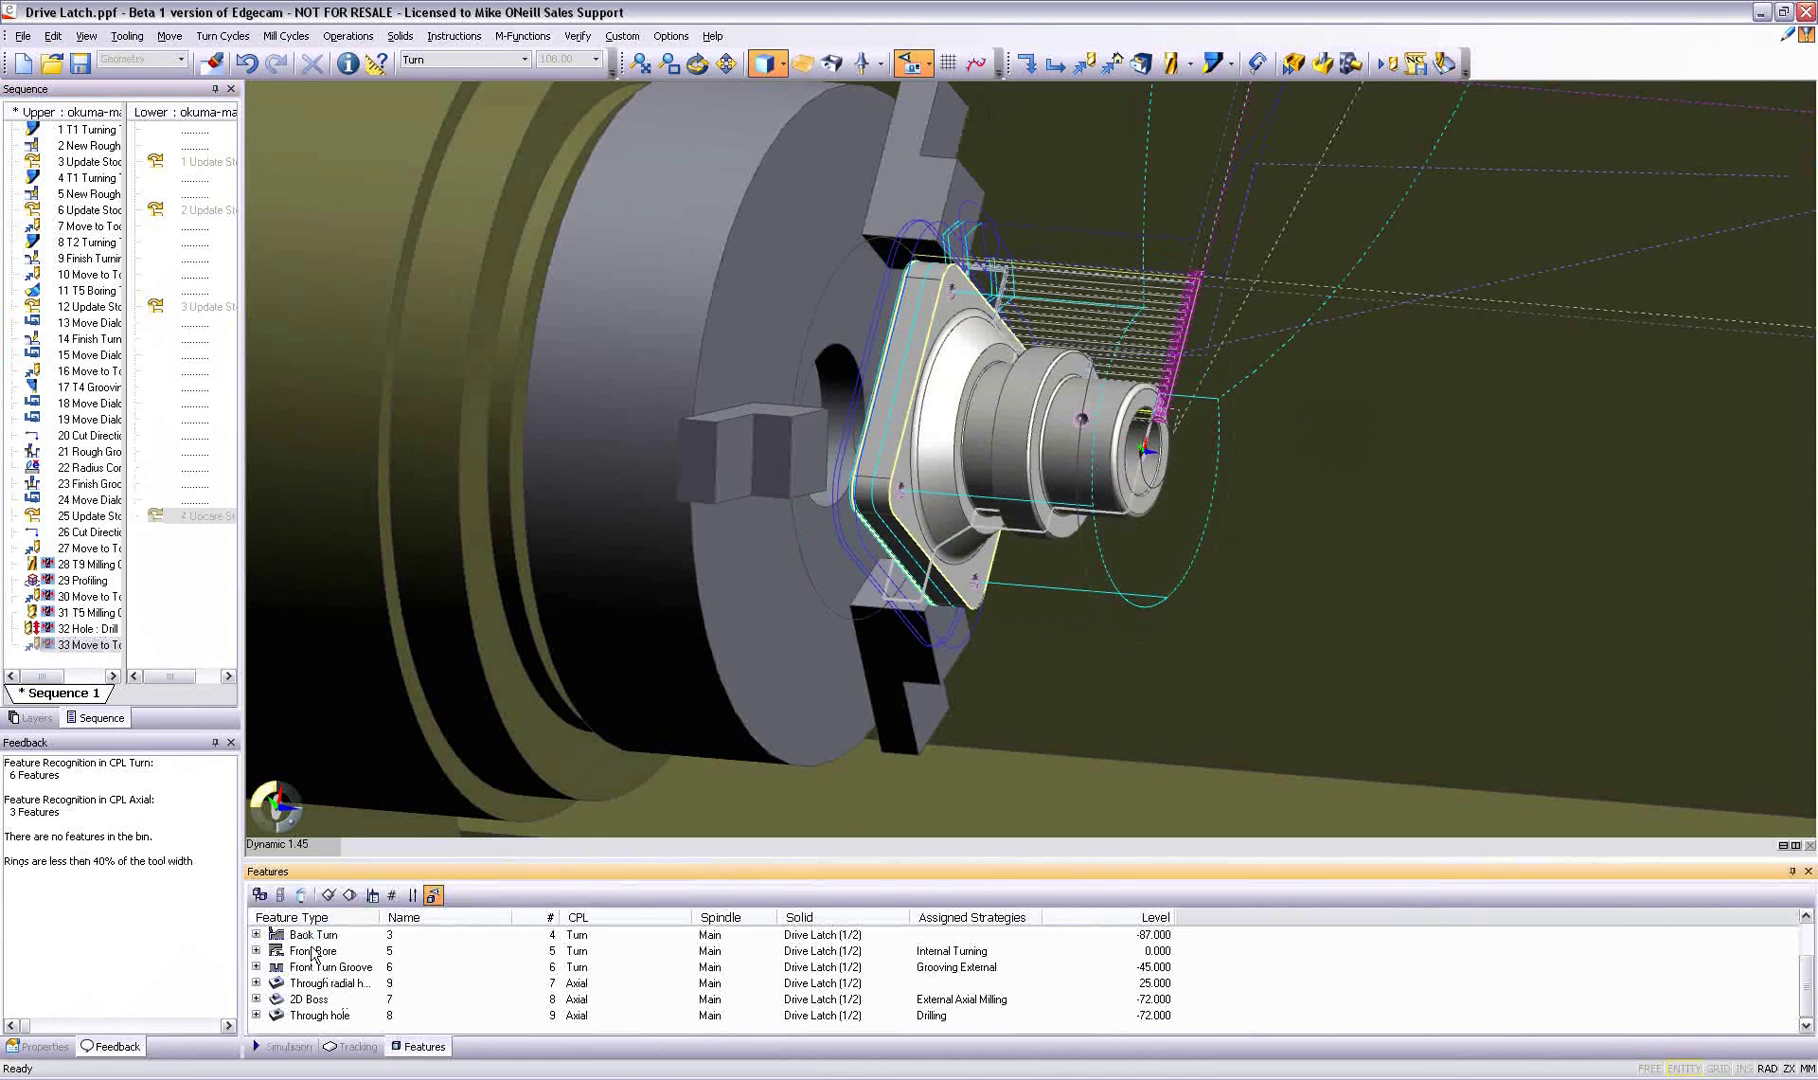
click(313, 935)
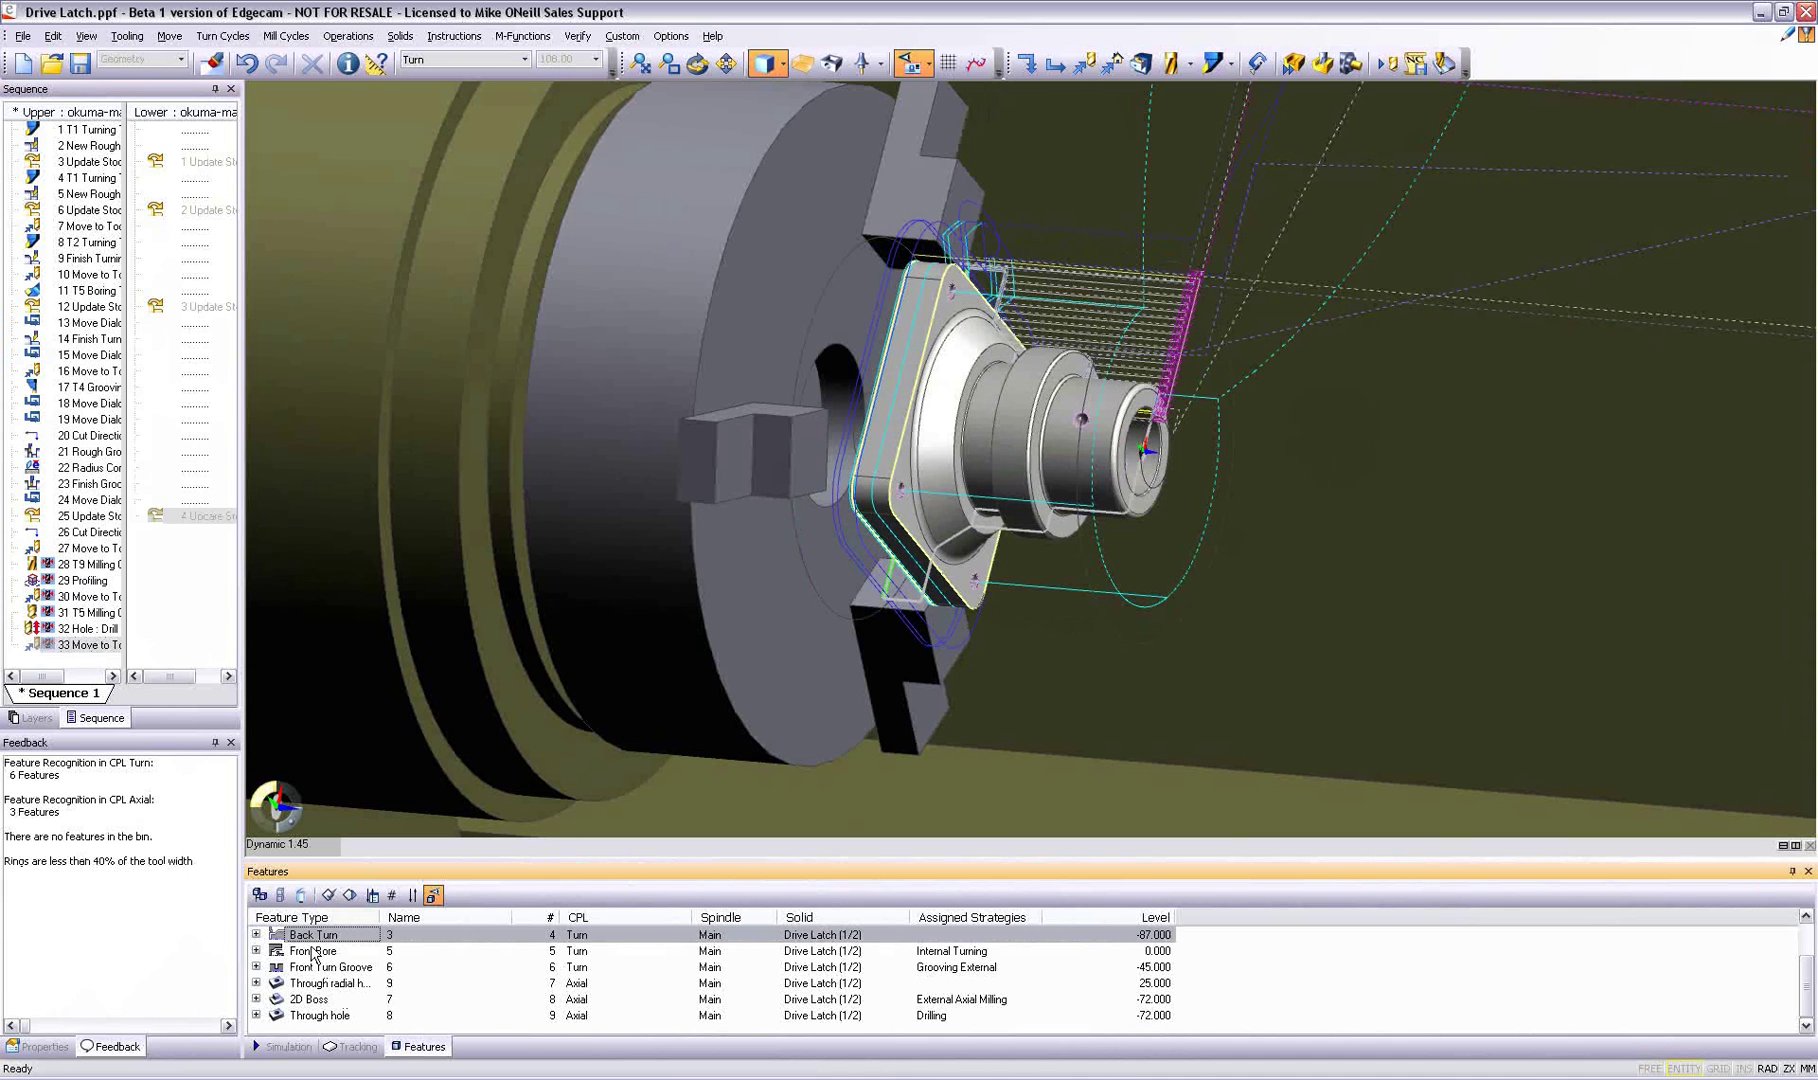
click(316, 951)
click(315, 967)
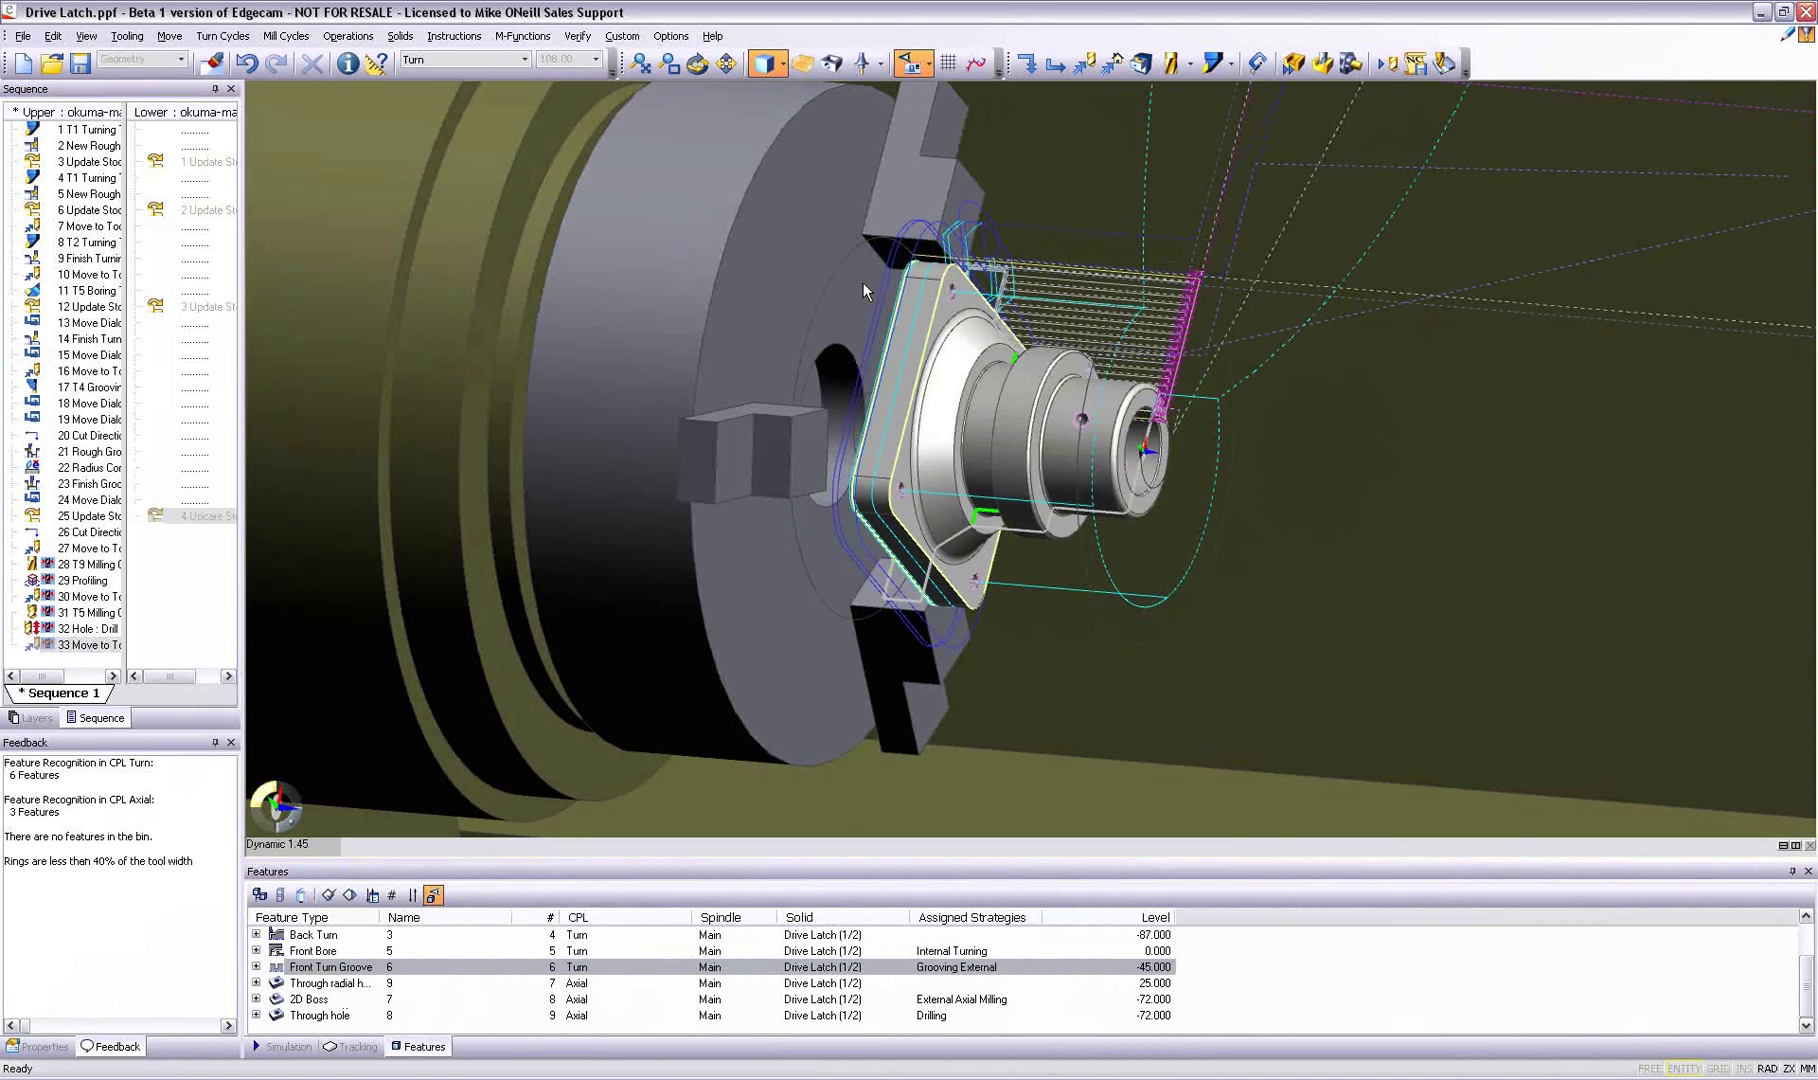
middle_drag(864, 283, 850, 400)
click(358, 985)
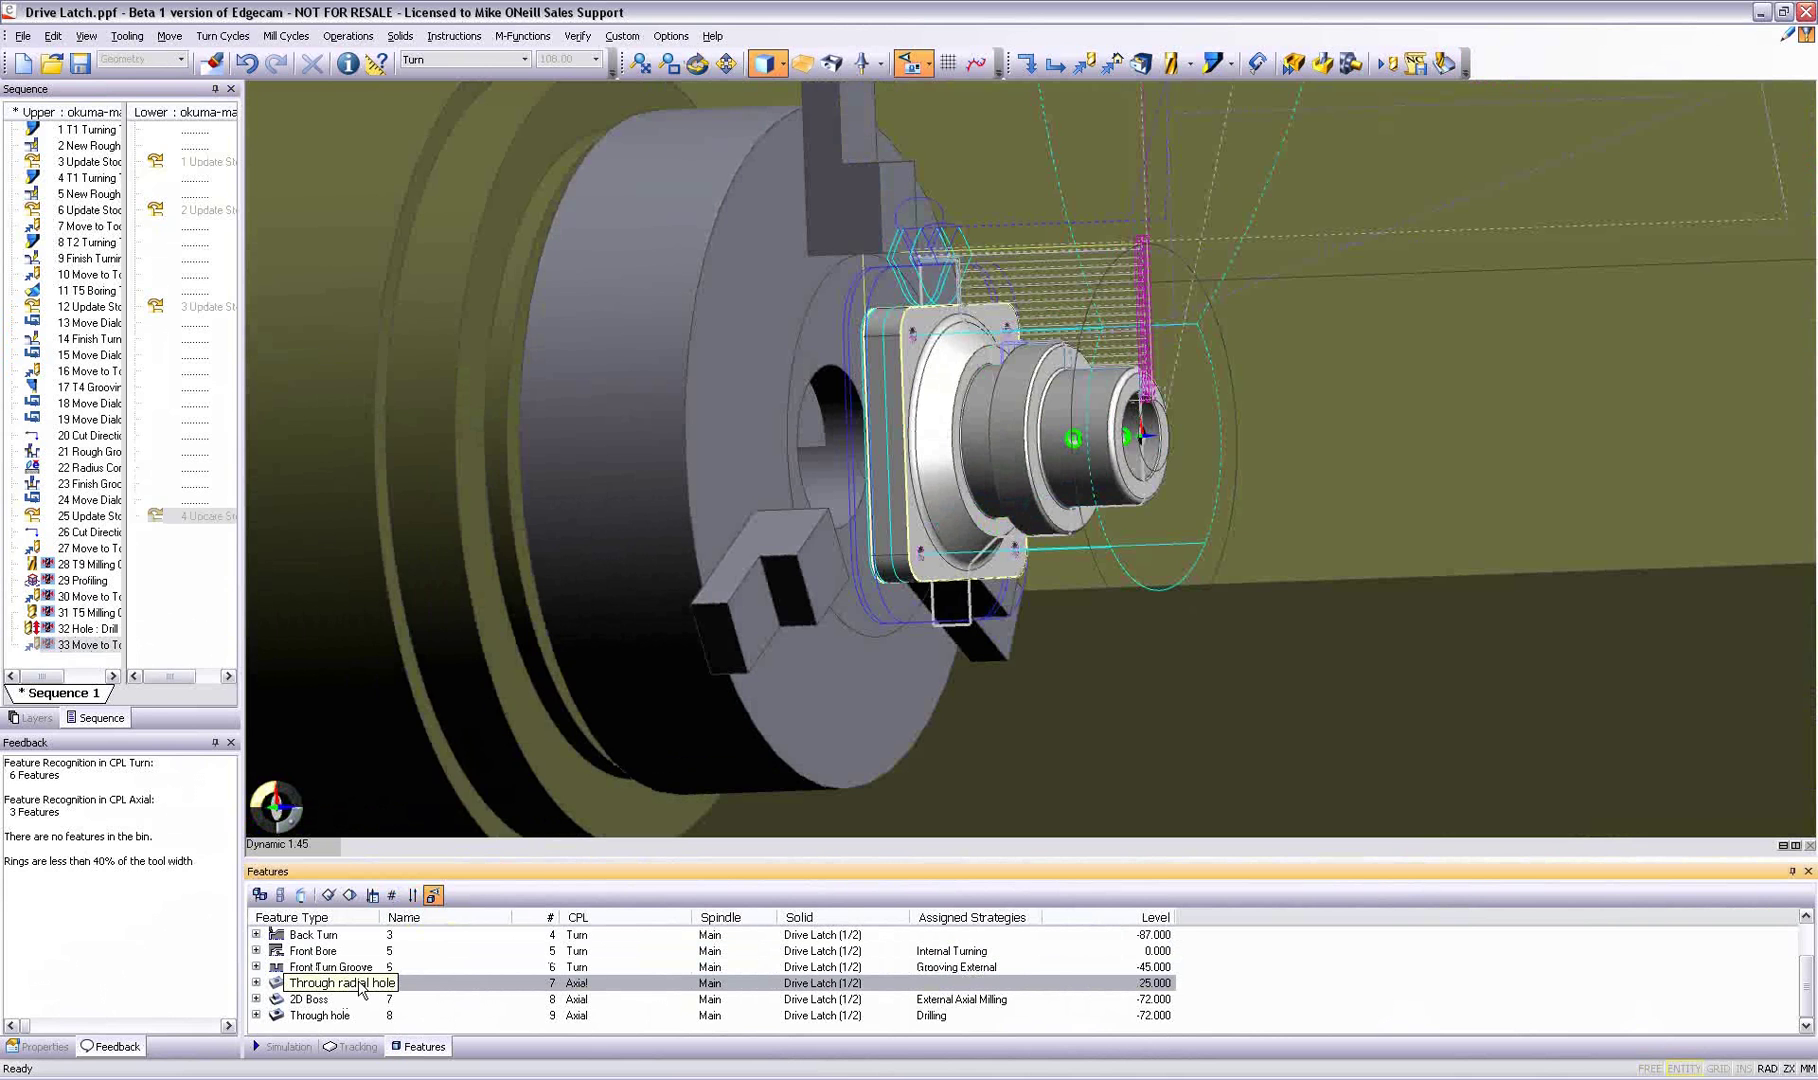
right_click(358, 985)
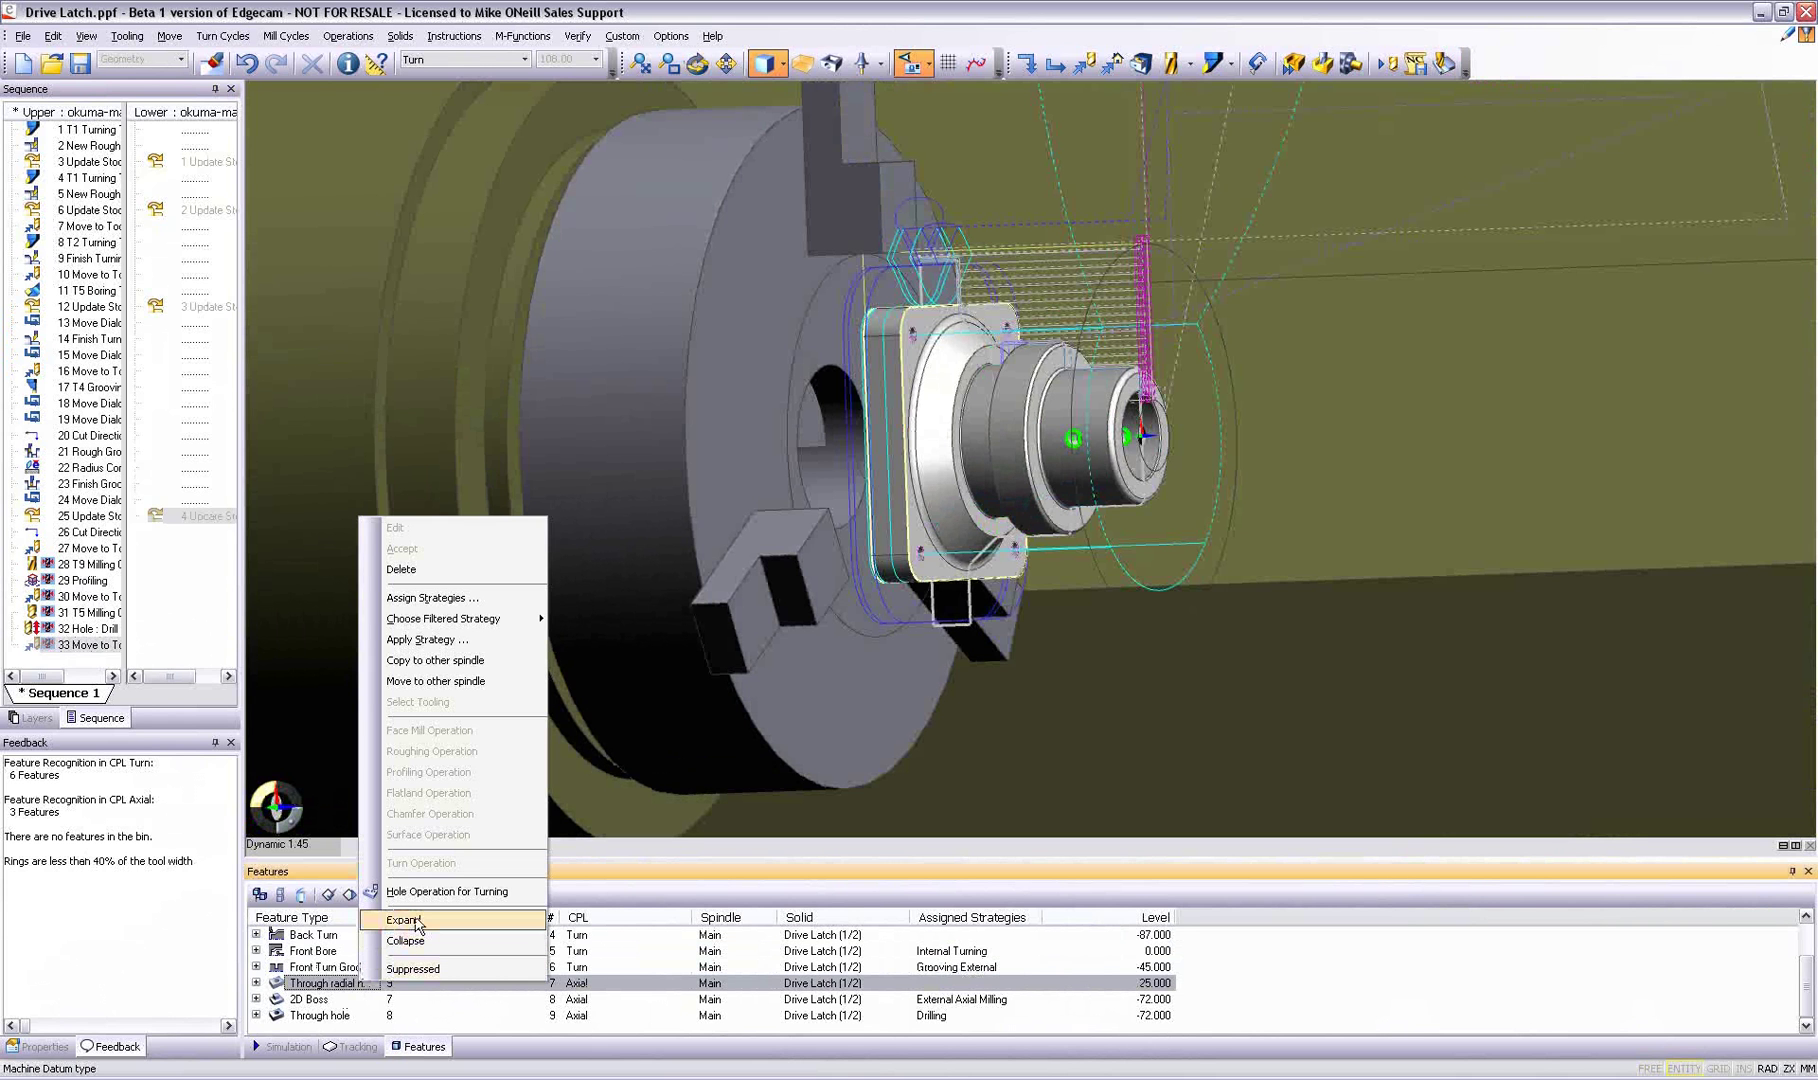
click(447, 891)
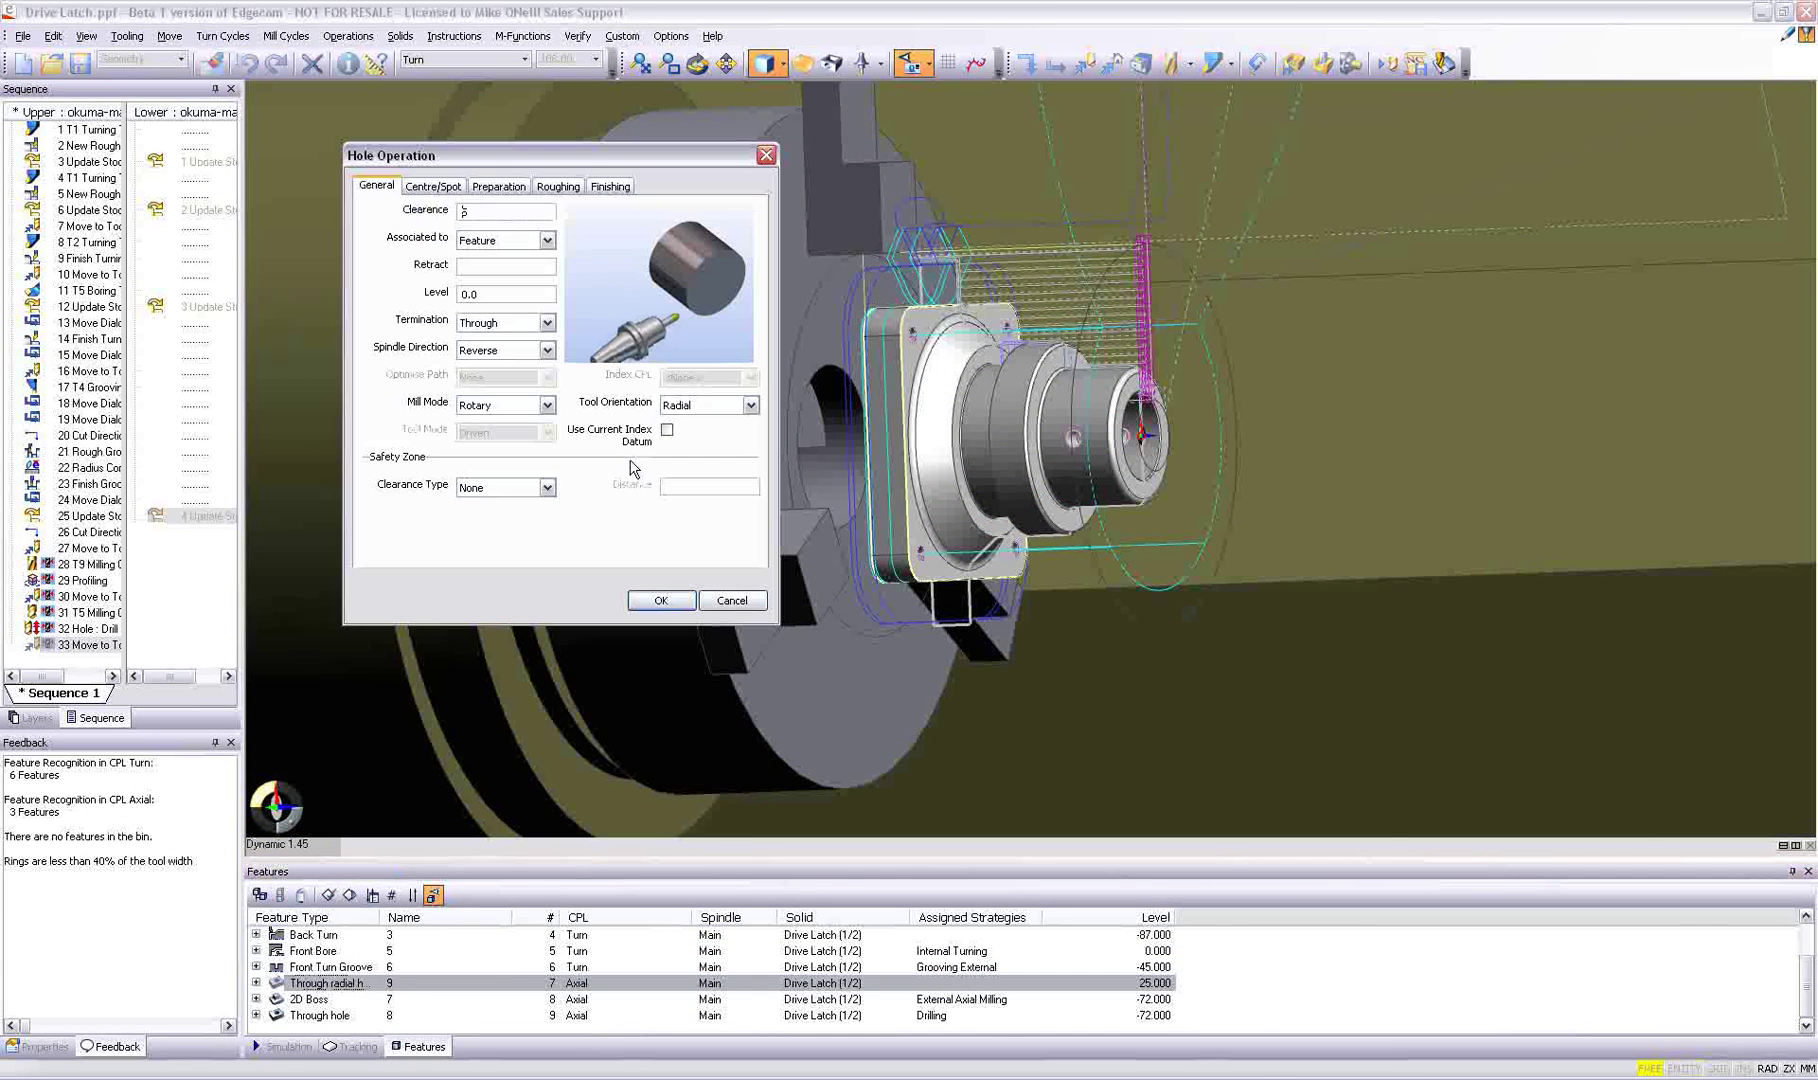
Step: Set the hole operation's spindle direction to Forward and its tool orientation to Radial
click(546, 350)
click(505, 367)
click(692, 407)
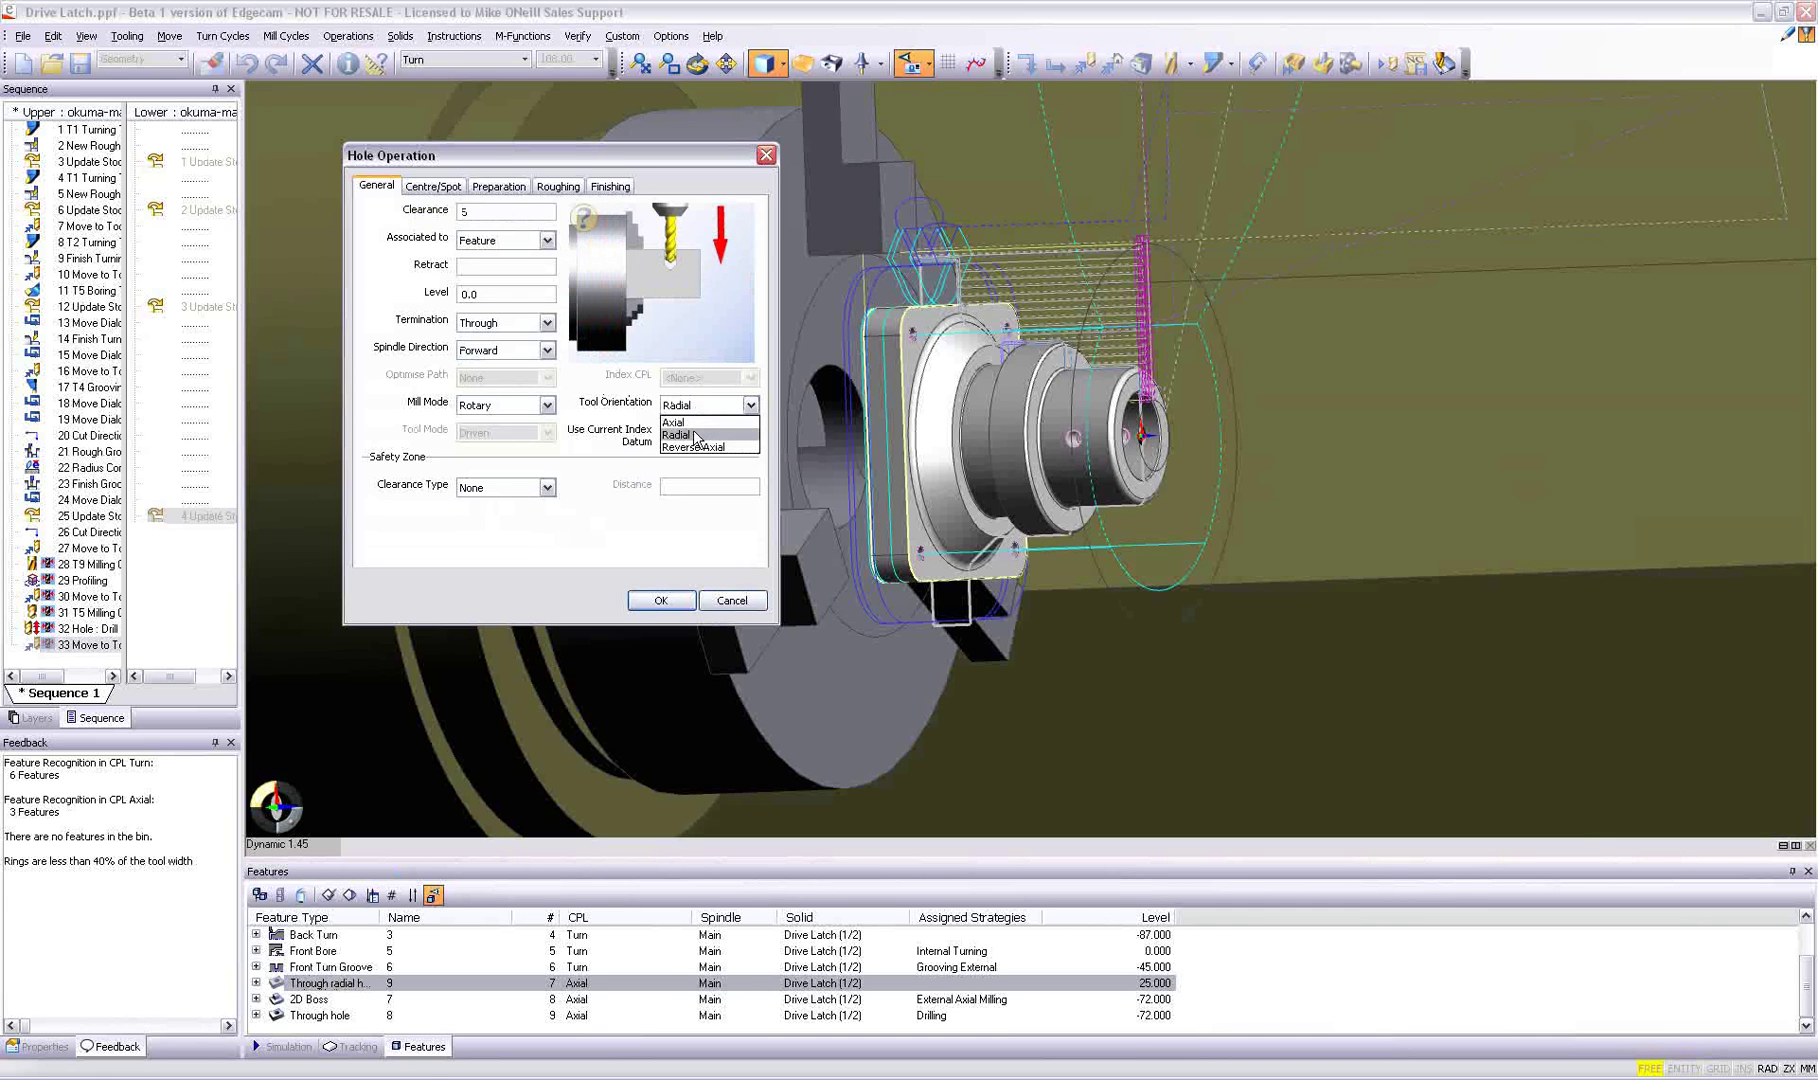
click(690, 422)
click(700, 405)
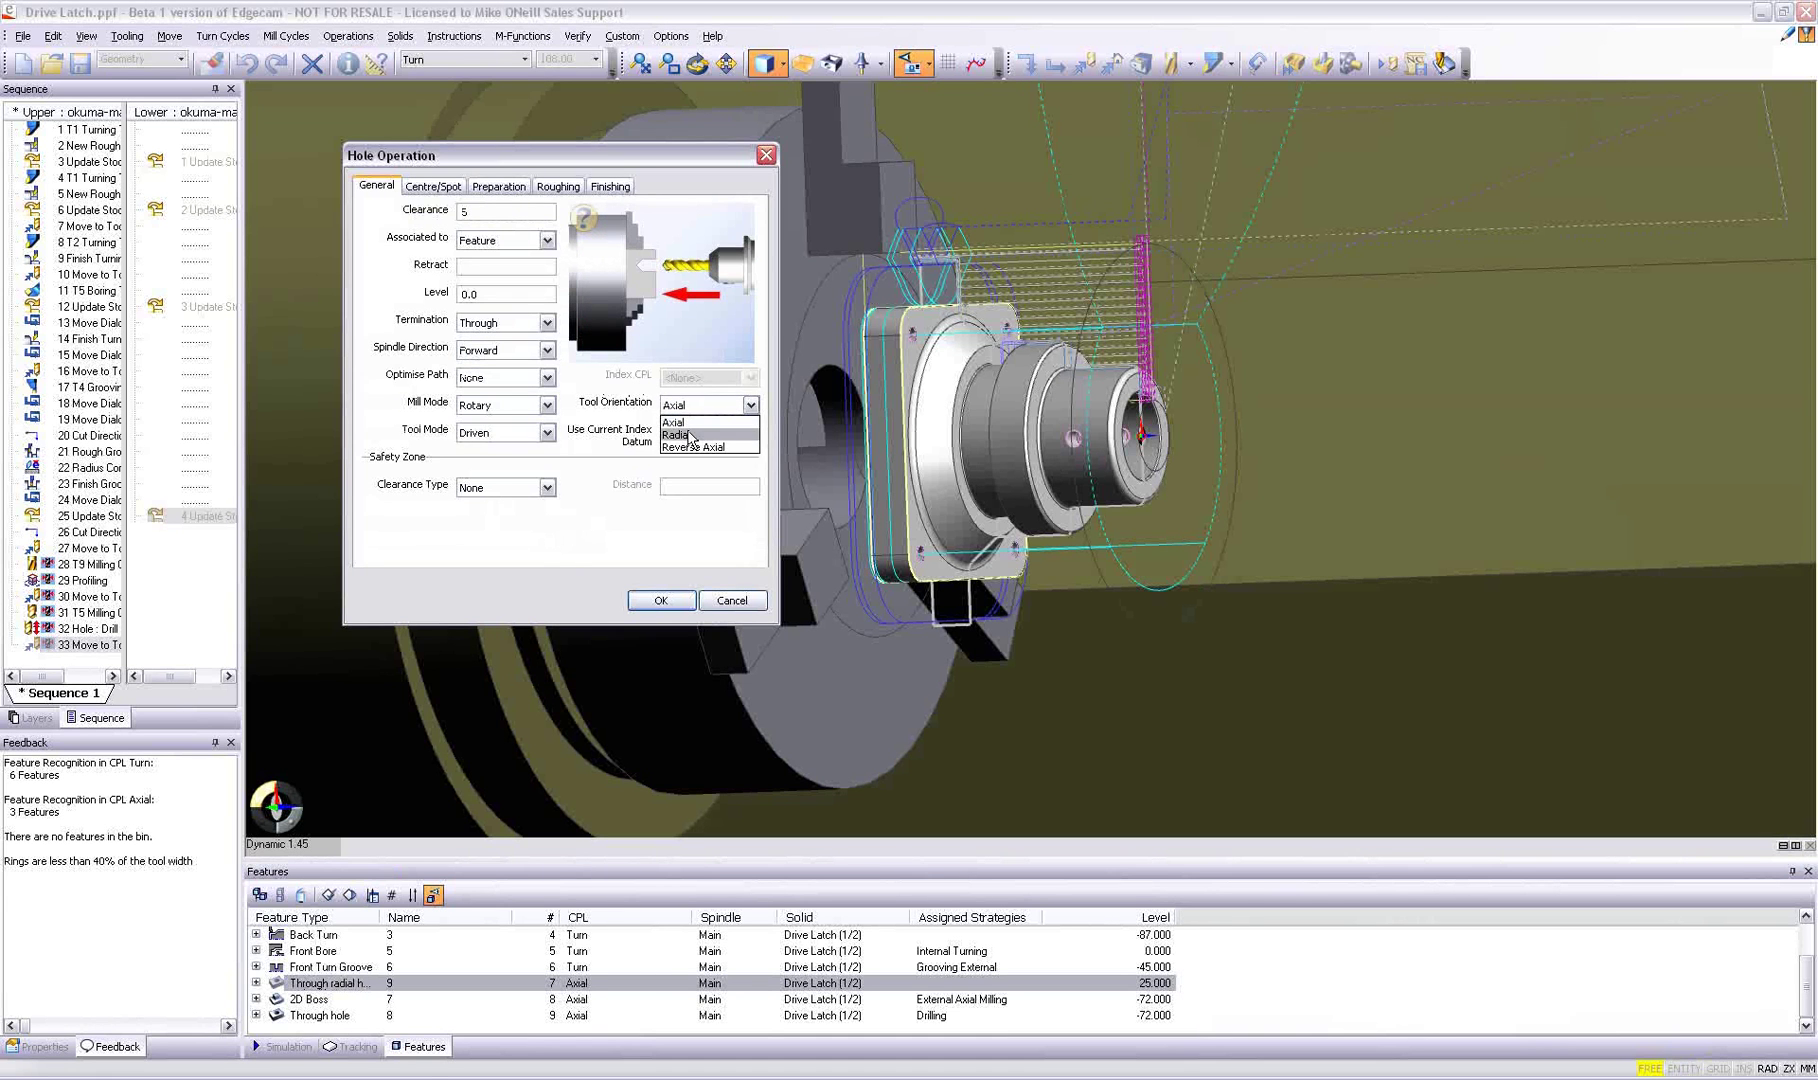
click(690, 435)
Step: Choose a ToolStore hole tool for the 6 mm Drill roughing strategy and create the hole operation
click(433, 188)
click(499, 188)
click(557, 187)
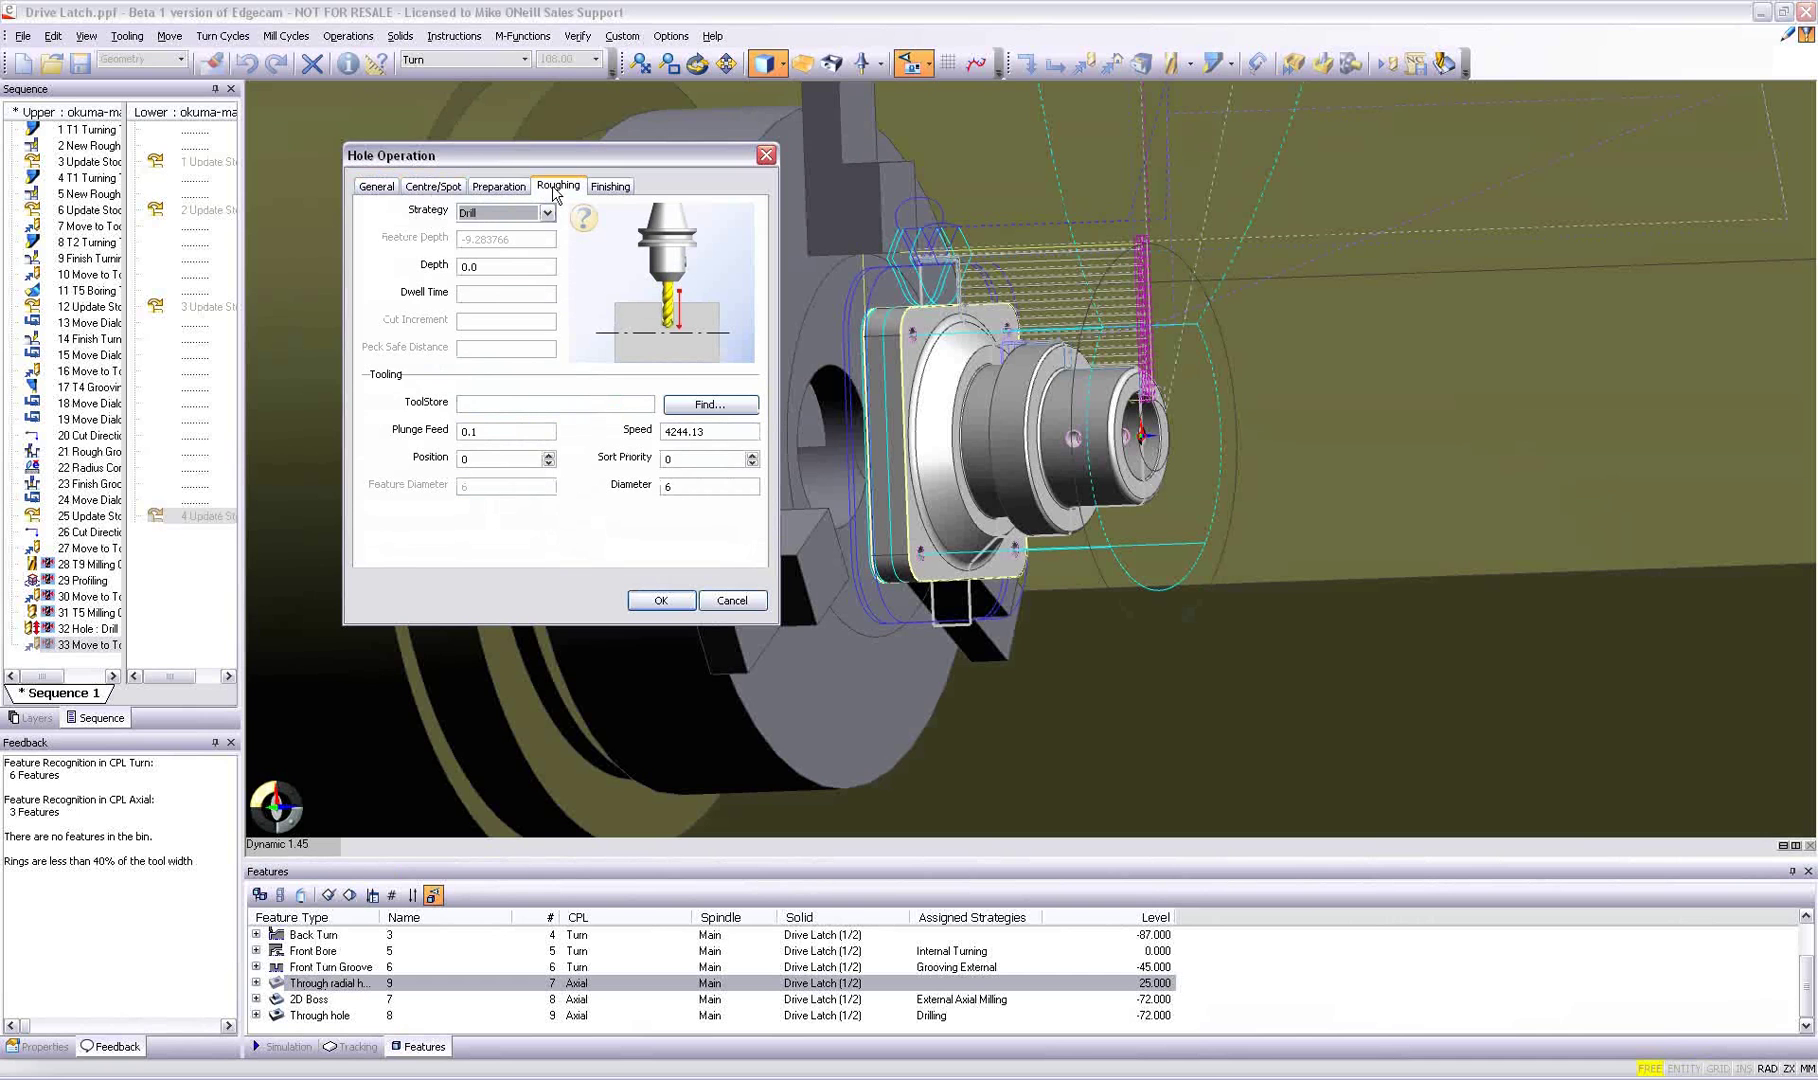
click(704, 406)
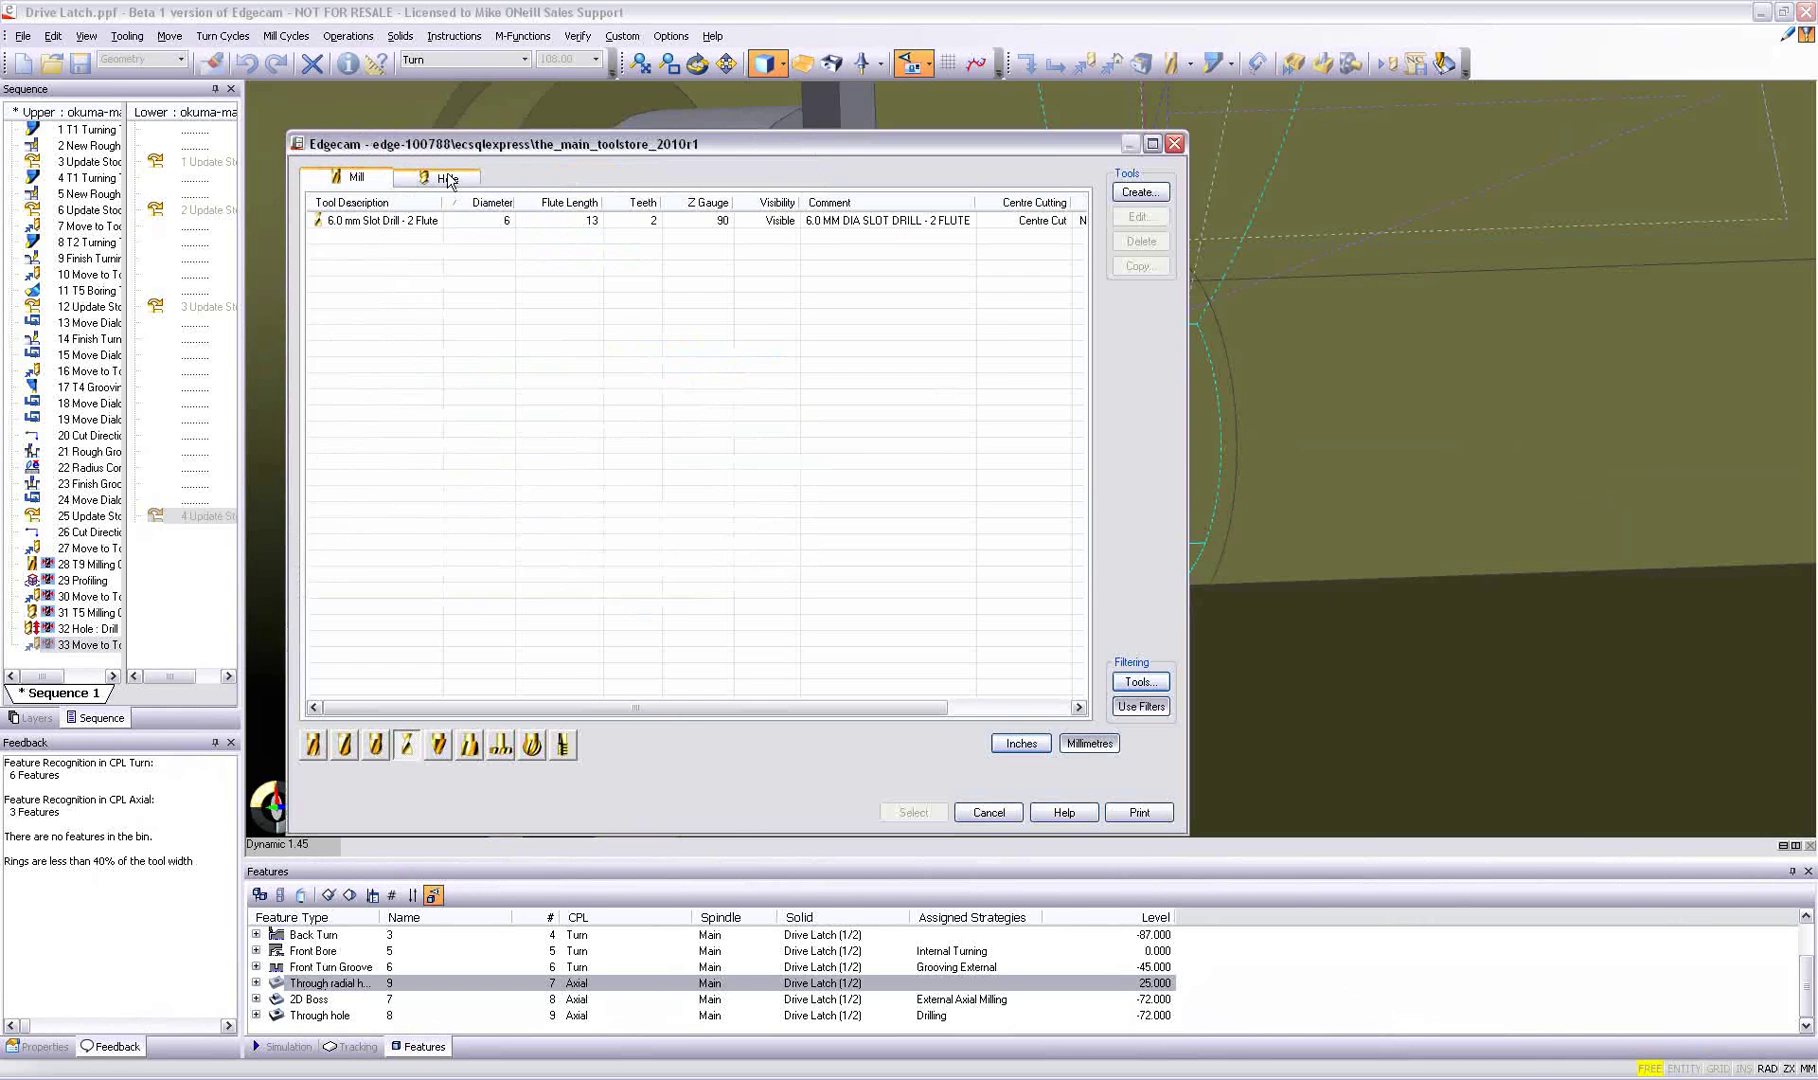
click(447, 179)
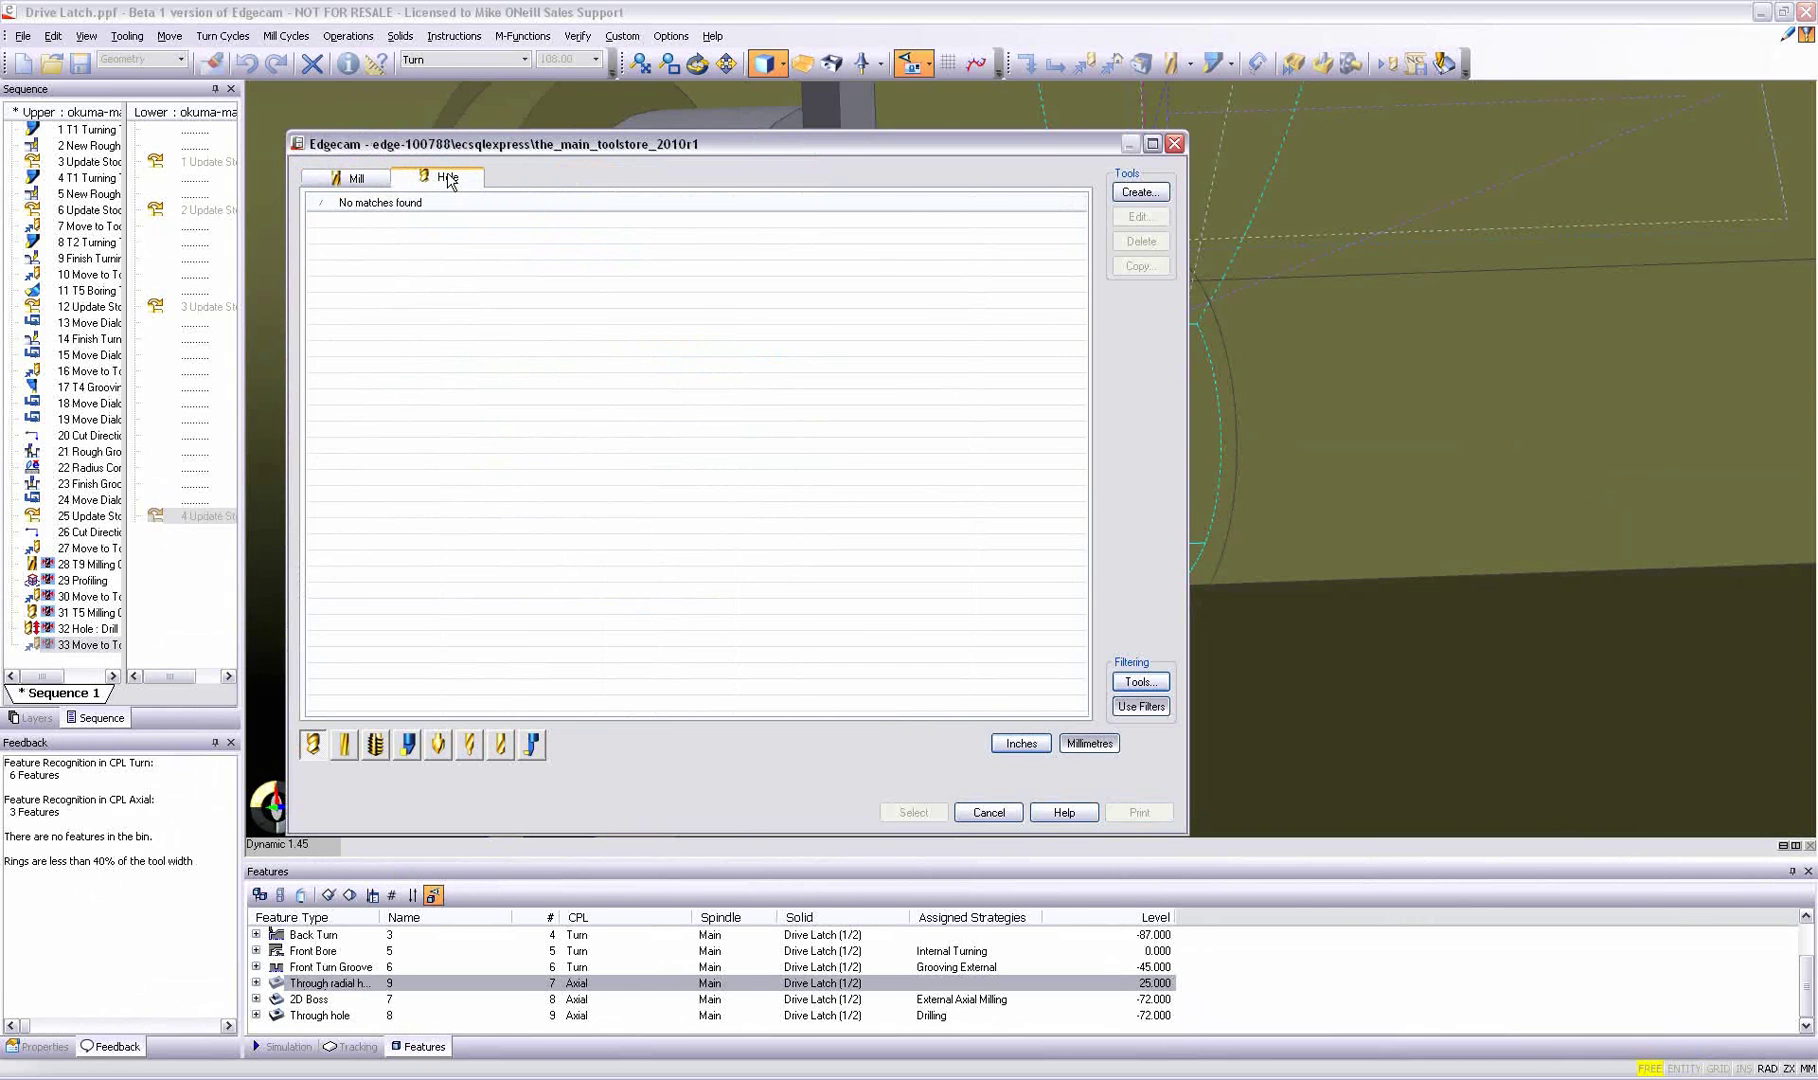
click(913, 812)
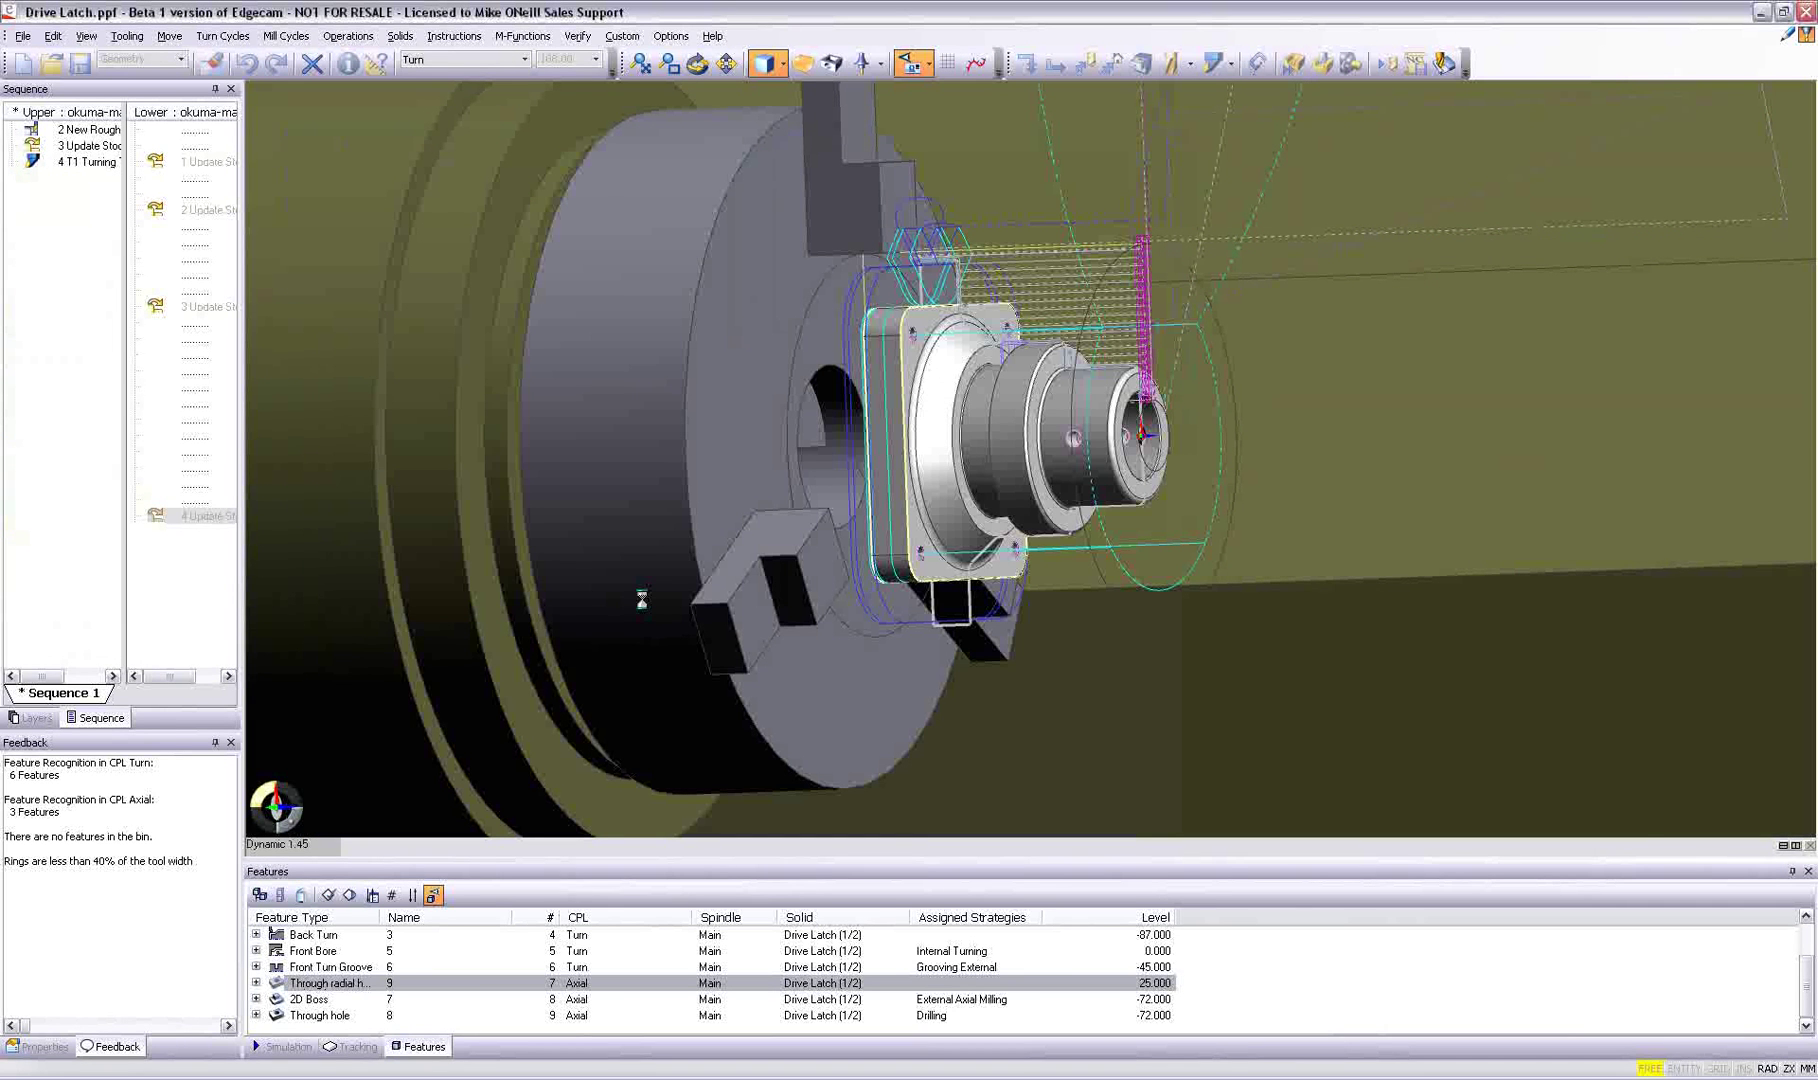
Step: Simulate the new turning hole operation and run through it to check the drill's movement around the part
right_click(90, 646)
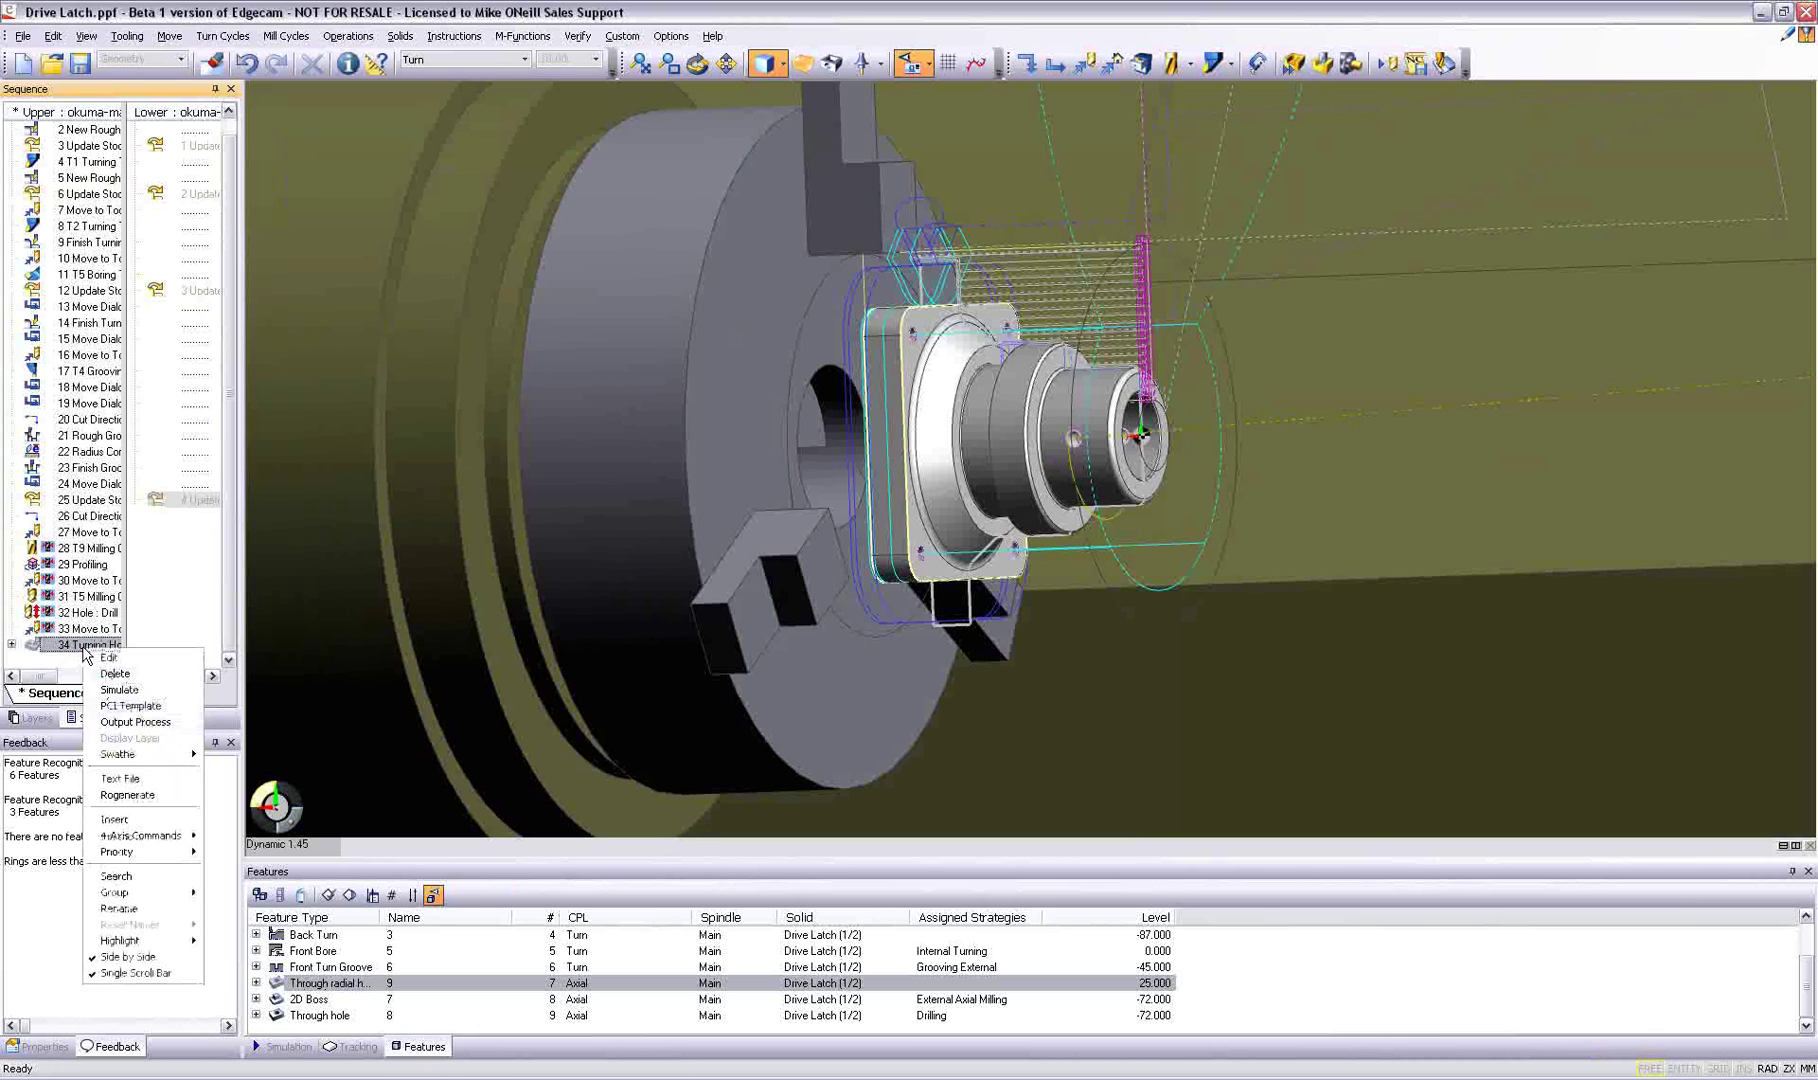
click(119, 689)
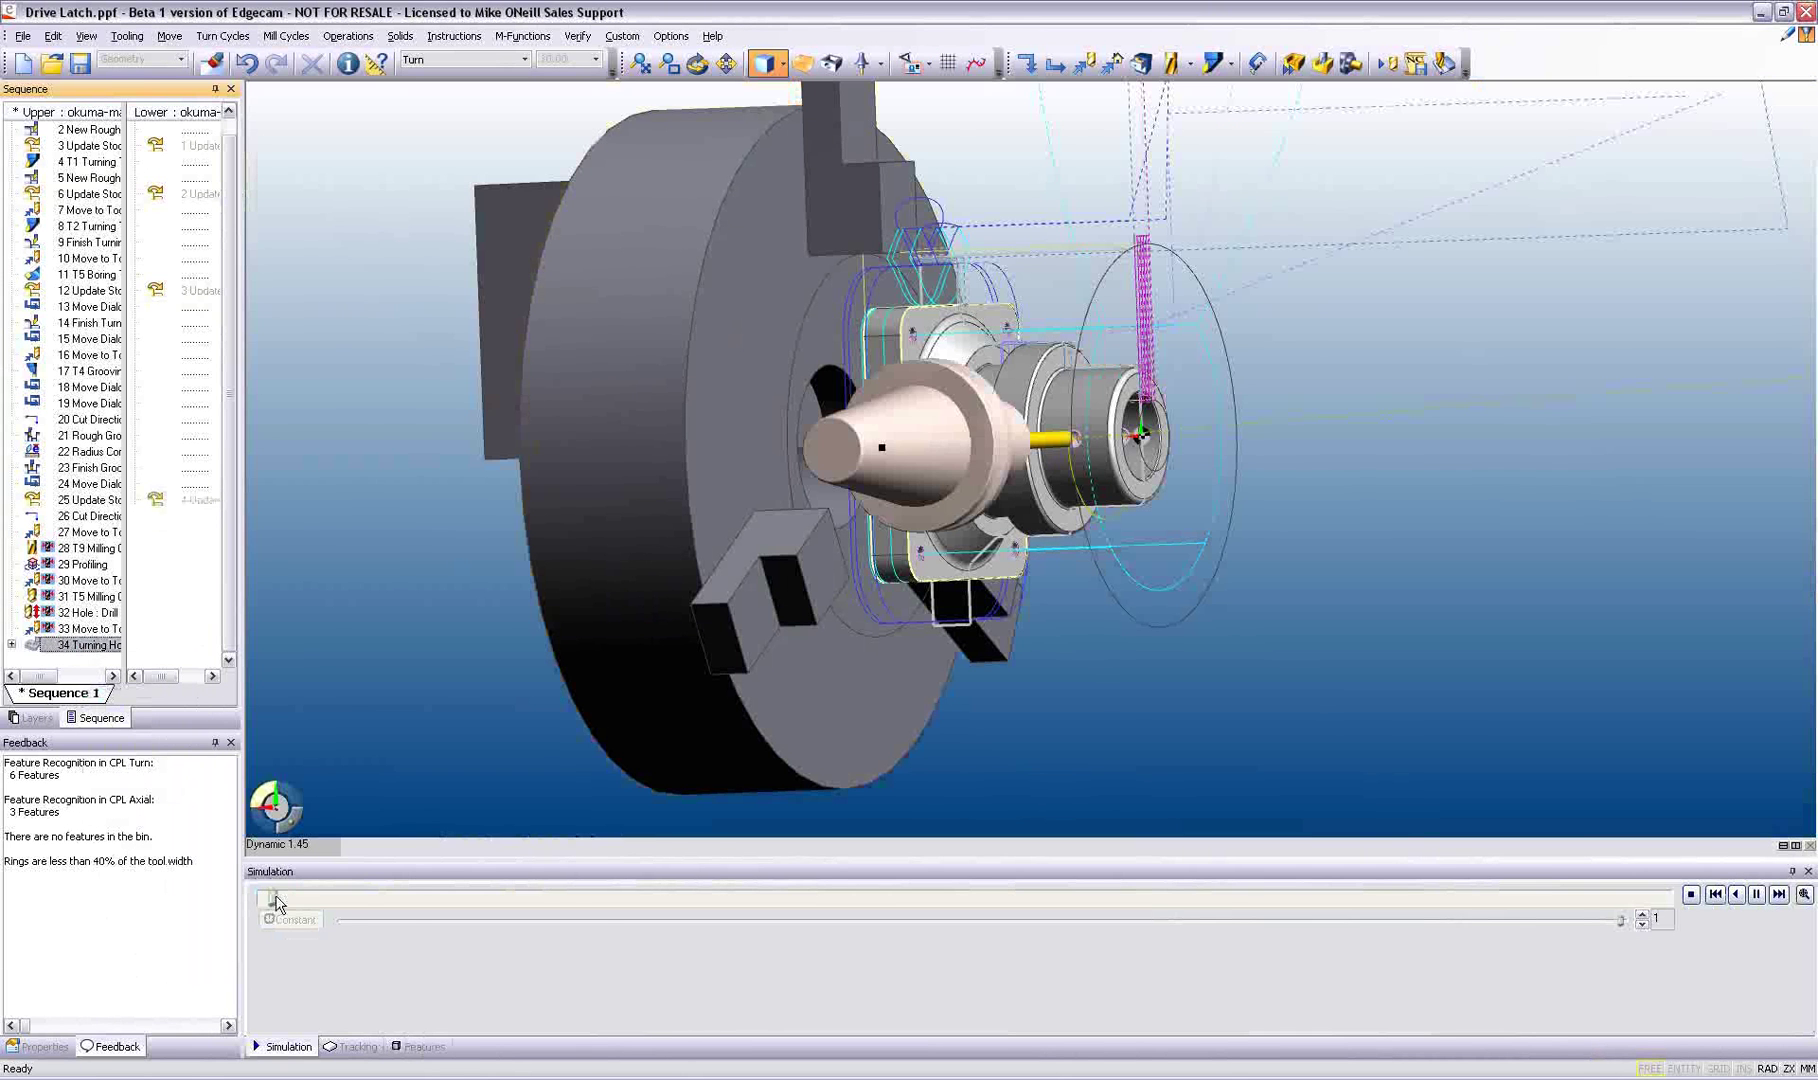
drag(280, 900, 1058, 898)
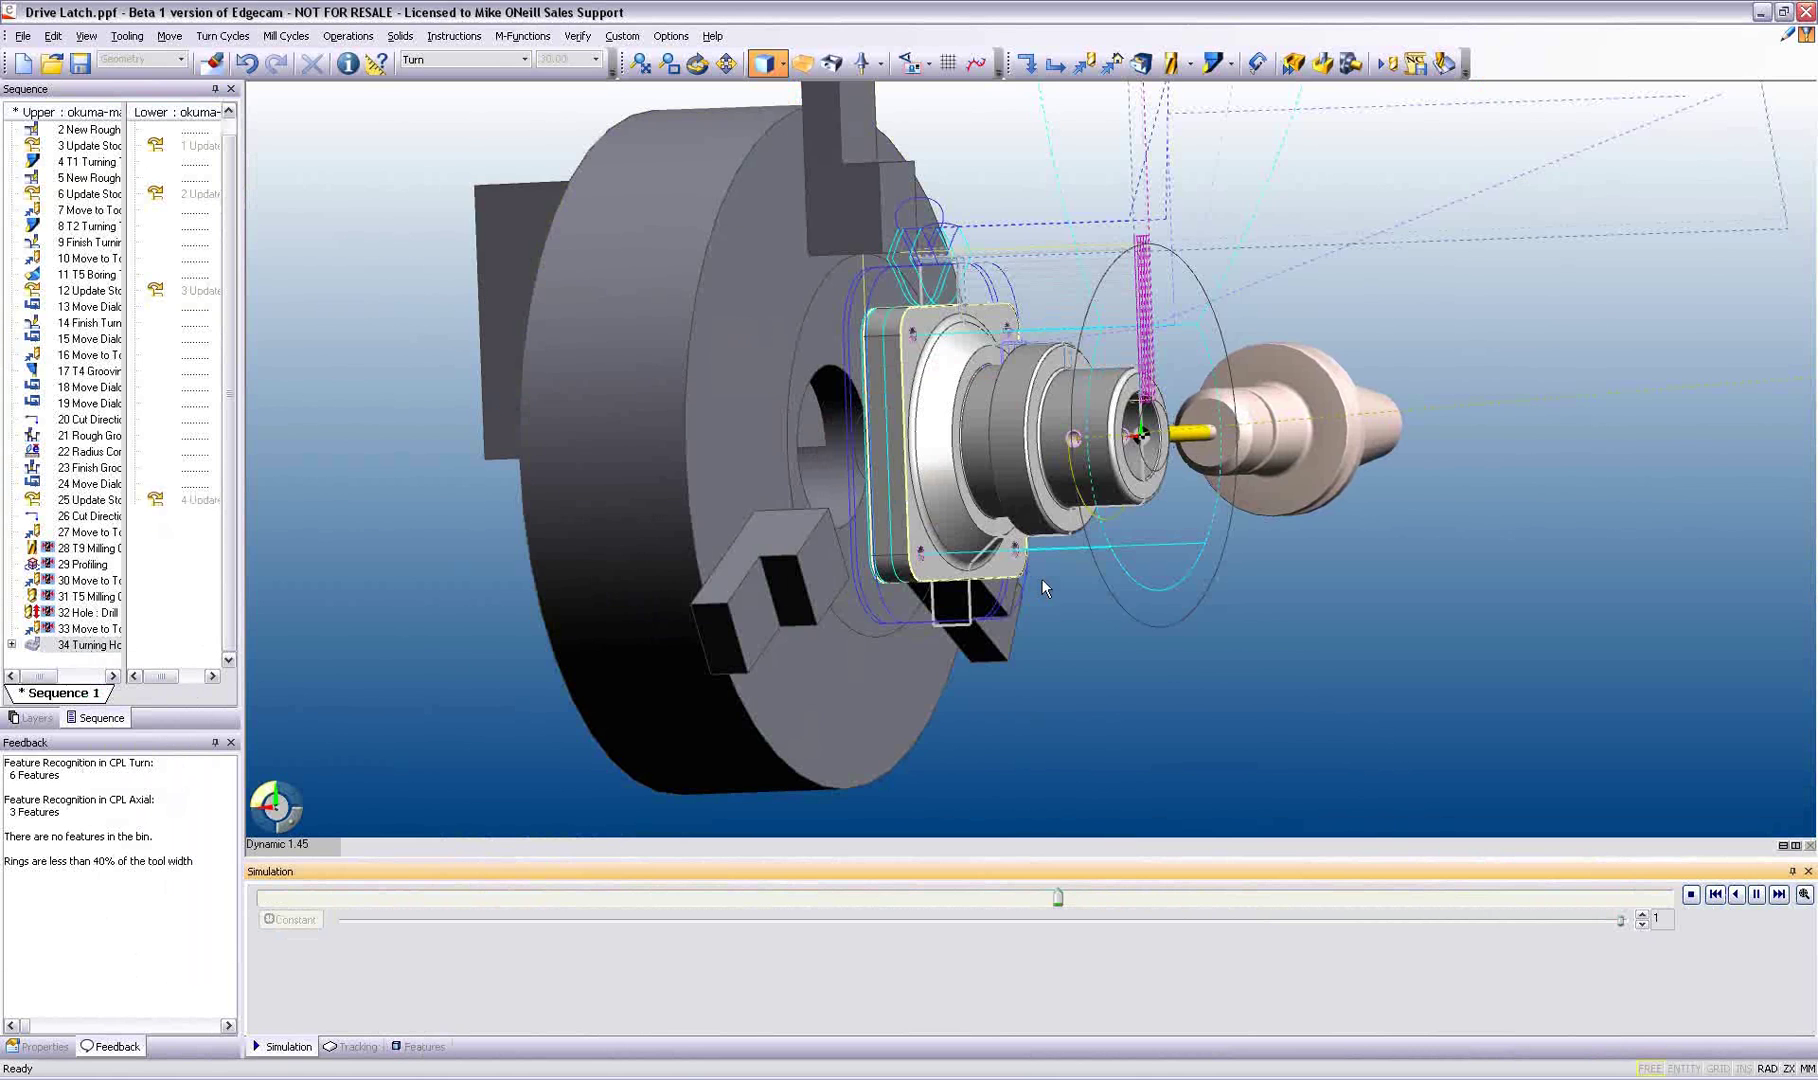
middle_drag(1041, 578, 1170, 635)
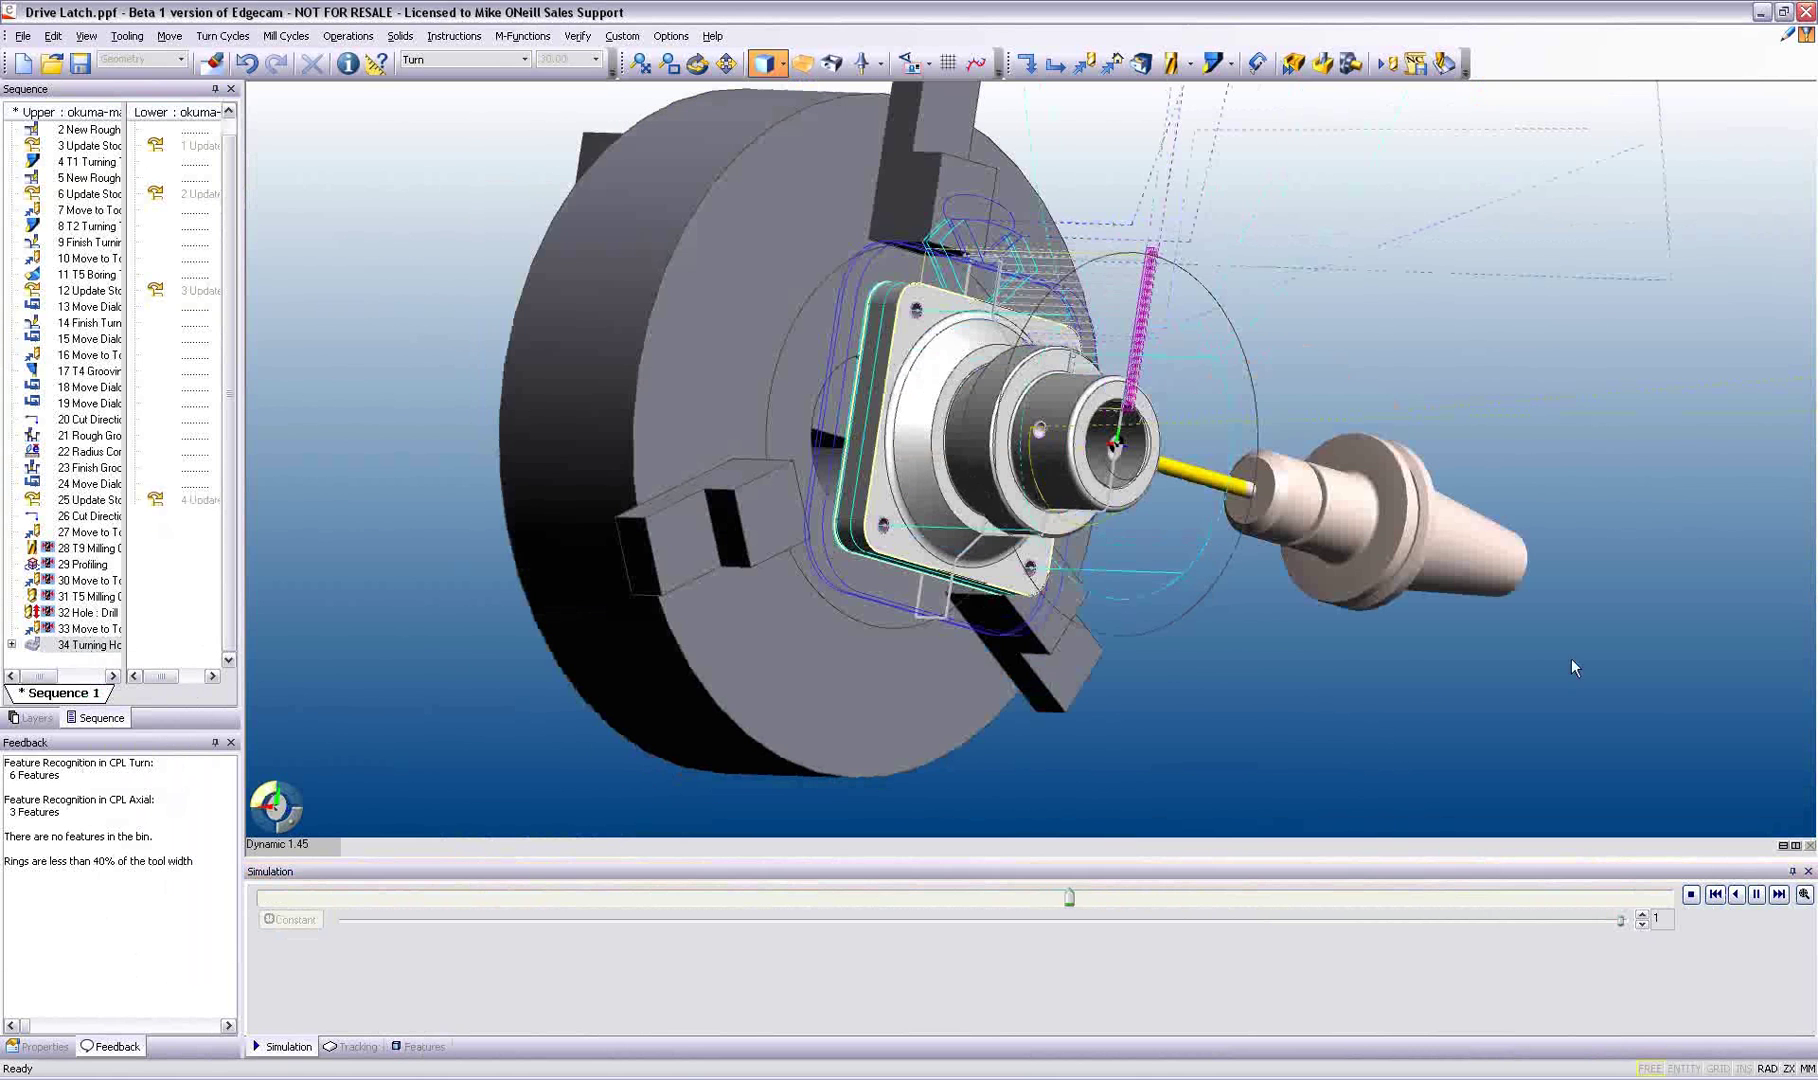
click(1641, 914)
click(1641, 914)
click(1641, 914)
click(1641, 914)
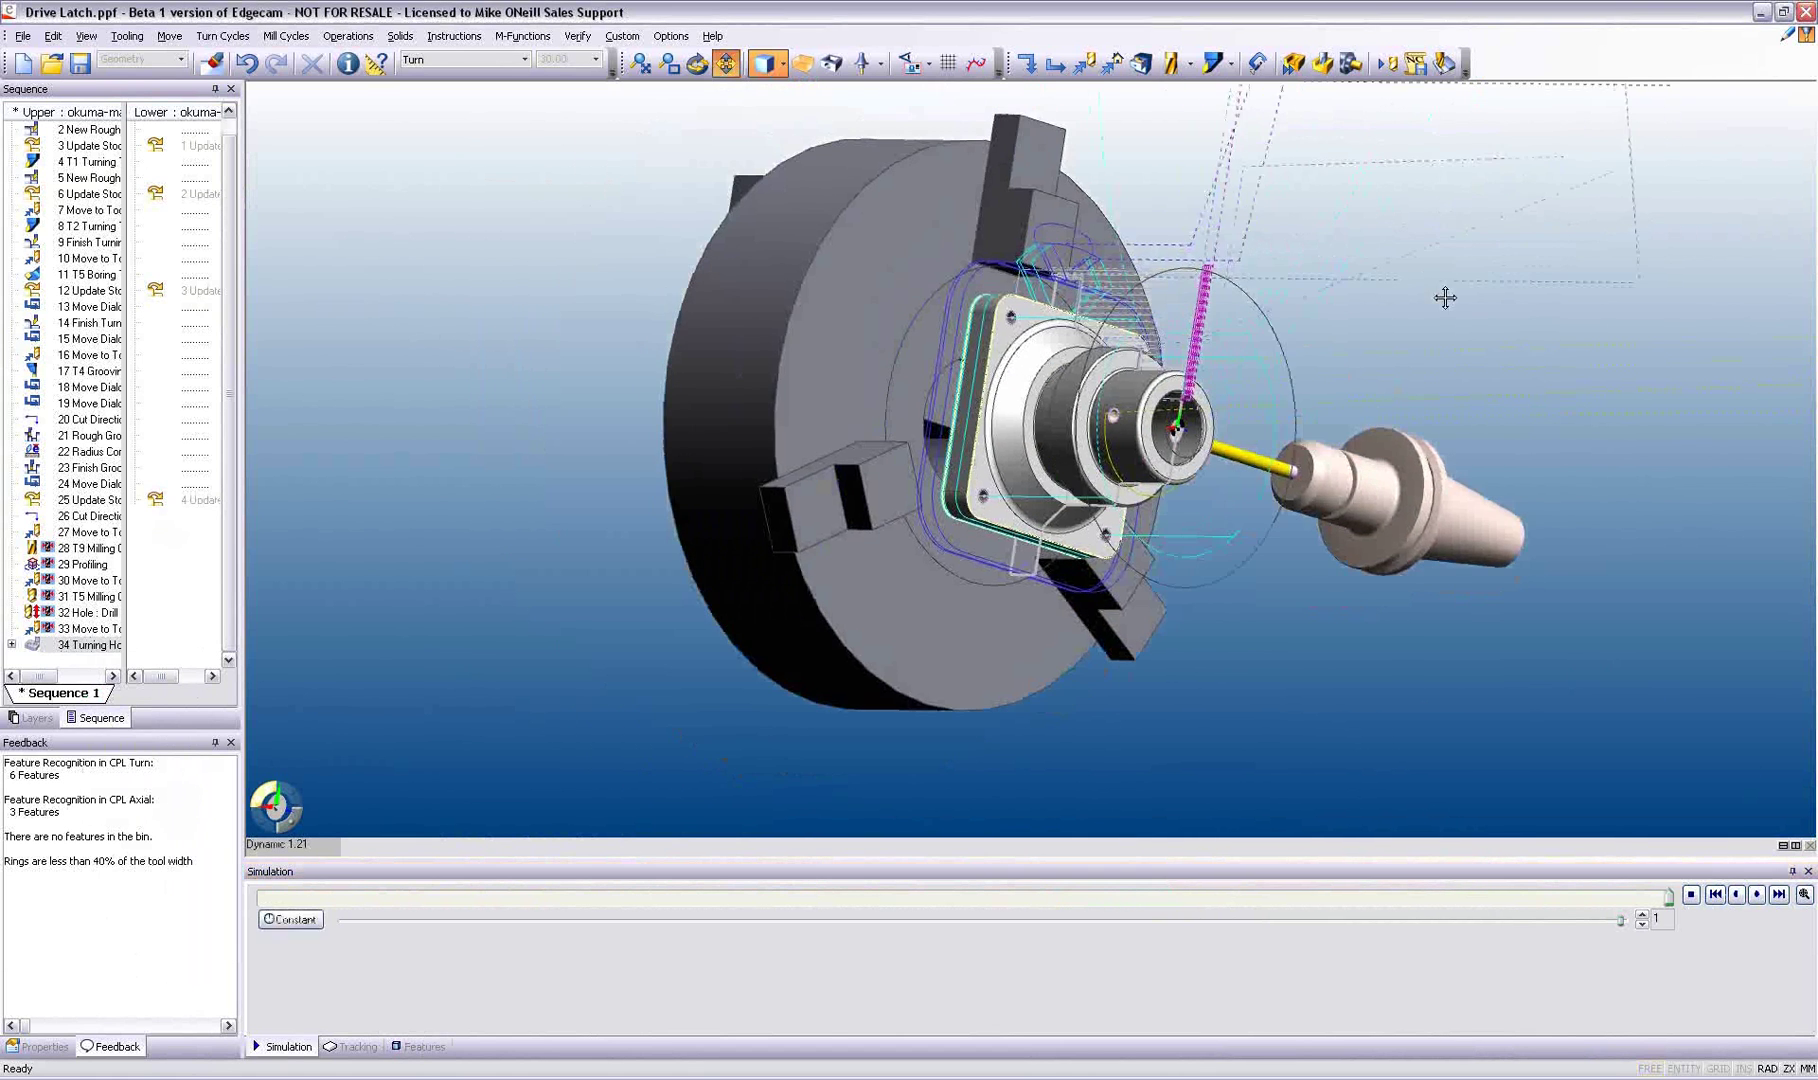
Step: Generate the CNC code for the Drive Latch sequence, look through the rough turning blocks, and close the code editor
middle_drag(1445, 298, 1409, 339)
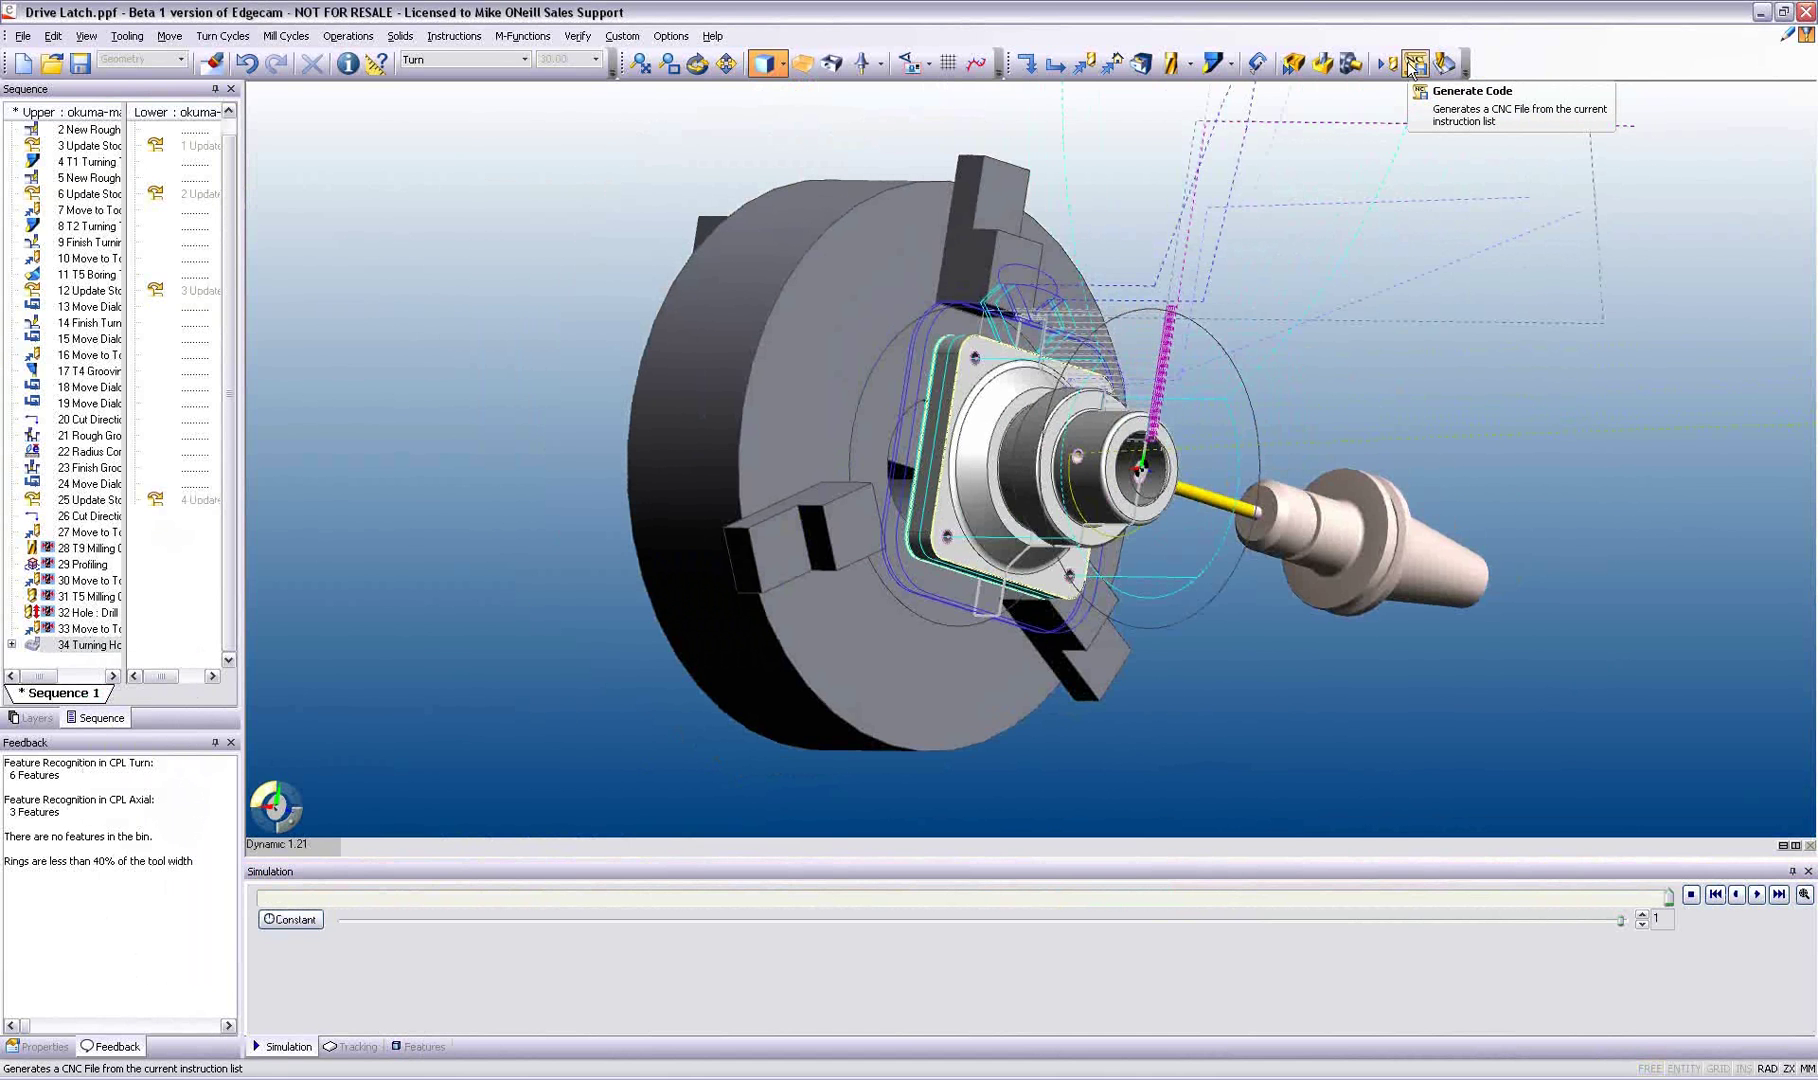
click(1413, 64)
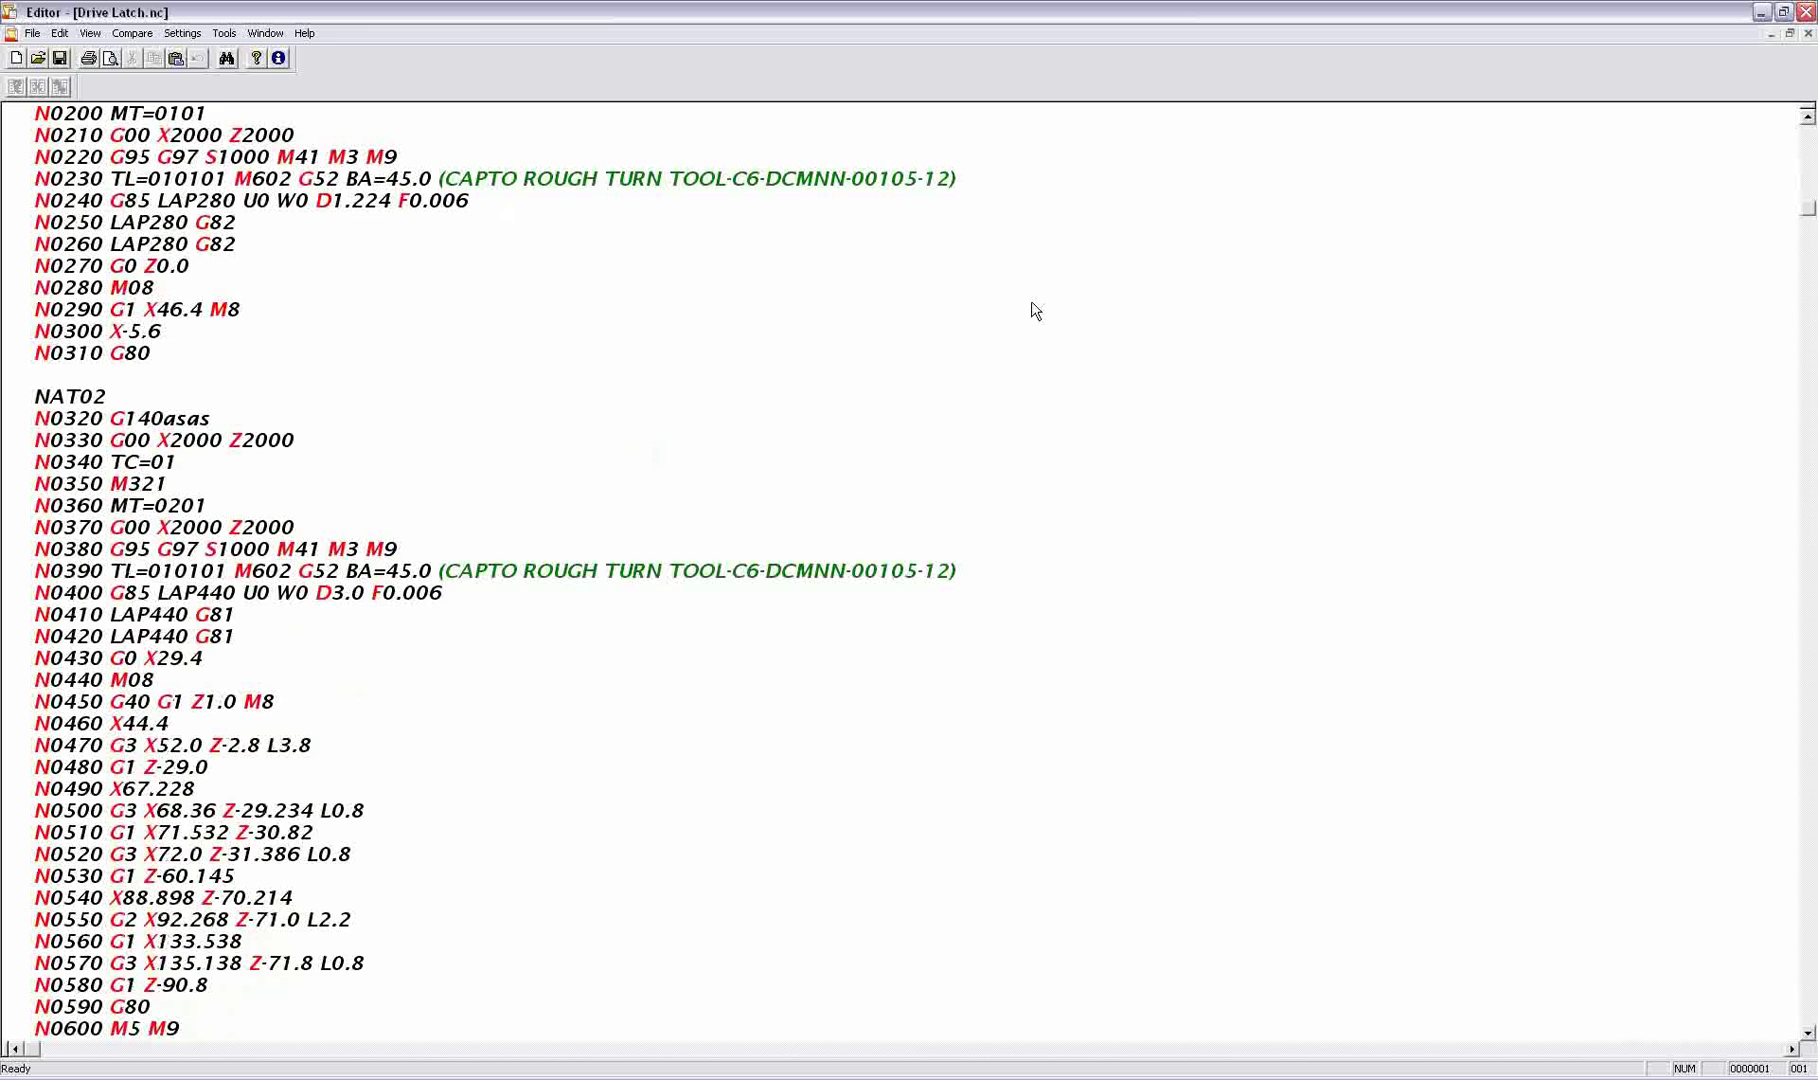
scroll(1033, 305, down, 2)
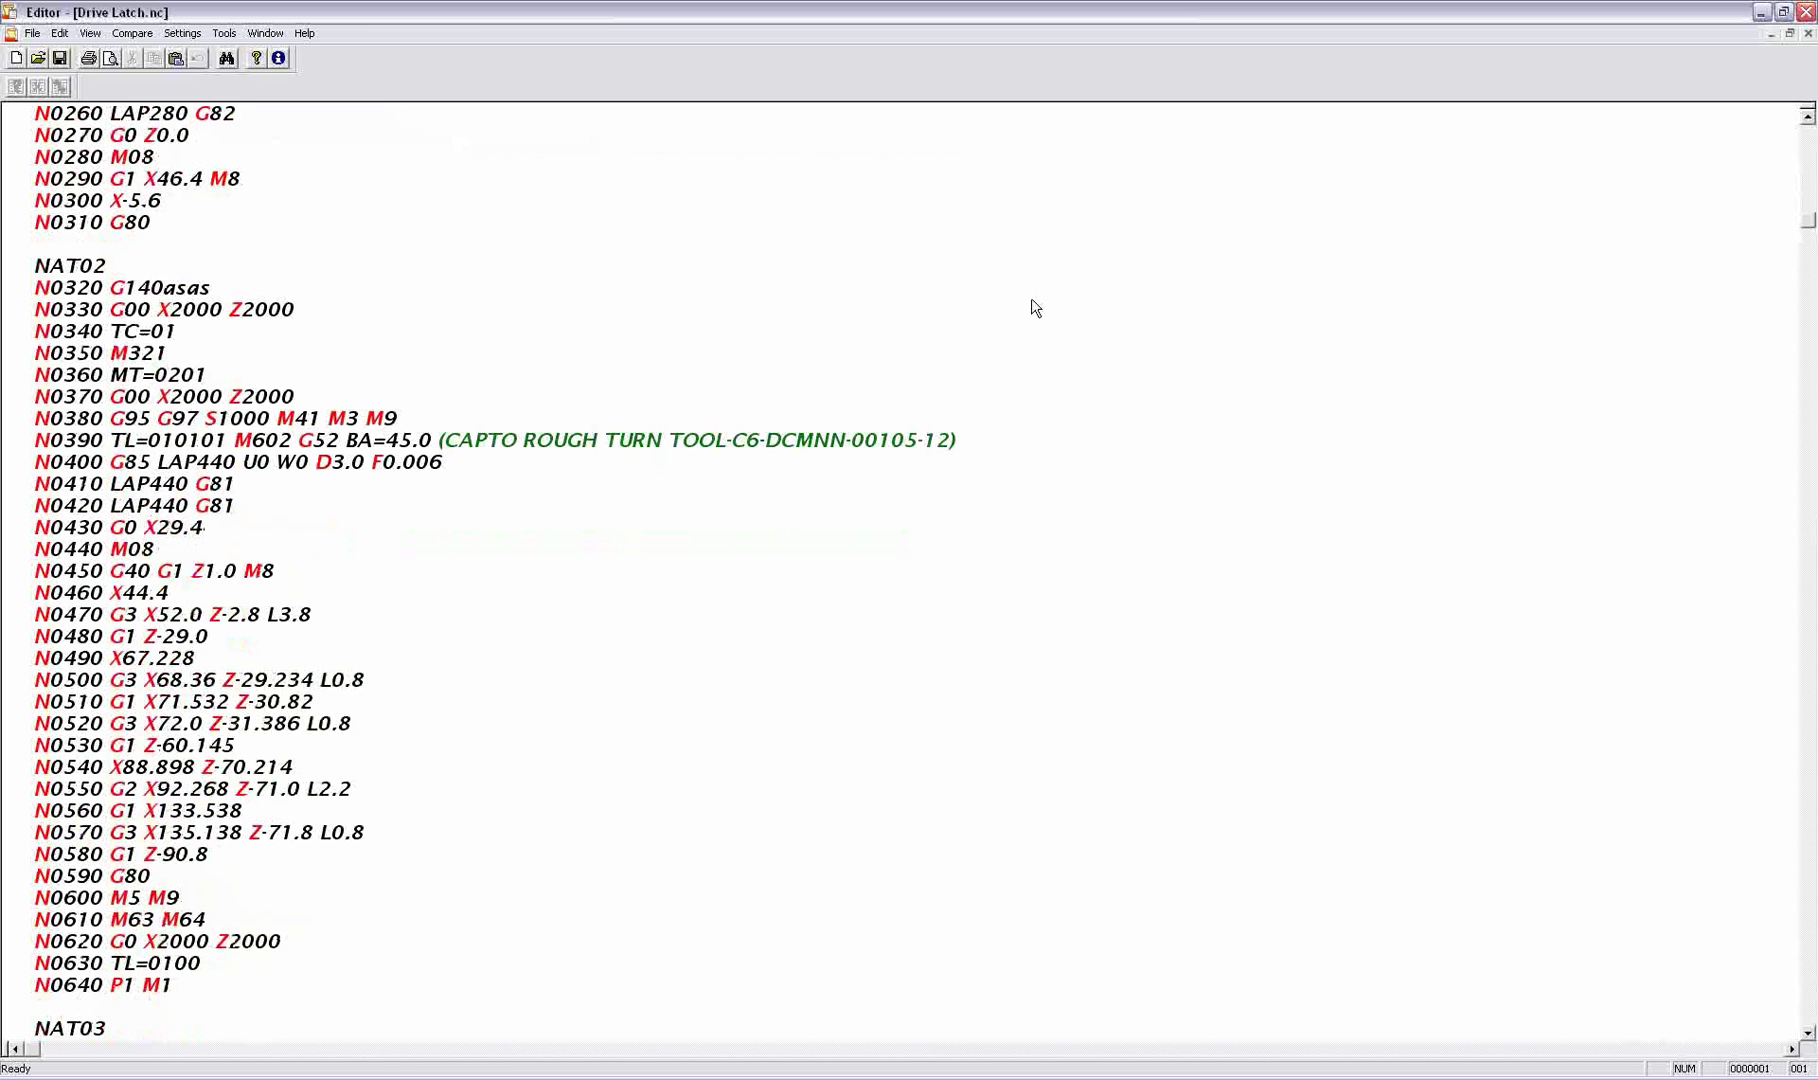
scroll(1031, 298, down, 3)
scroll(1032, 299, down, 1)
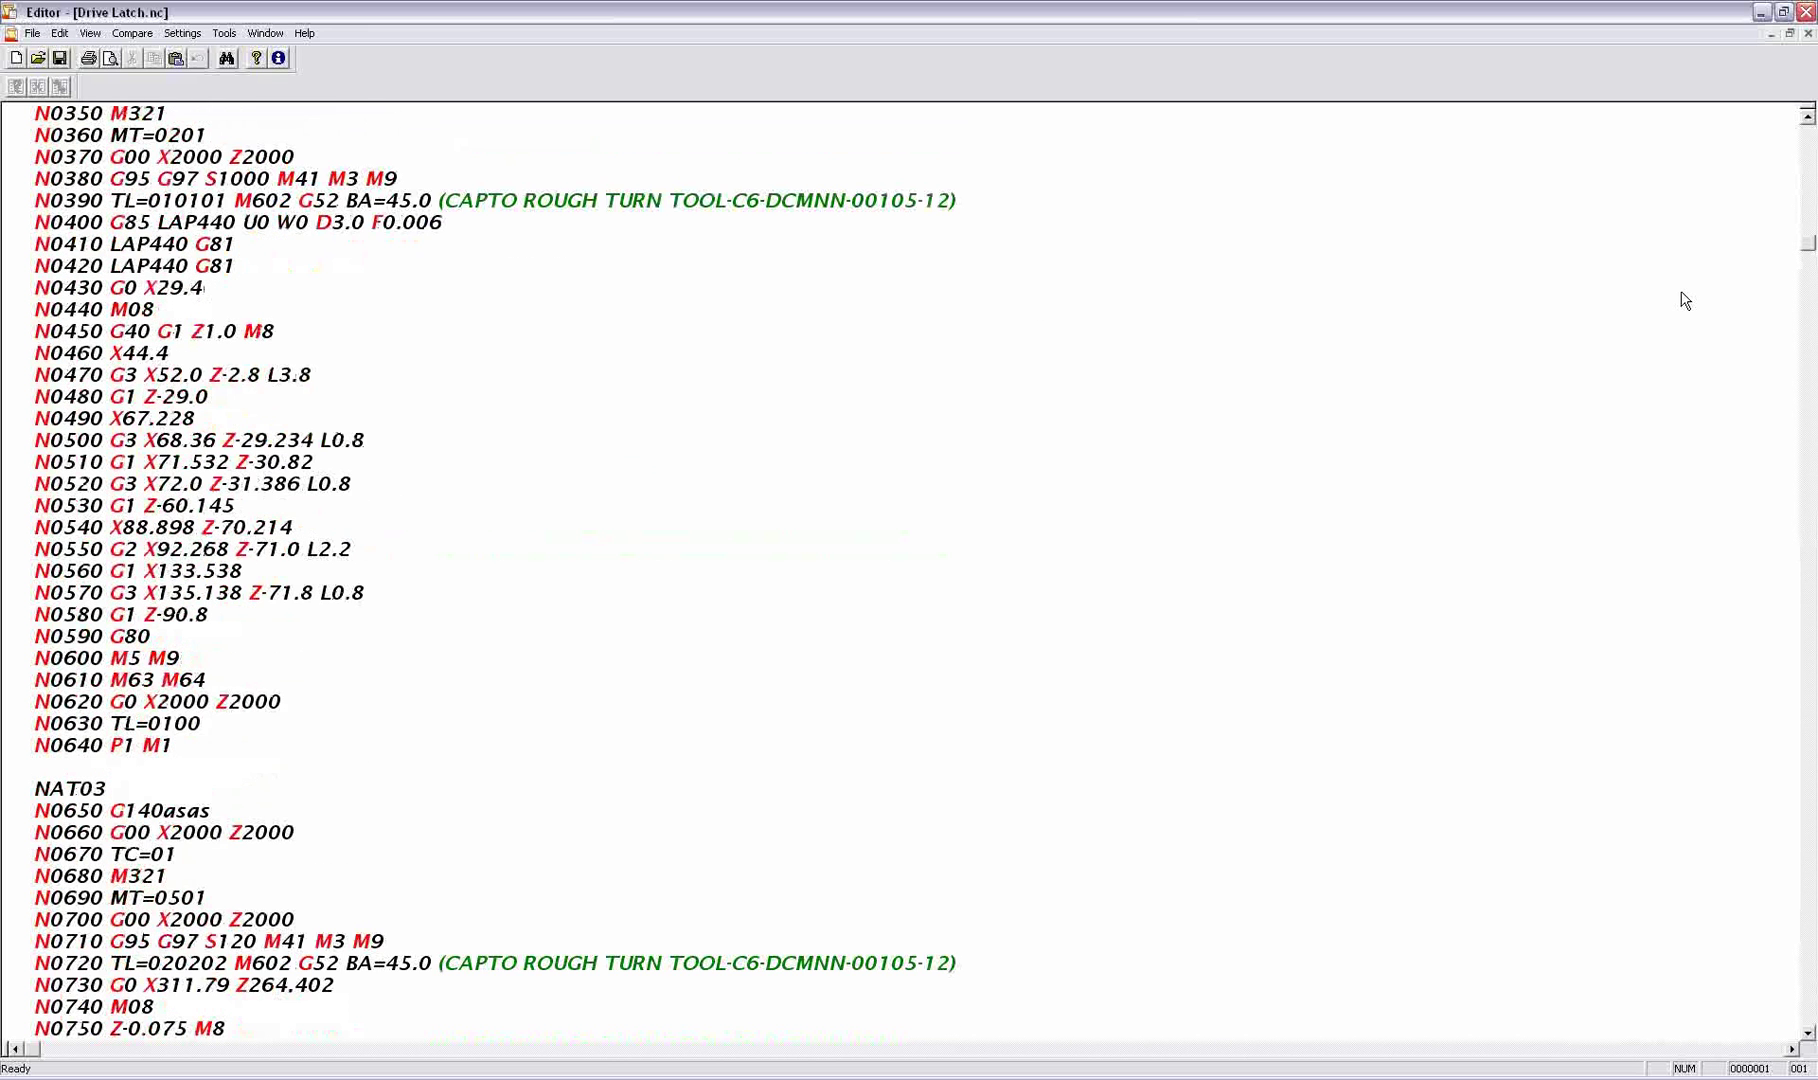
click(1808, 12)
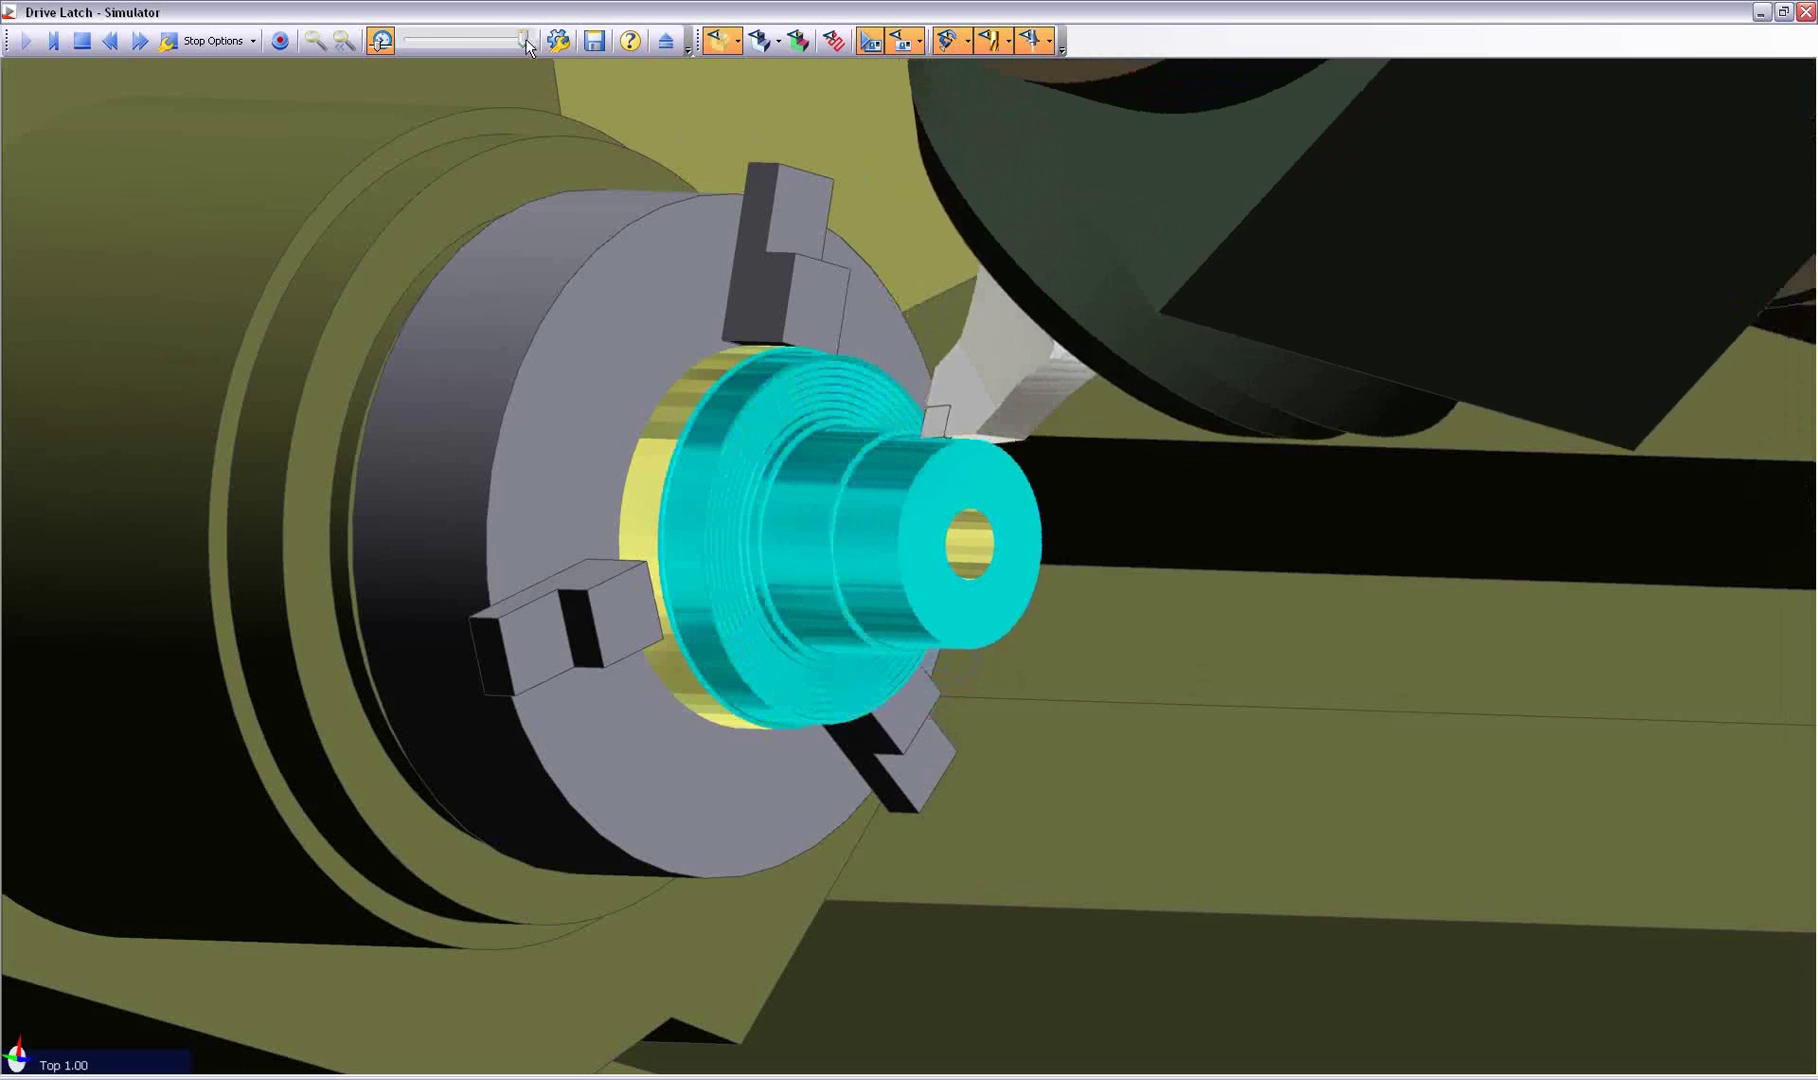
Step: Slow the machine simulation and cut the stock away in section to watch the turning passes up close
drag(527, 42, 429, 43)
right_click(706, 257)
click(743, 333)
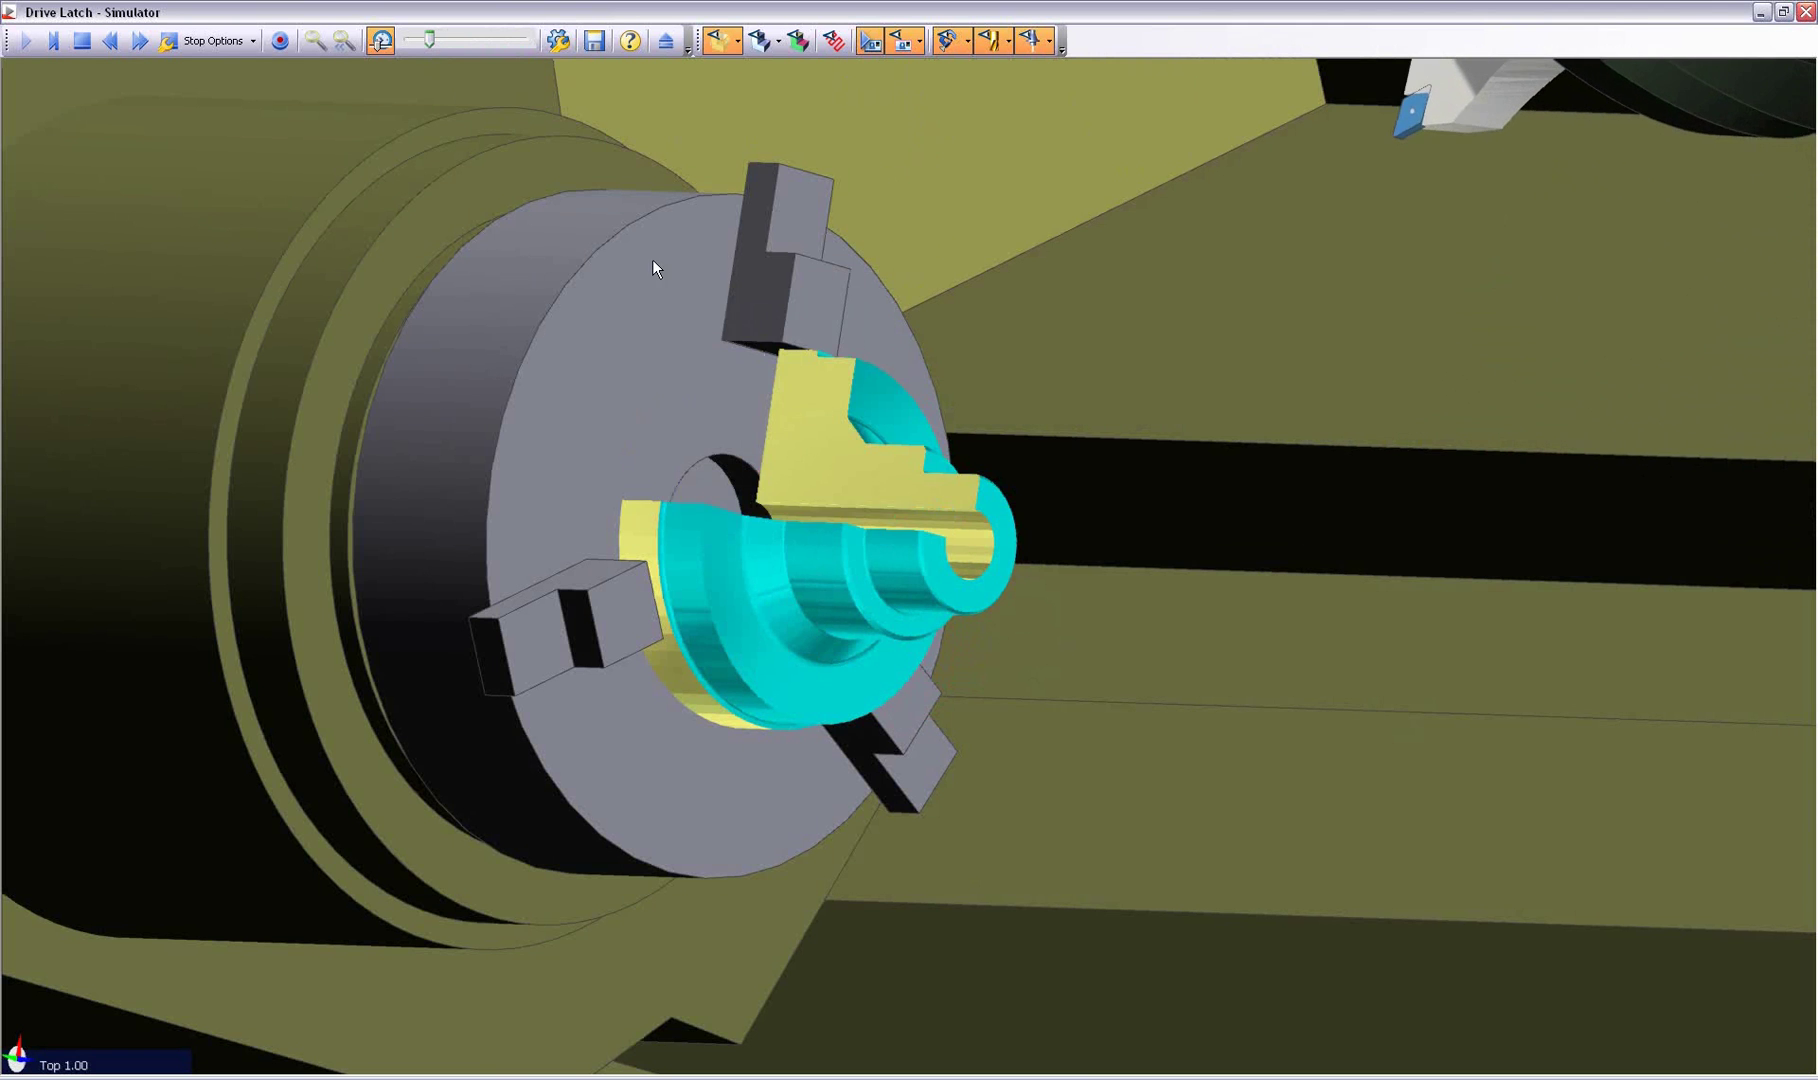
middle_drag(652, 258, 608, 196)
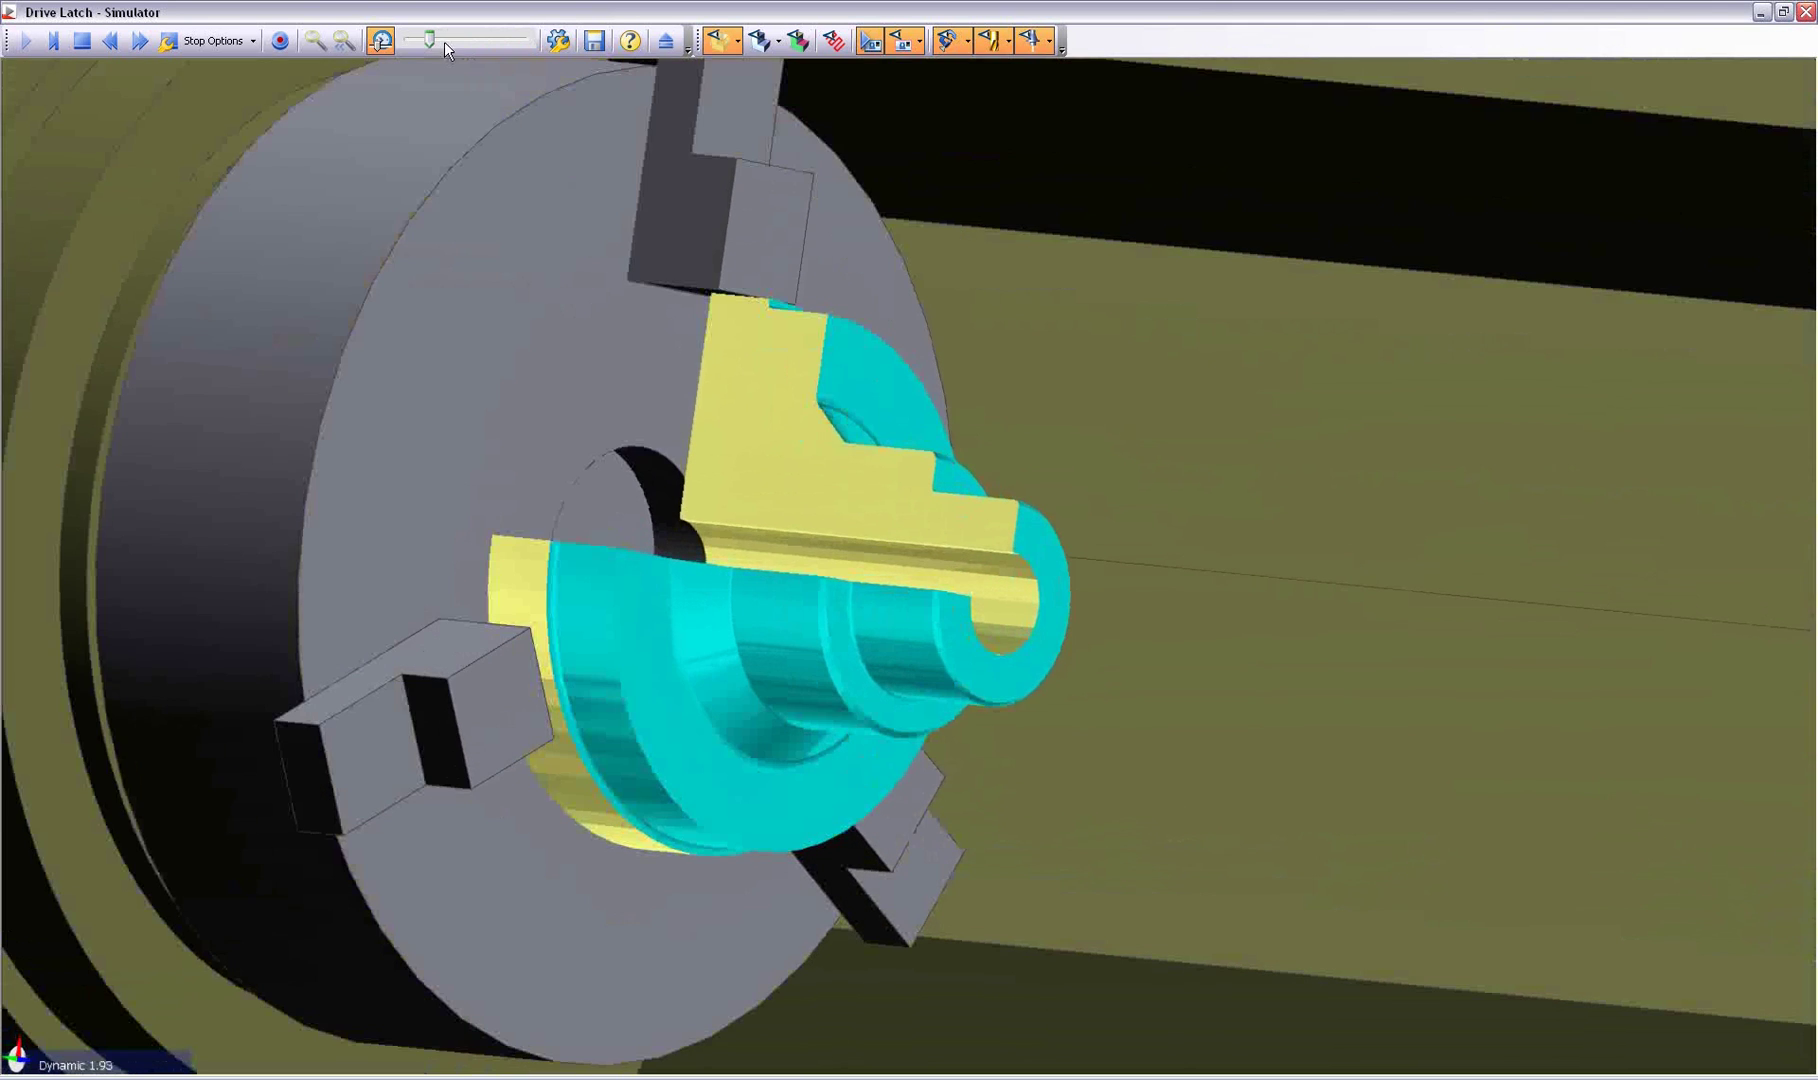
drag(464, 43, 473, 47)
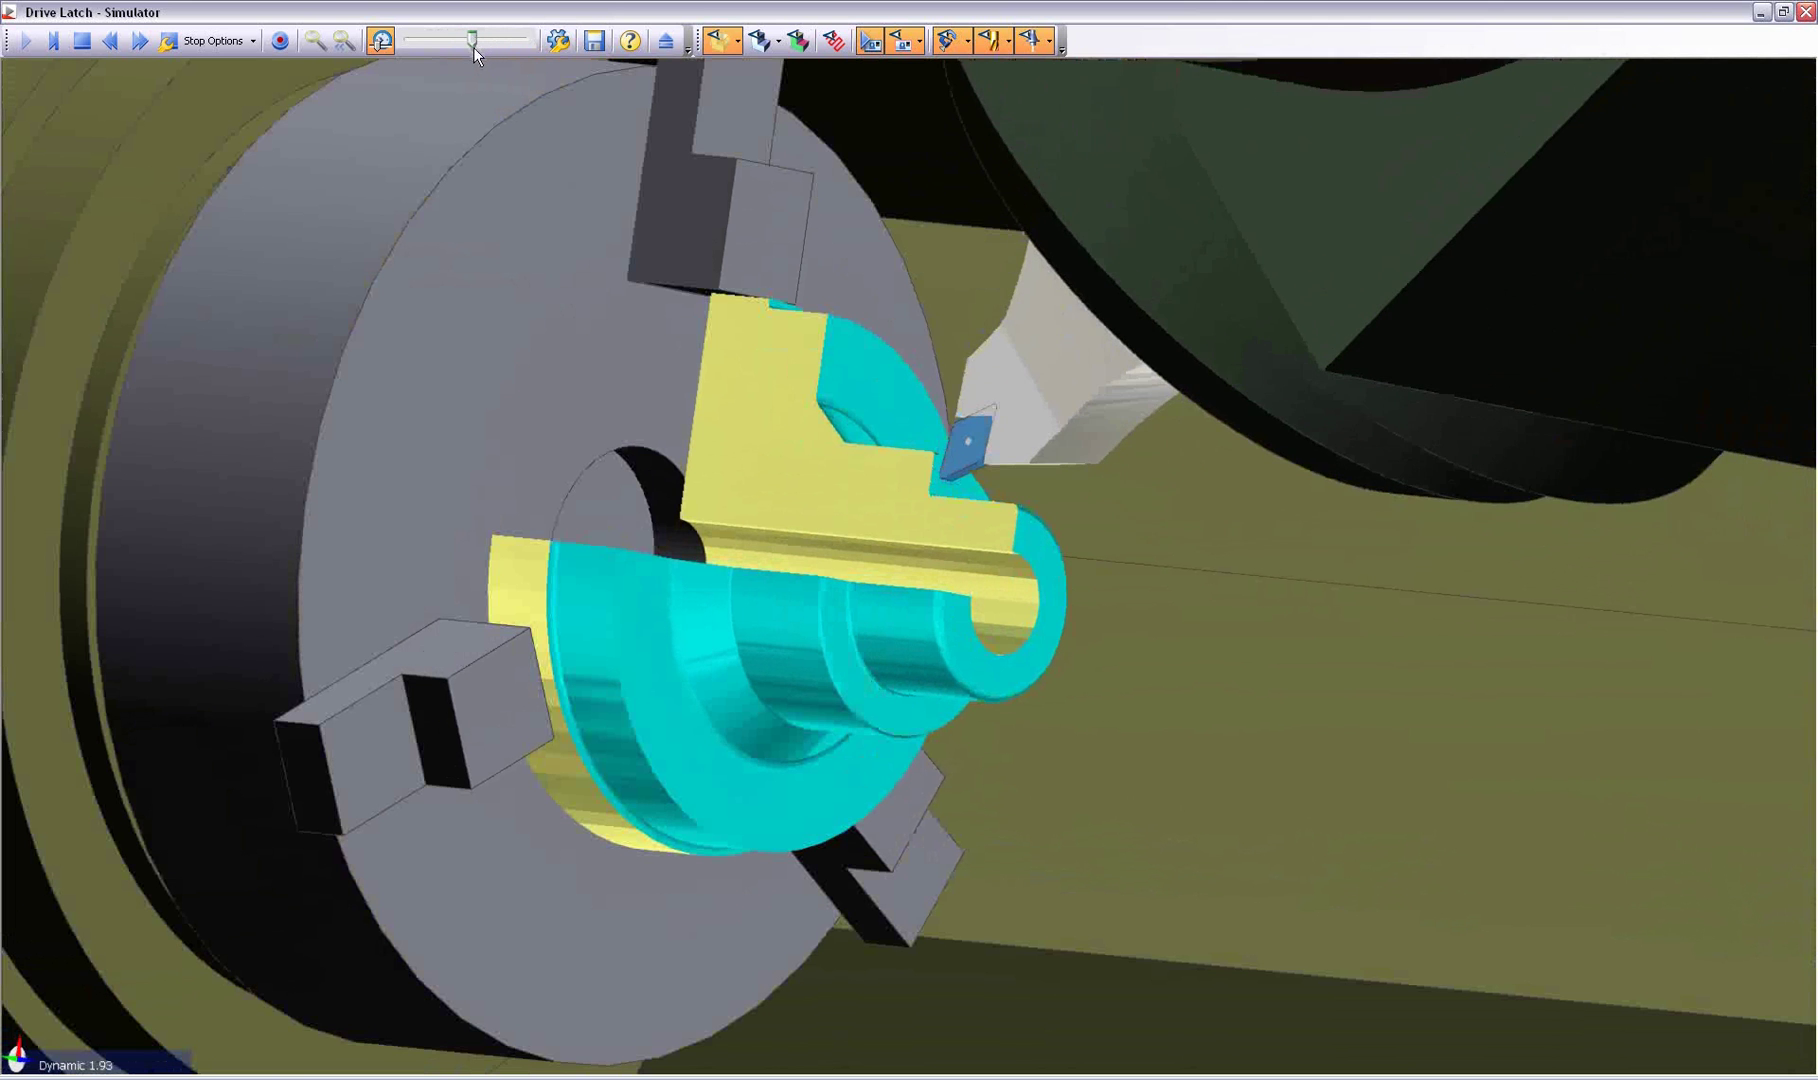
drag(473, 47, 374, 53)
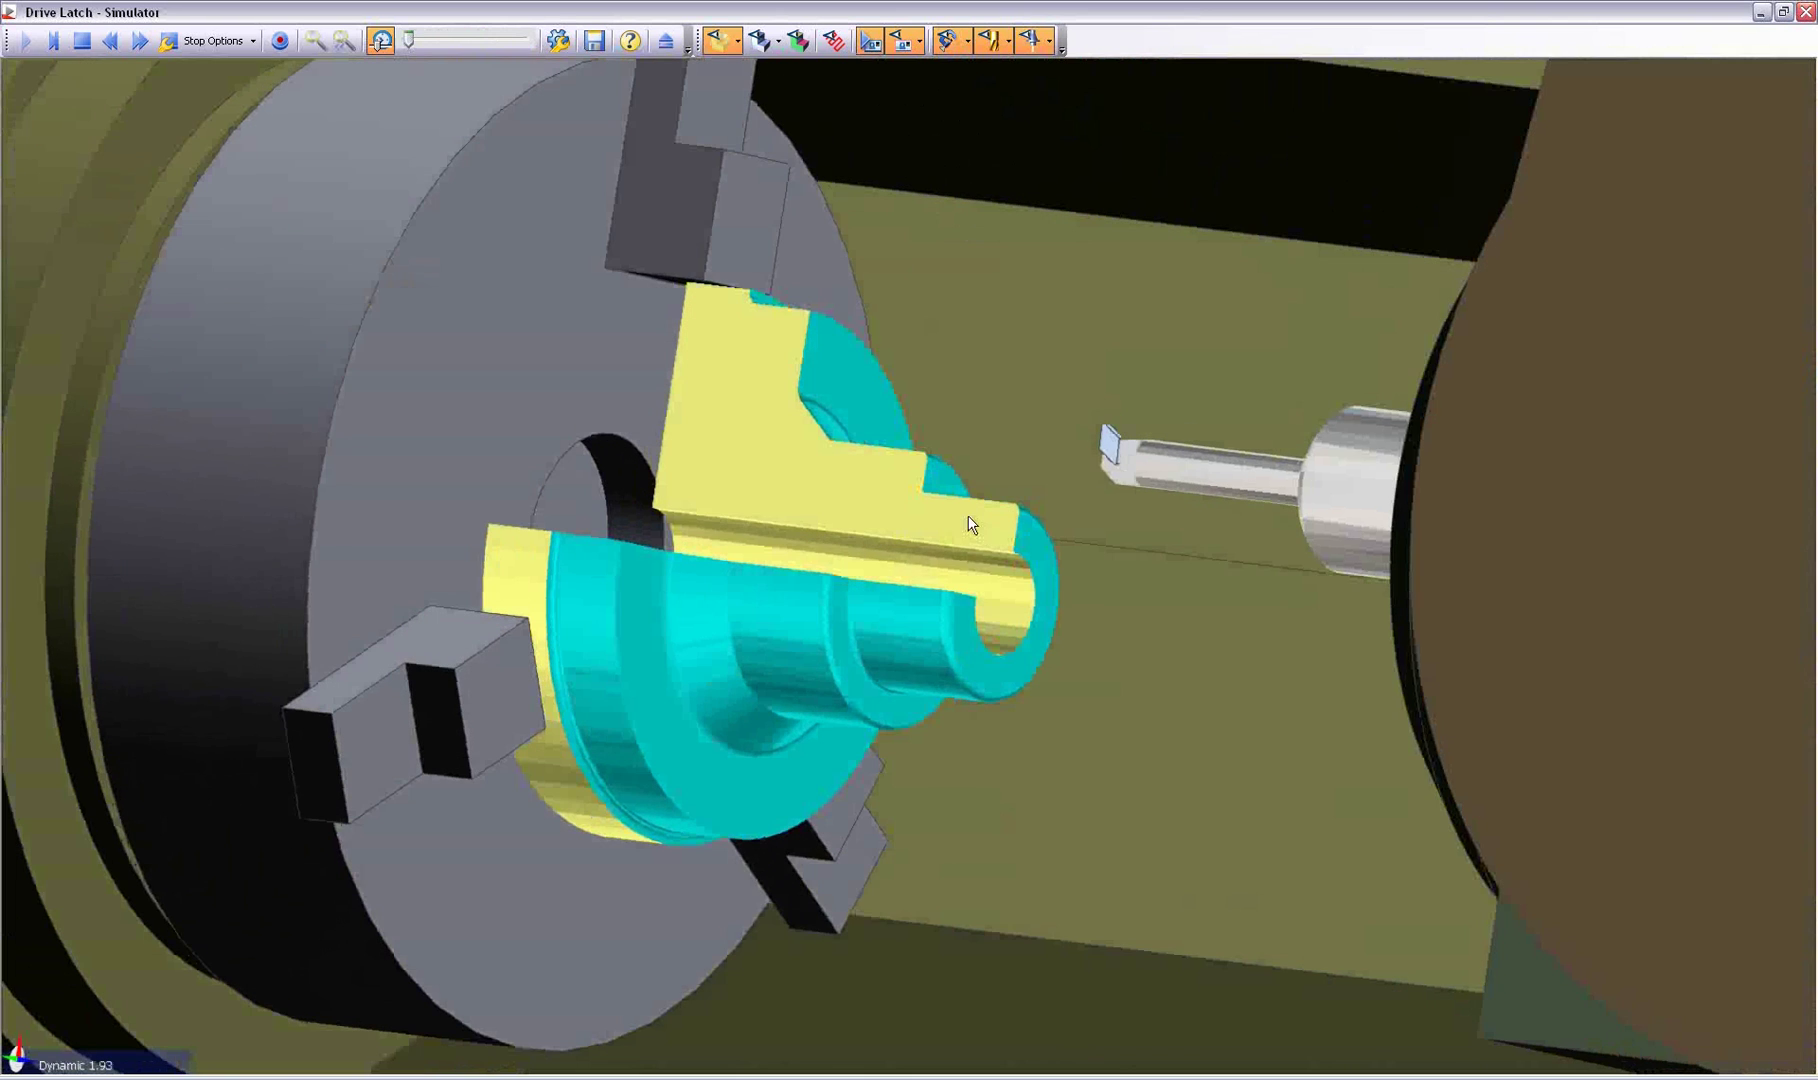
Step: Follow the boring bar through the sectioned front bore, speeding the simulation up slightly once the cut is under way
scroll(970, 525, up, 3)
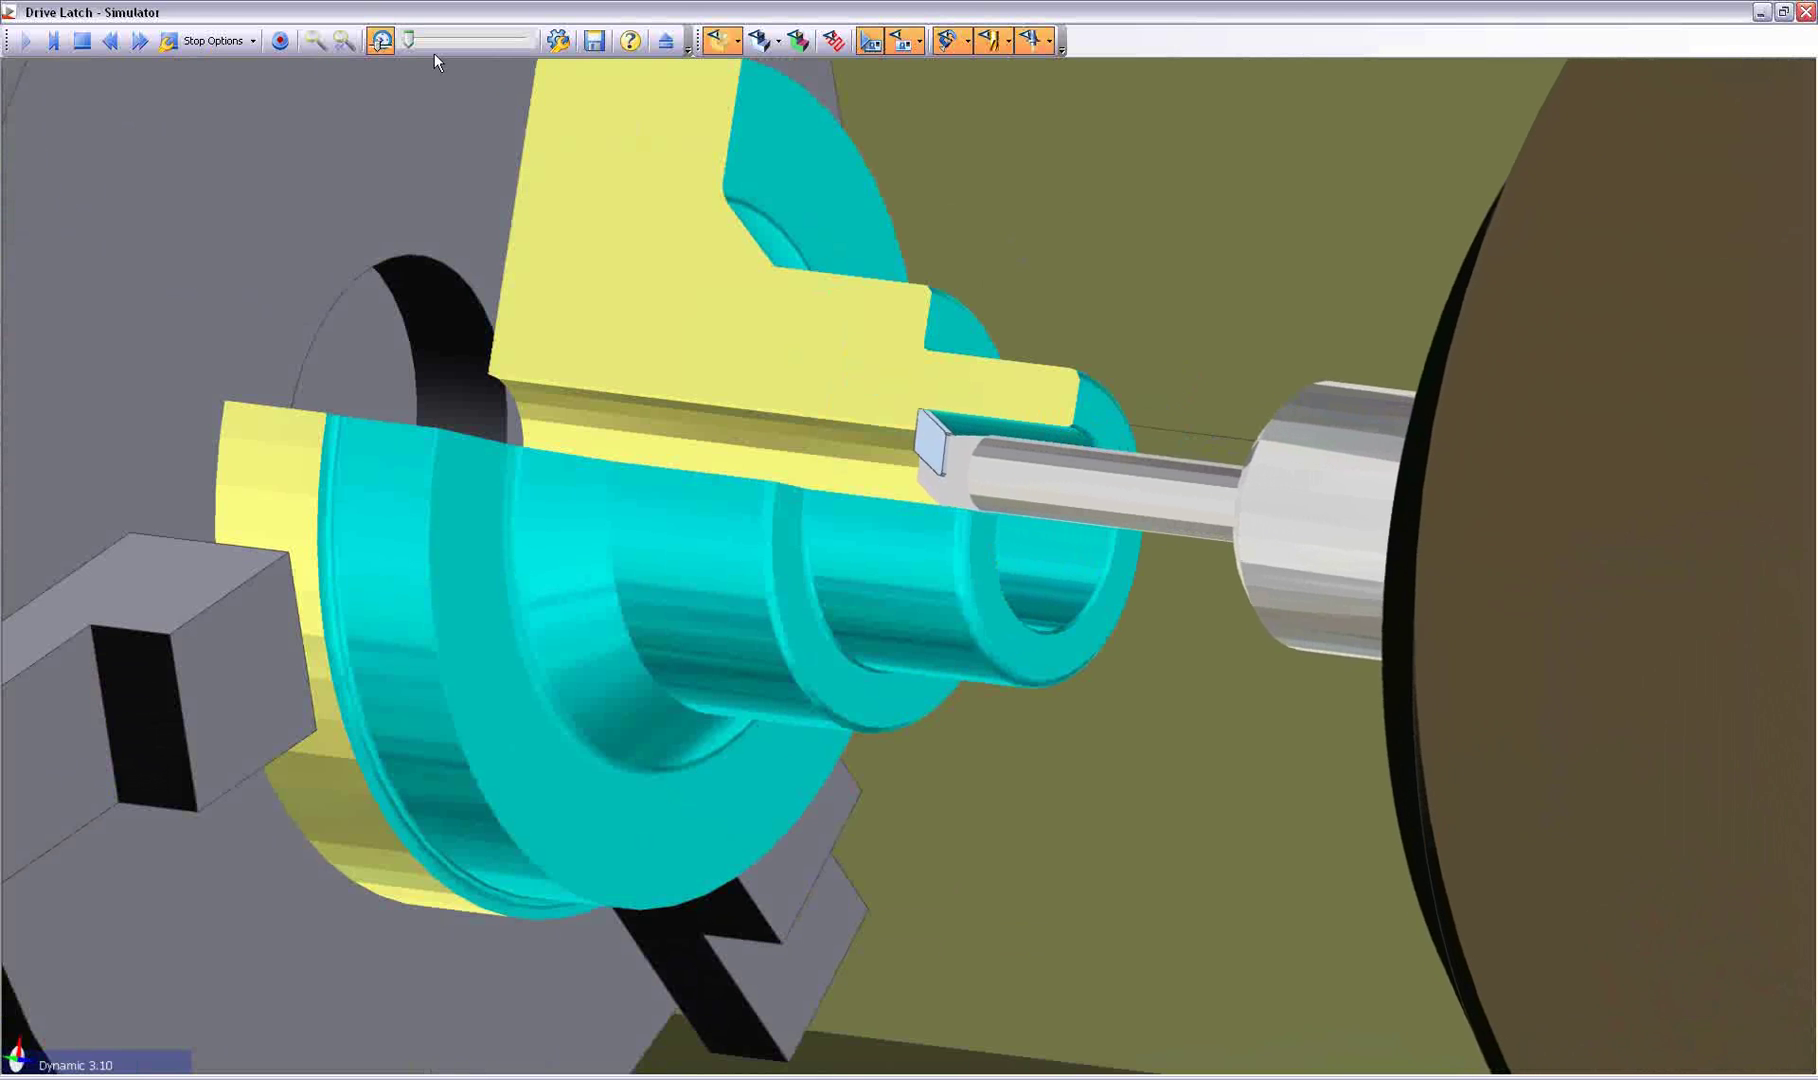
drag(413, 41, 440, 41)
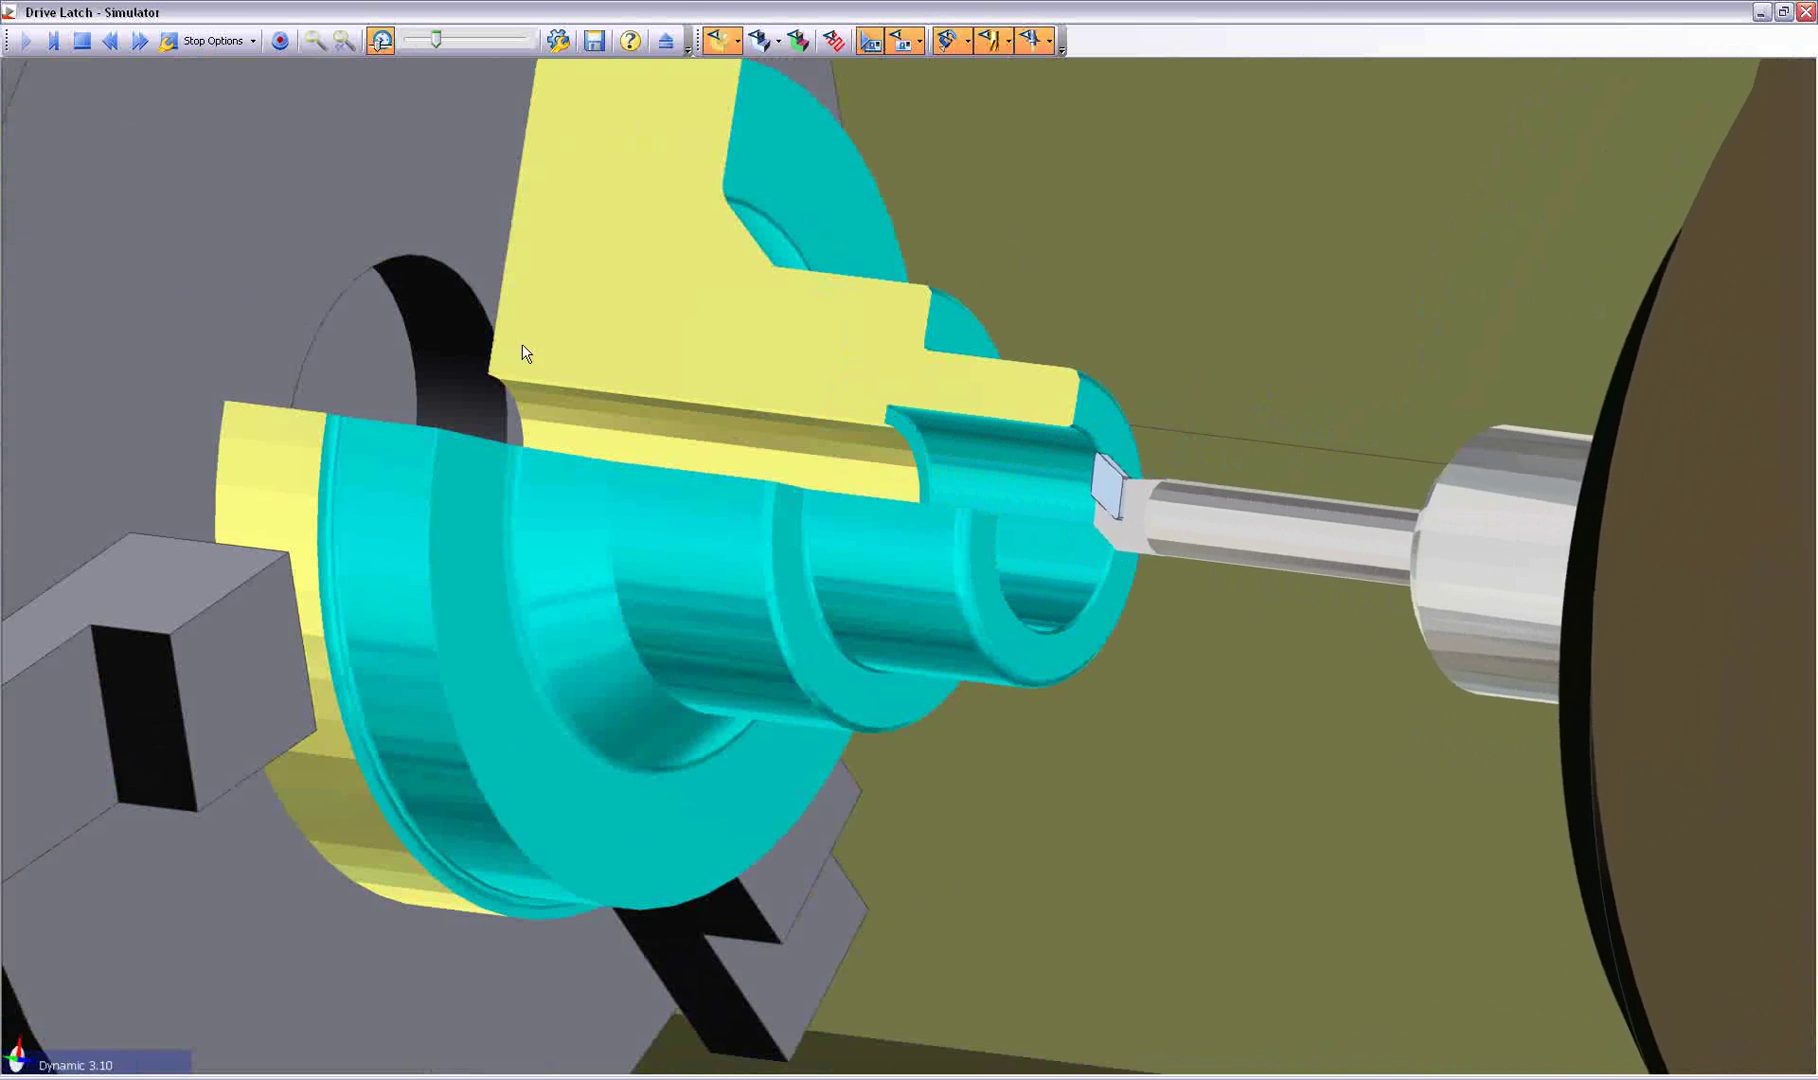
scroll(528, 392, down, 2)
scroll(528, 392, down, 2)
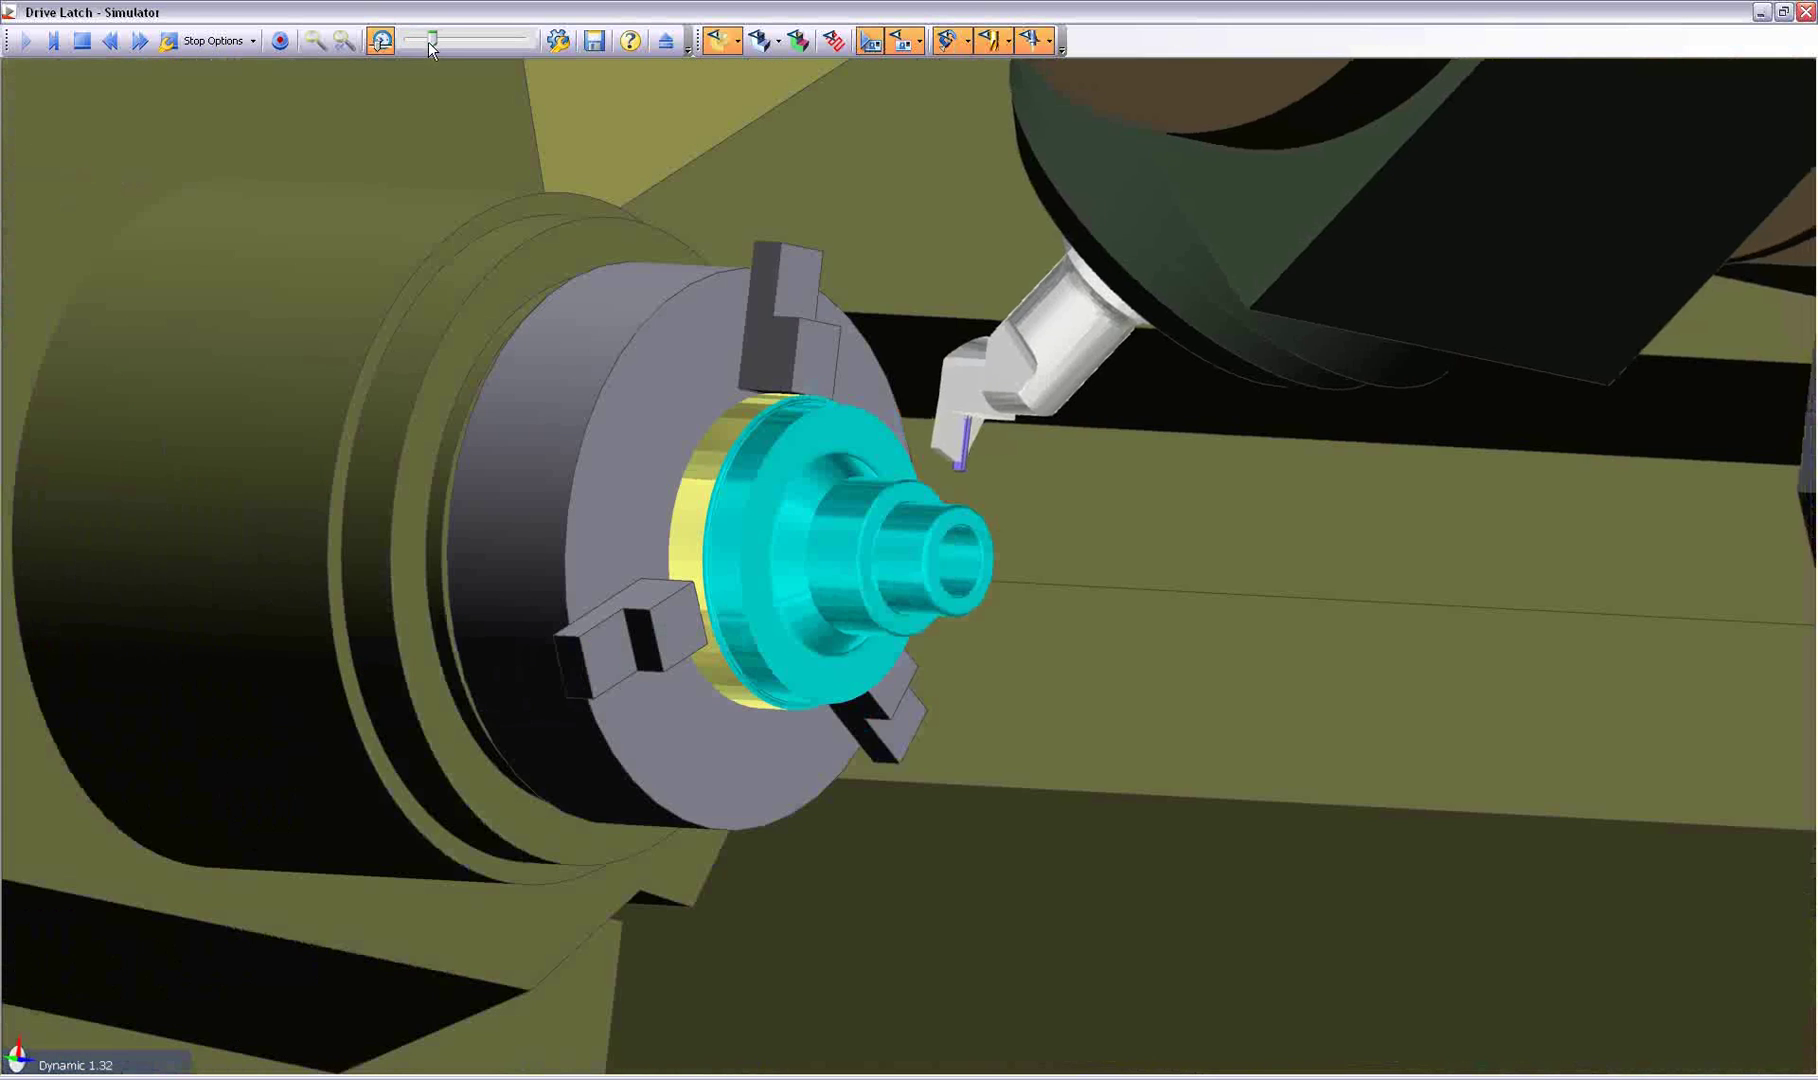
Step: Examine the groove turning behind the front collar from the side, adjusting the simulation speed during the cut
middle_drag(490, 497, 672, 509)
scroll(669, 505, up, 2)
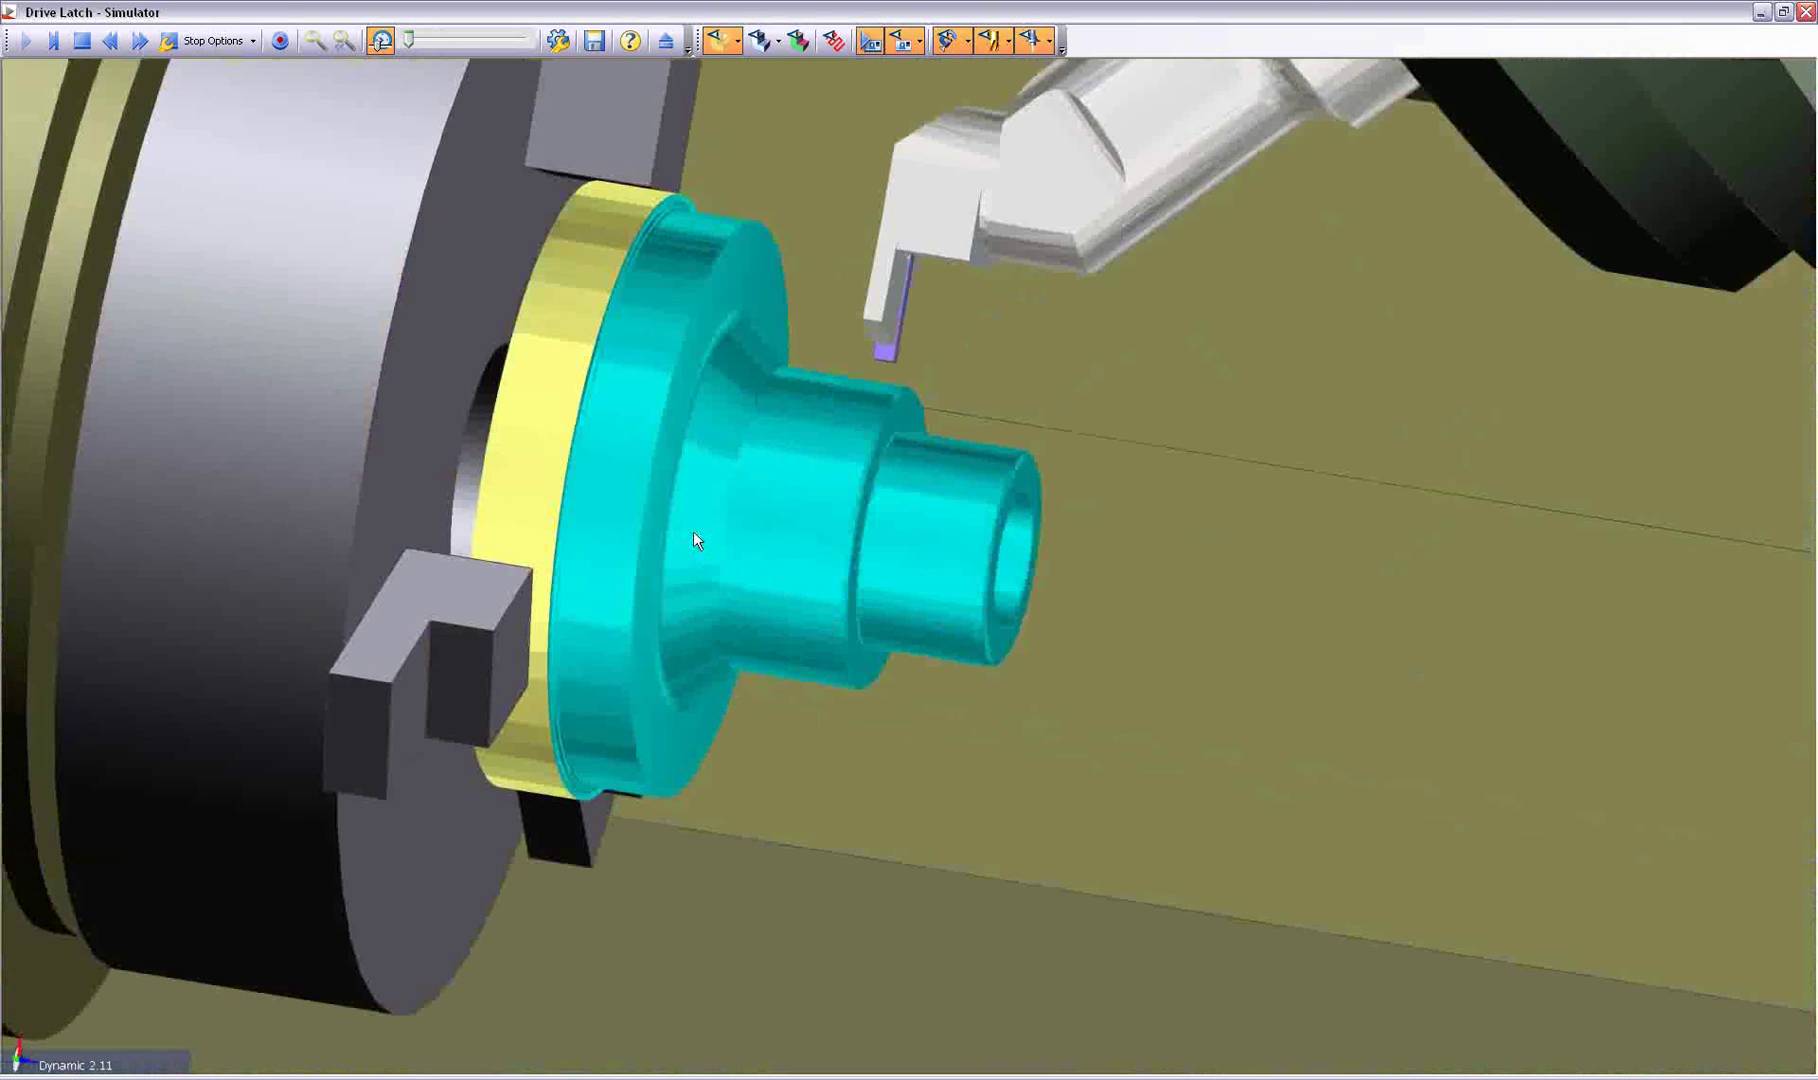
scroll(693, 531, up, 2)
drag(410, 40, 465, 42)
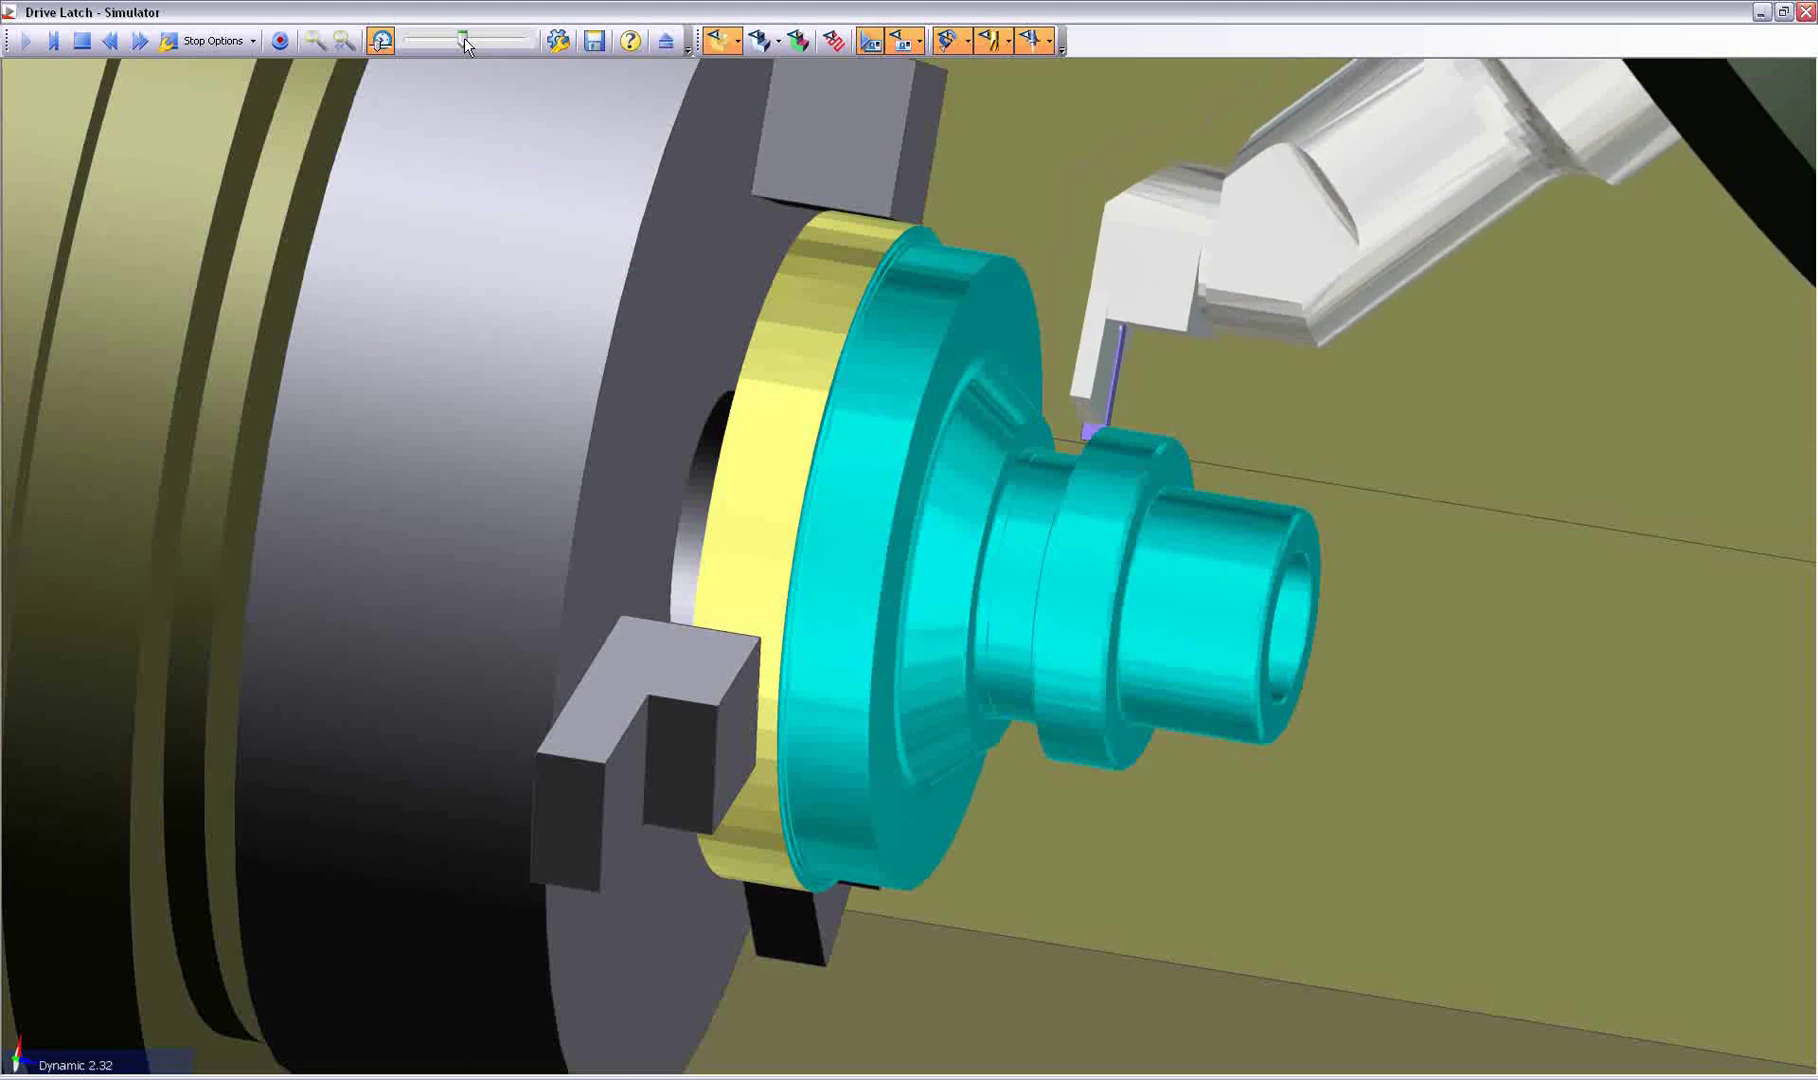
mouse_move(464, 39)
mouse_down()
mouse_move(446, 39)
mouse_move(467, 39)
mouse_up()
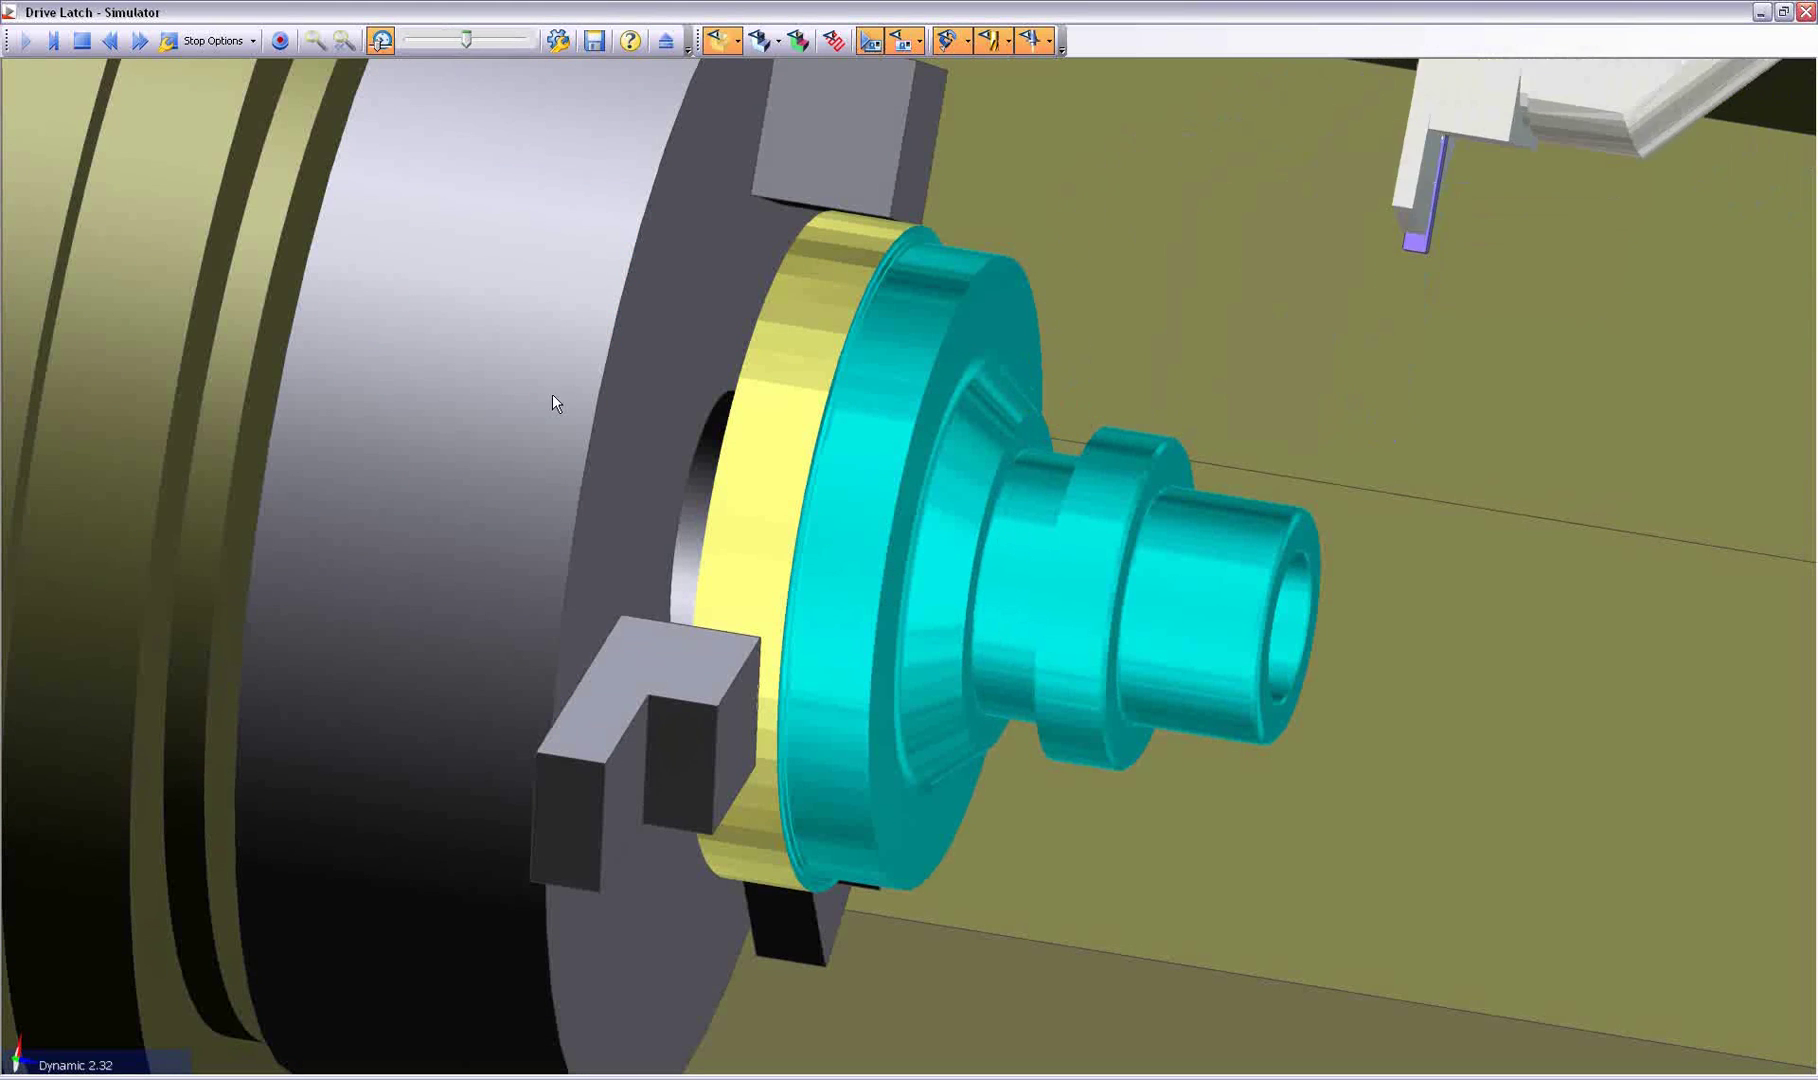
Step: Examine the end mill profiling the square flange, both close up and with the whole chuck in view
scroll(589, 506, down, 5)
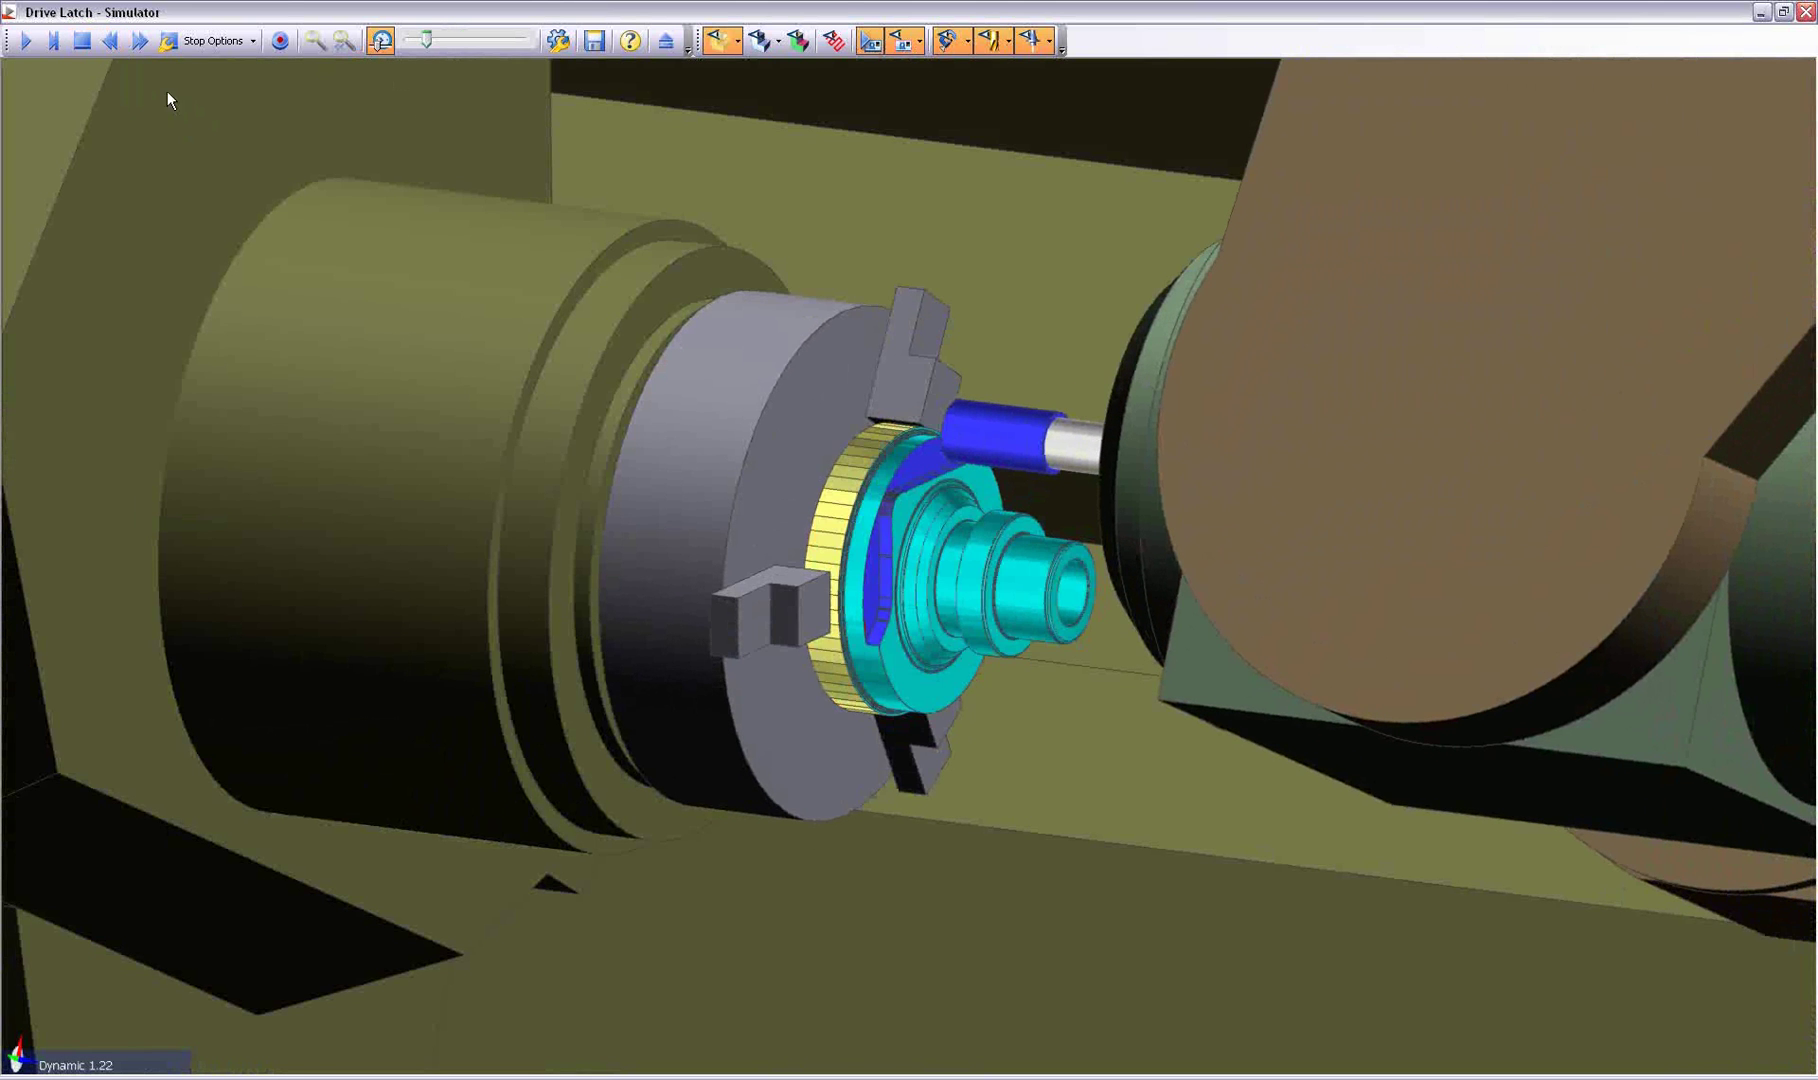
scroll(598, 706, up, 3)
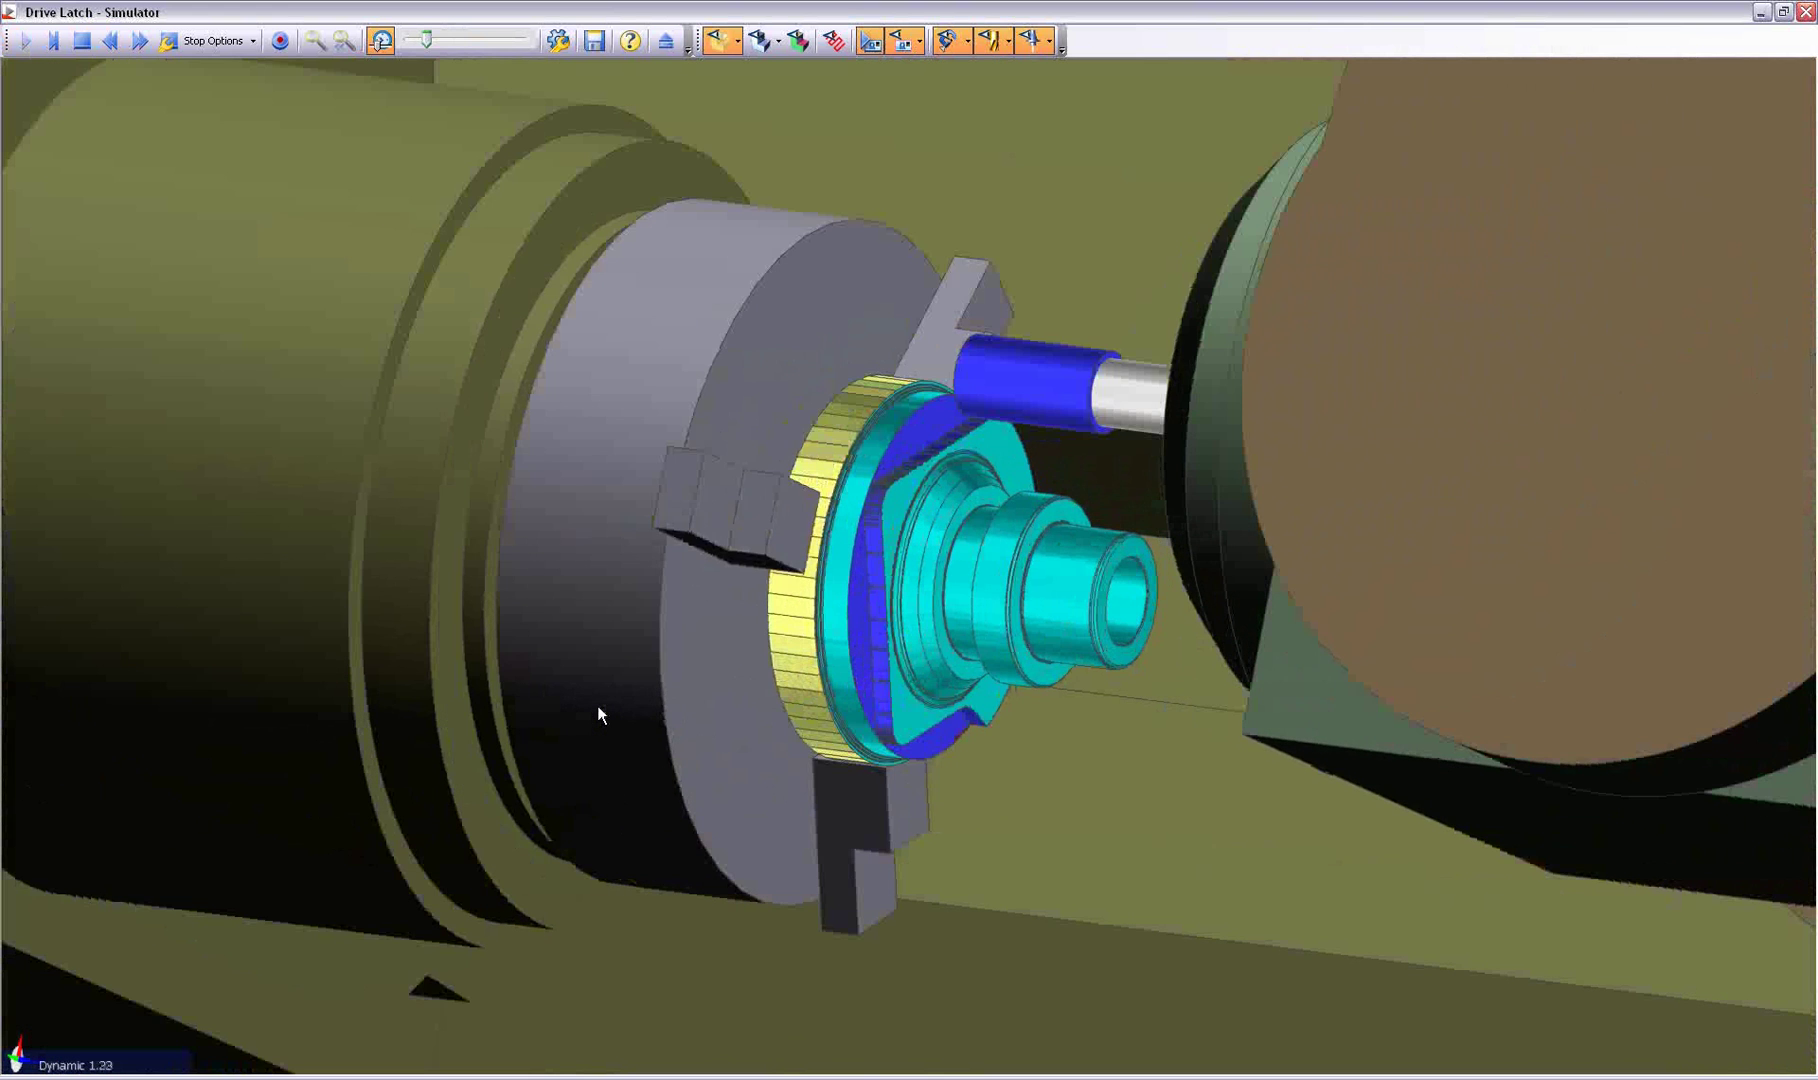
scroll(598, 708, up, 3)
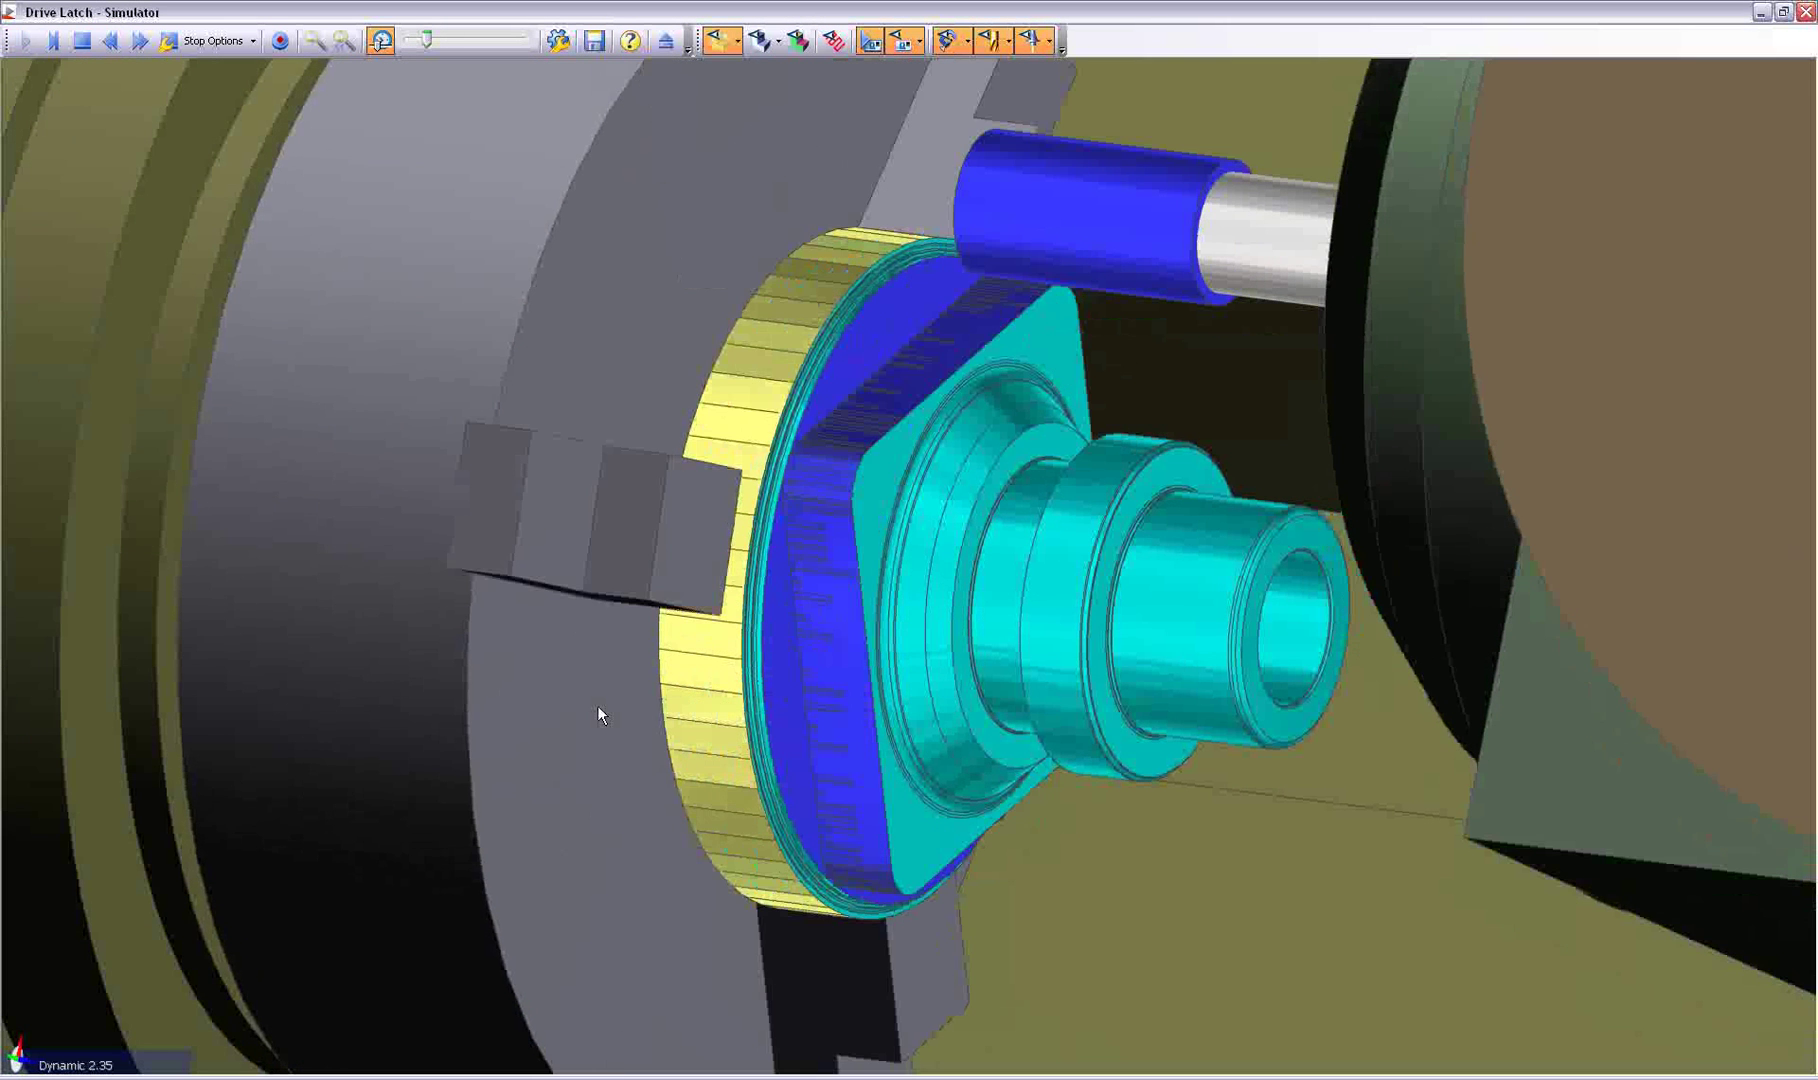
scroll(597, 704, down, 3)
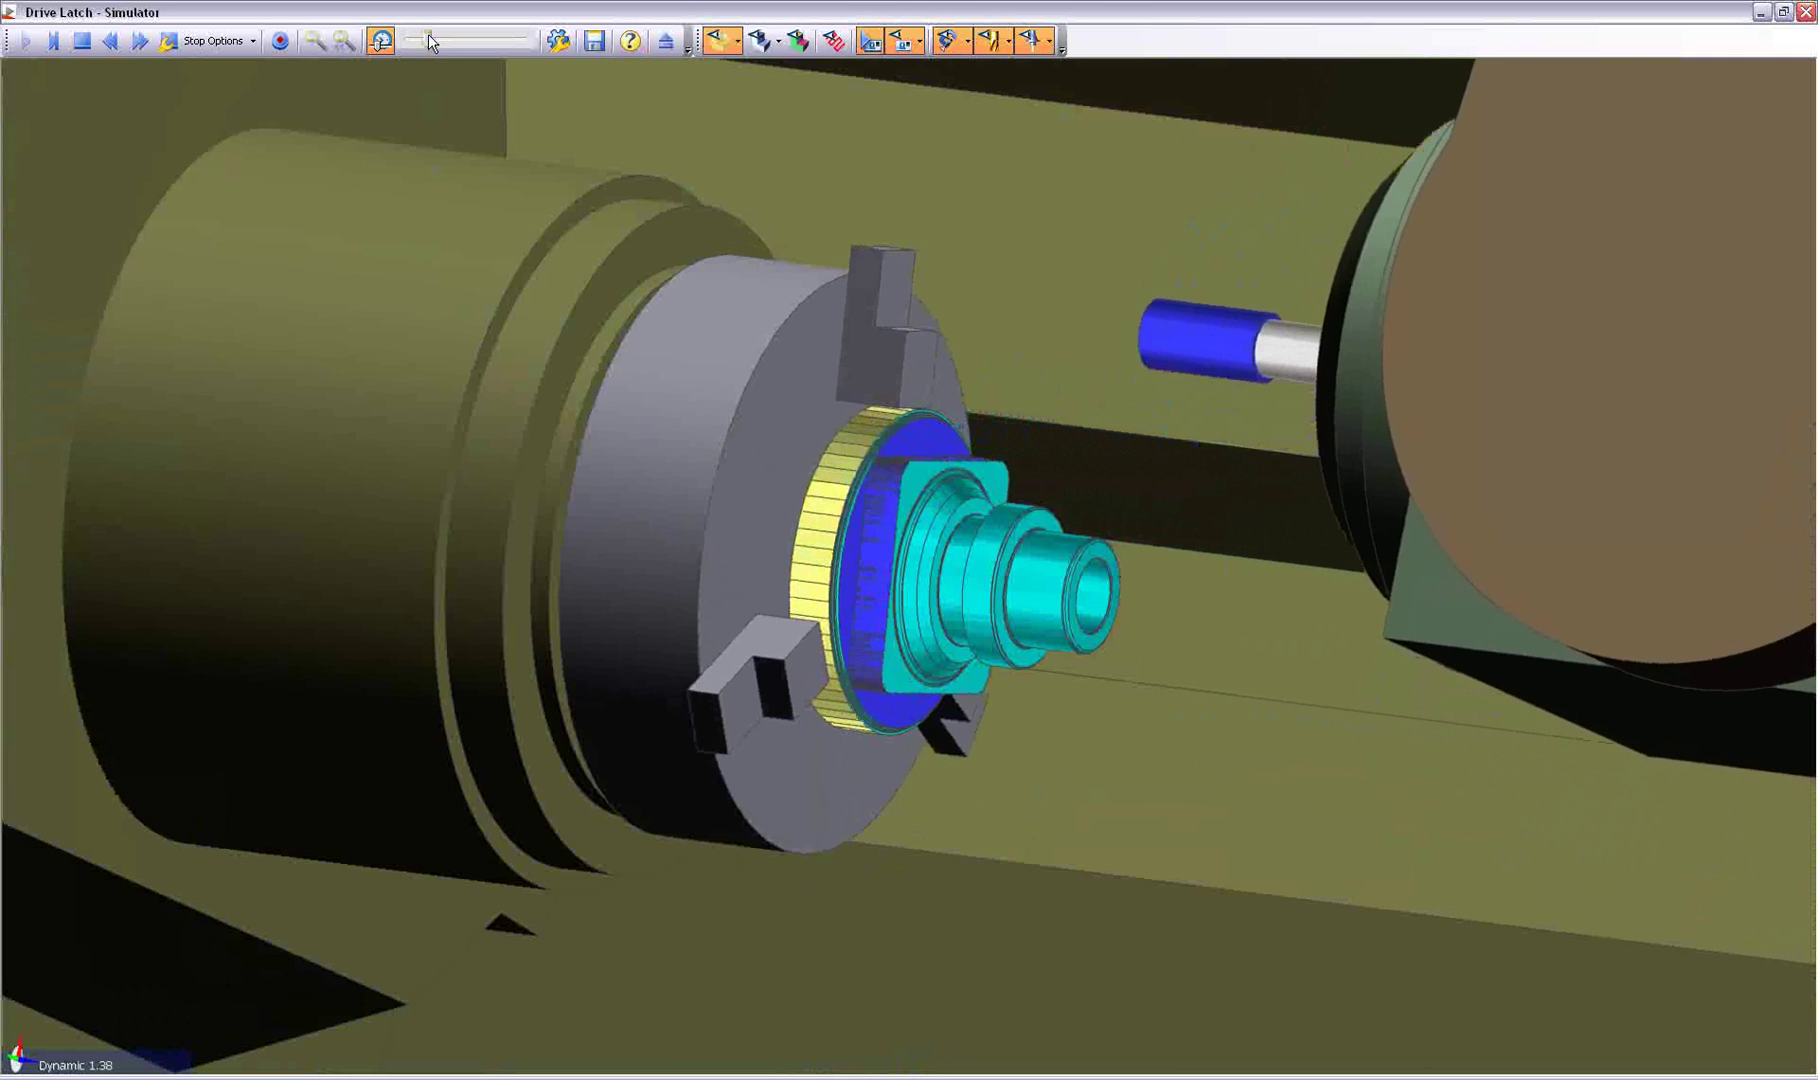
Step: Speed the simulation up slightly and watch the flange holes being drilled and the radial drill approaching the part
mouse_move(428, 39)
mouse_down()
mouse_move(498, 40)
mouse_move(435, 62)
mouse_up()
scroll(466, 275, up, 4)
scroll(469, 276, up, 1)
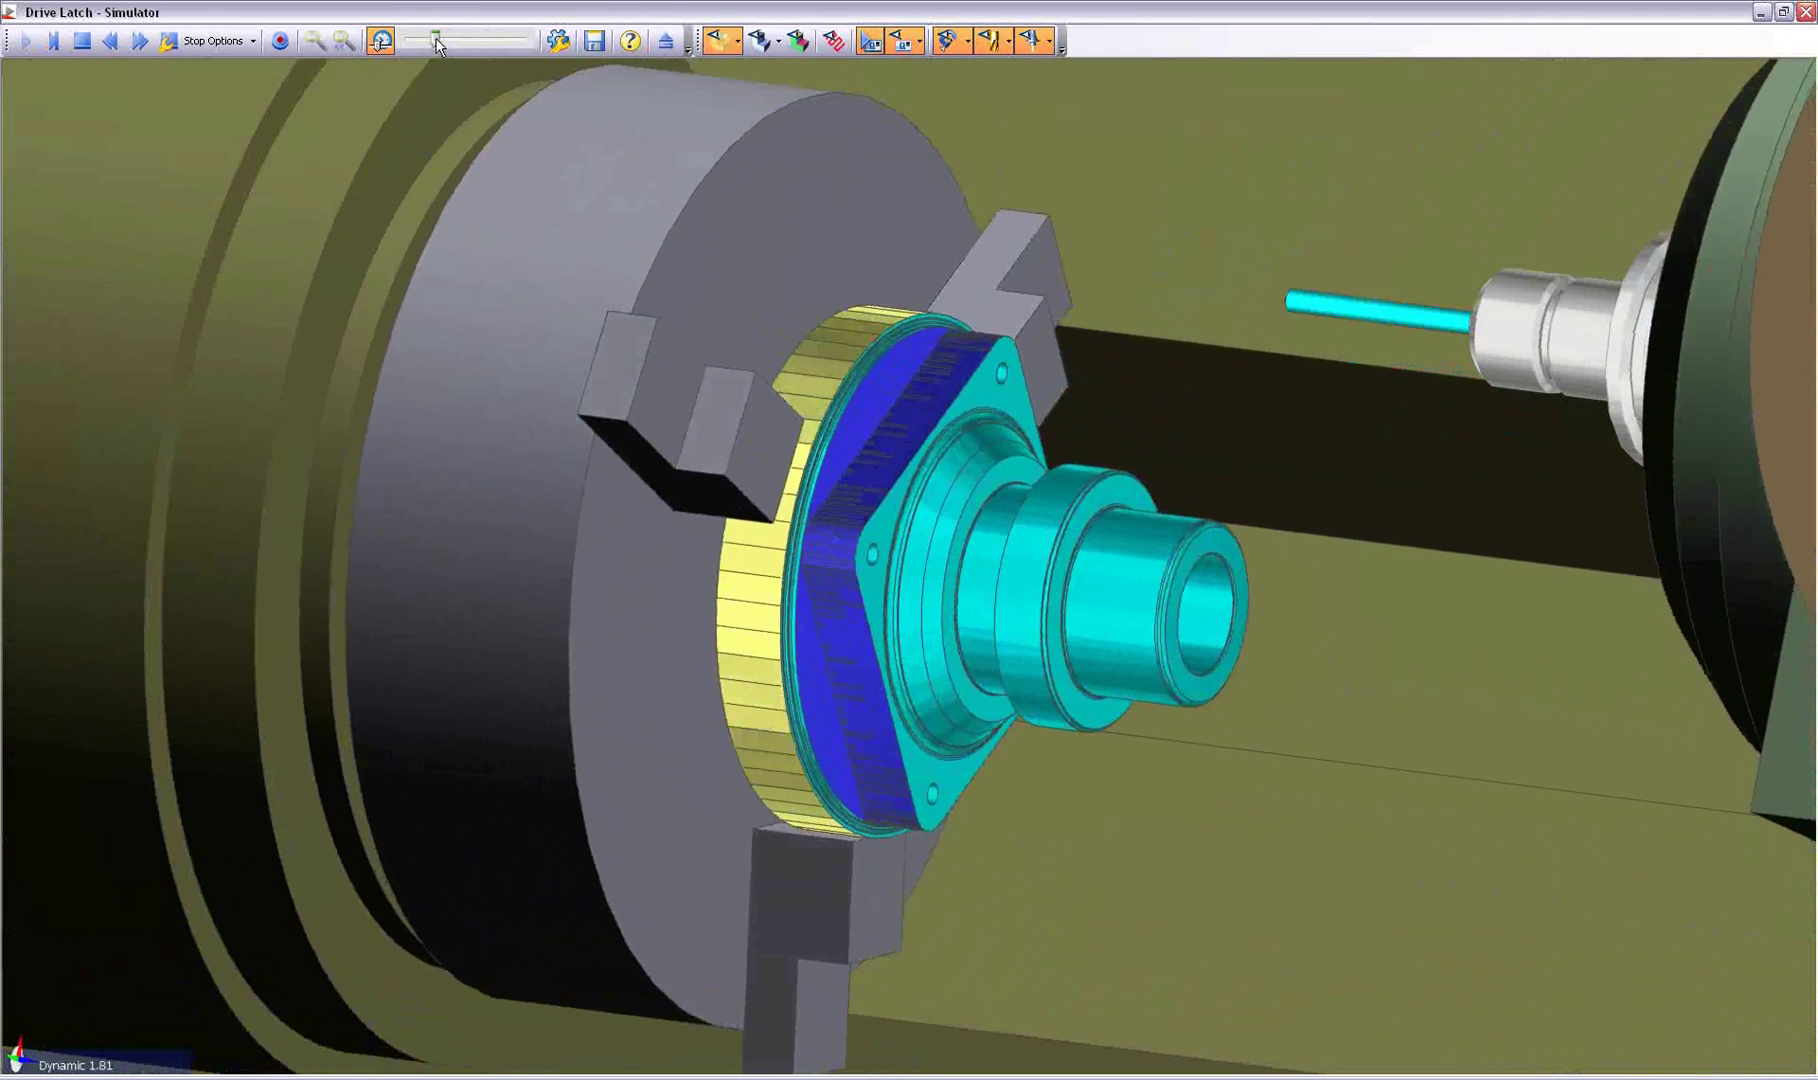
mouse_move(438, 39)
mouse_down()
mouse_move(506, 55)
mouse_move(453, 70)
mouse_up()
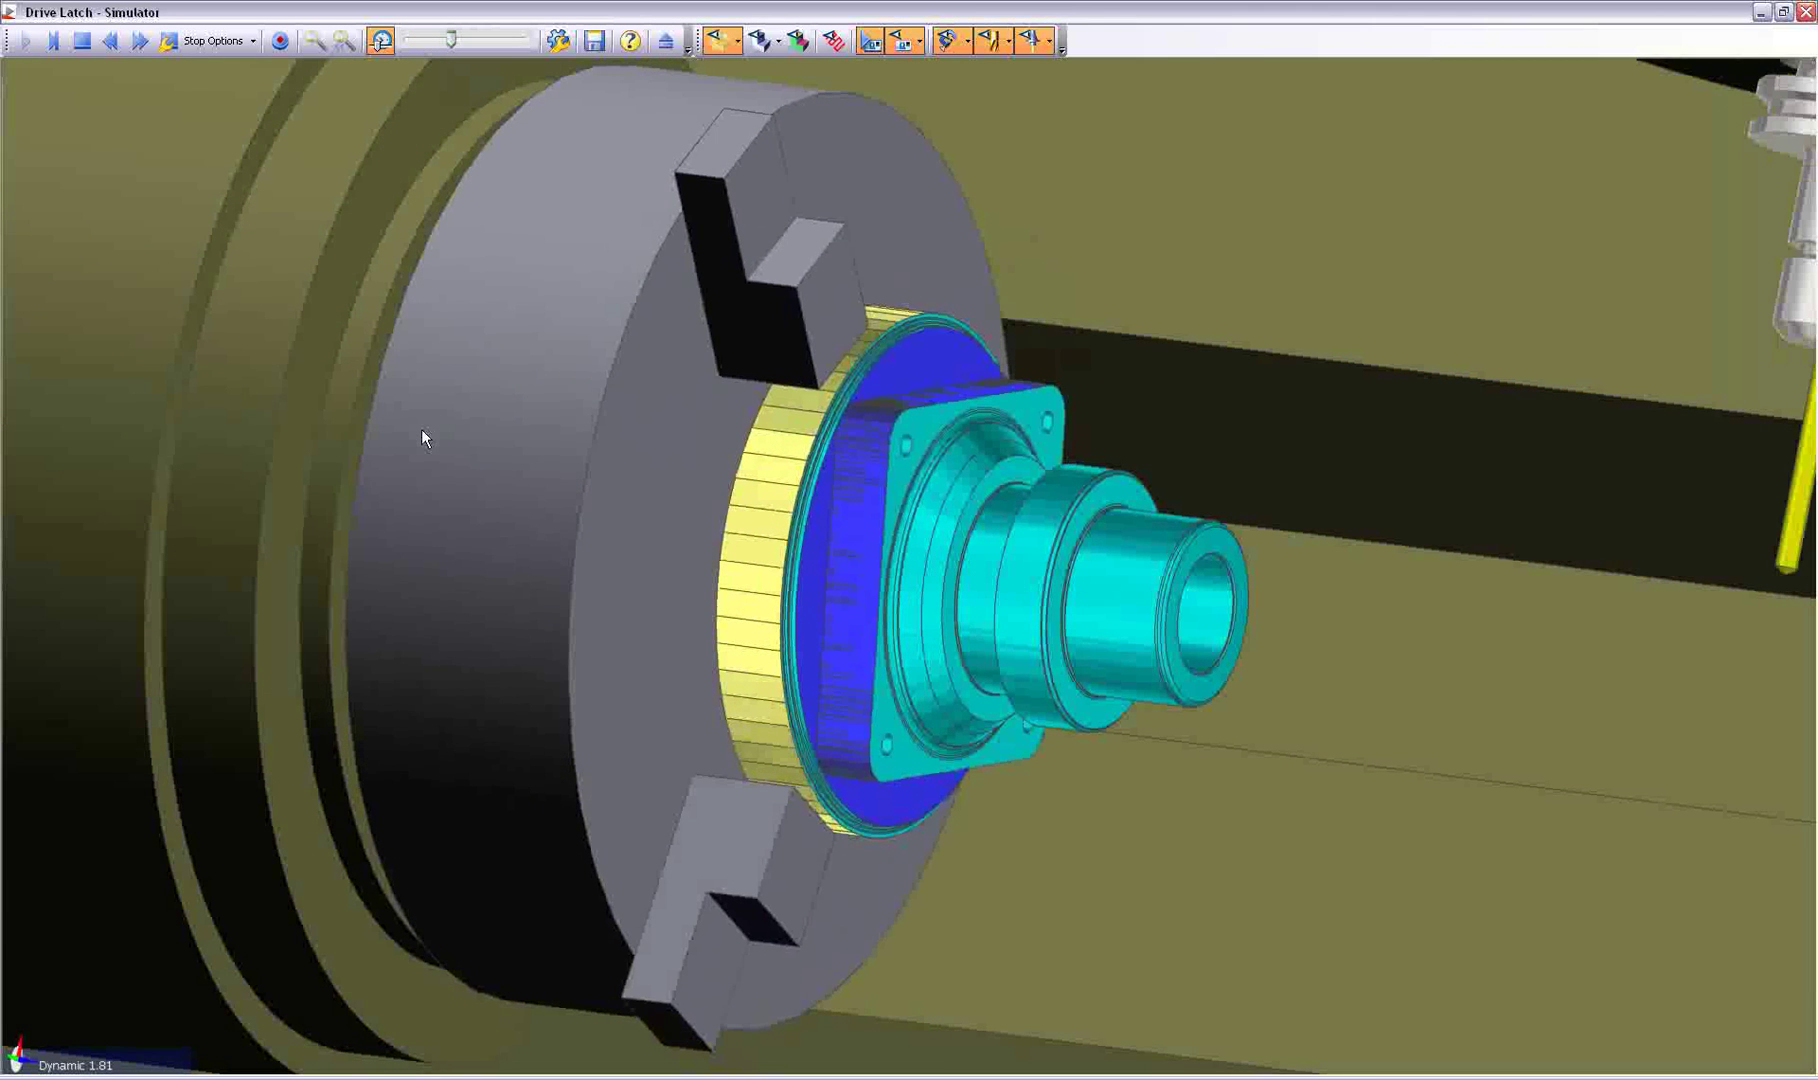
middle_drag(421, 431, 254, 435)
scroll(254, 435, down, 2)
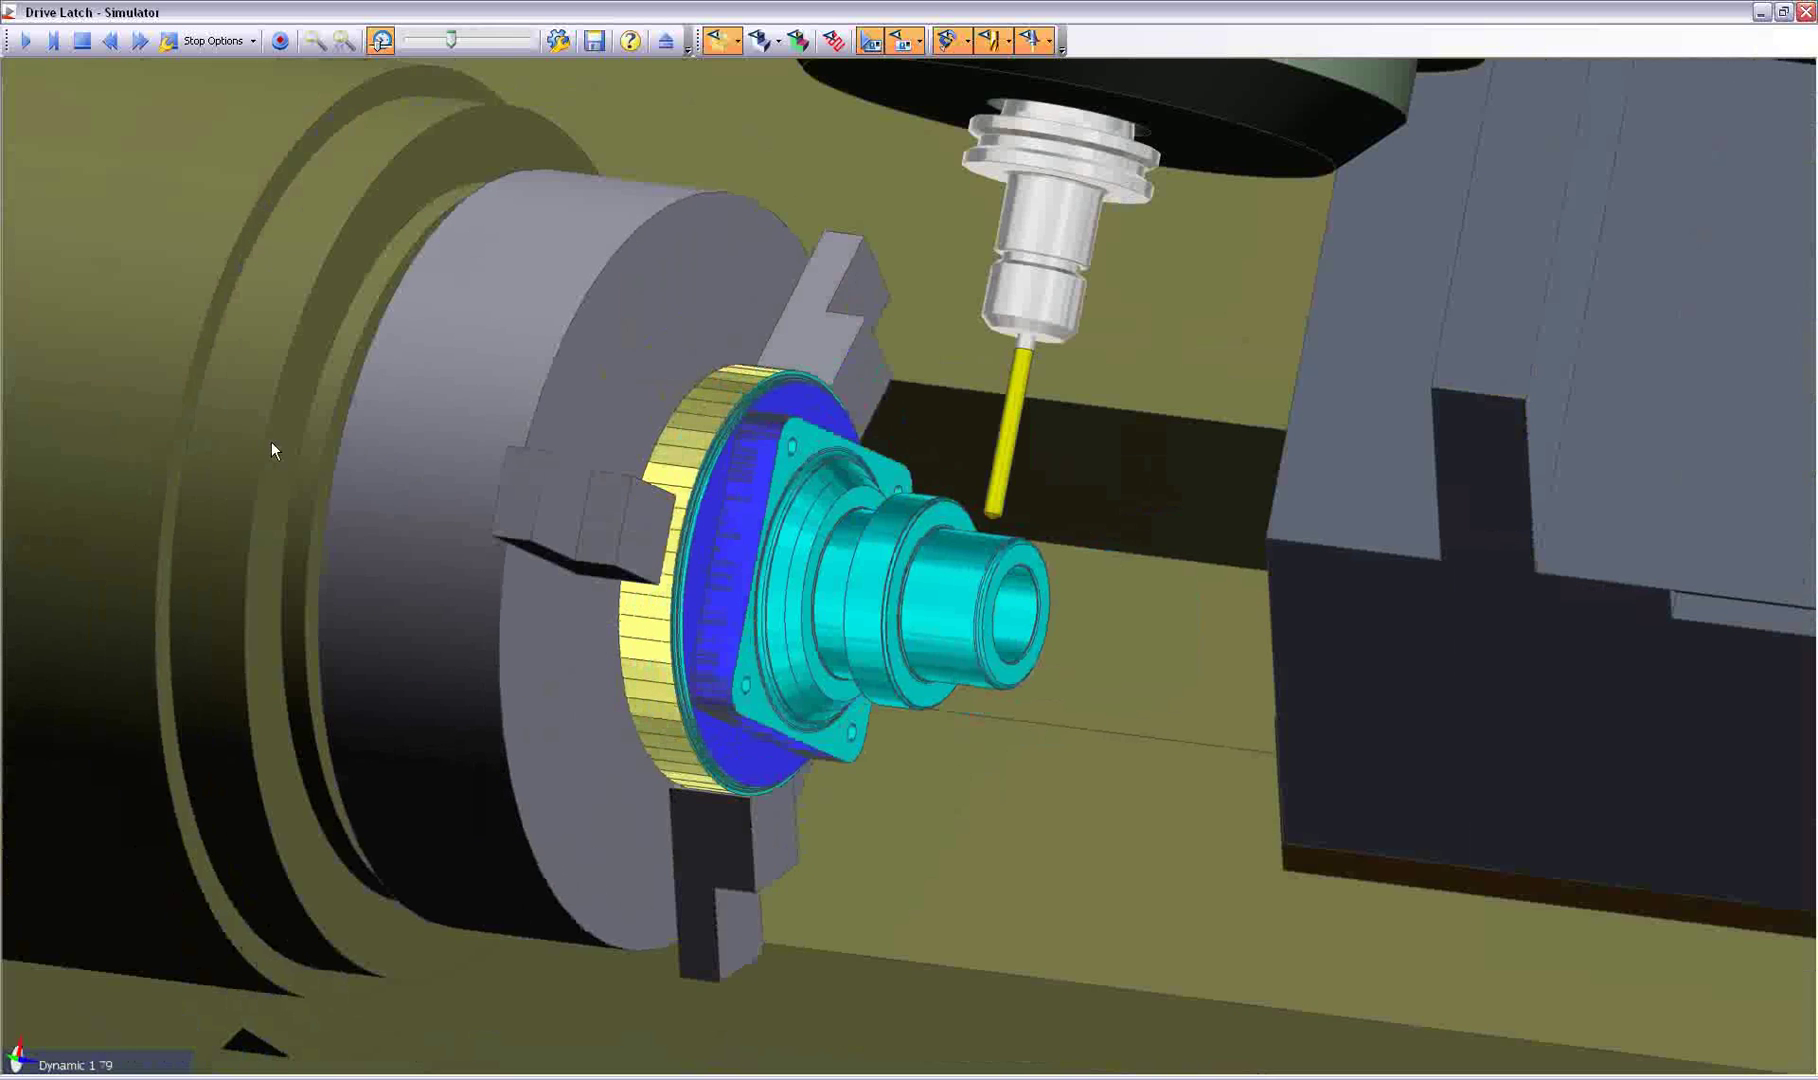
Step: Leave the simulator and reload the Drive Latch solid from Actuating Valve.pmod so the features update to the new model
click(666, 42)
click(259, 895)
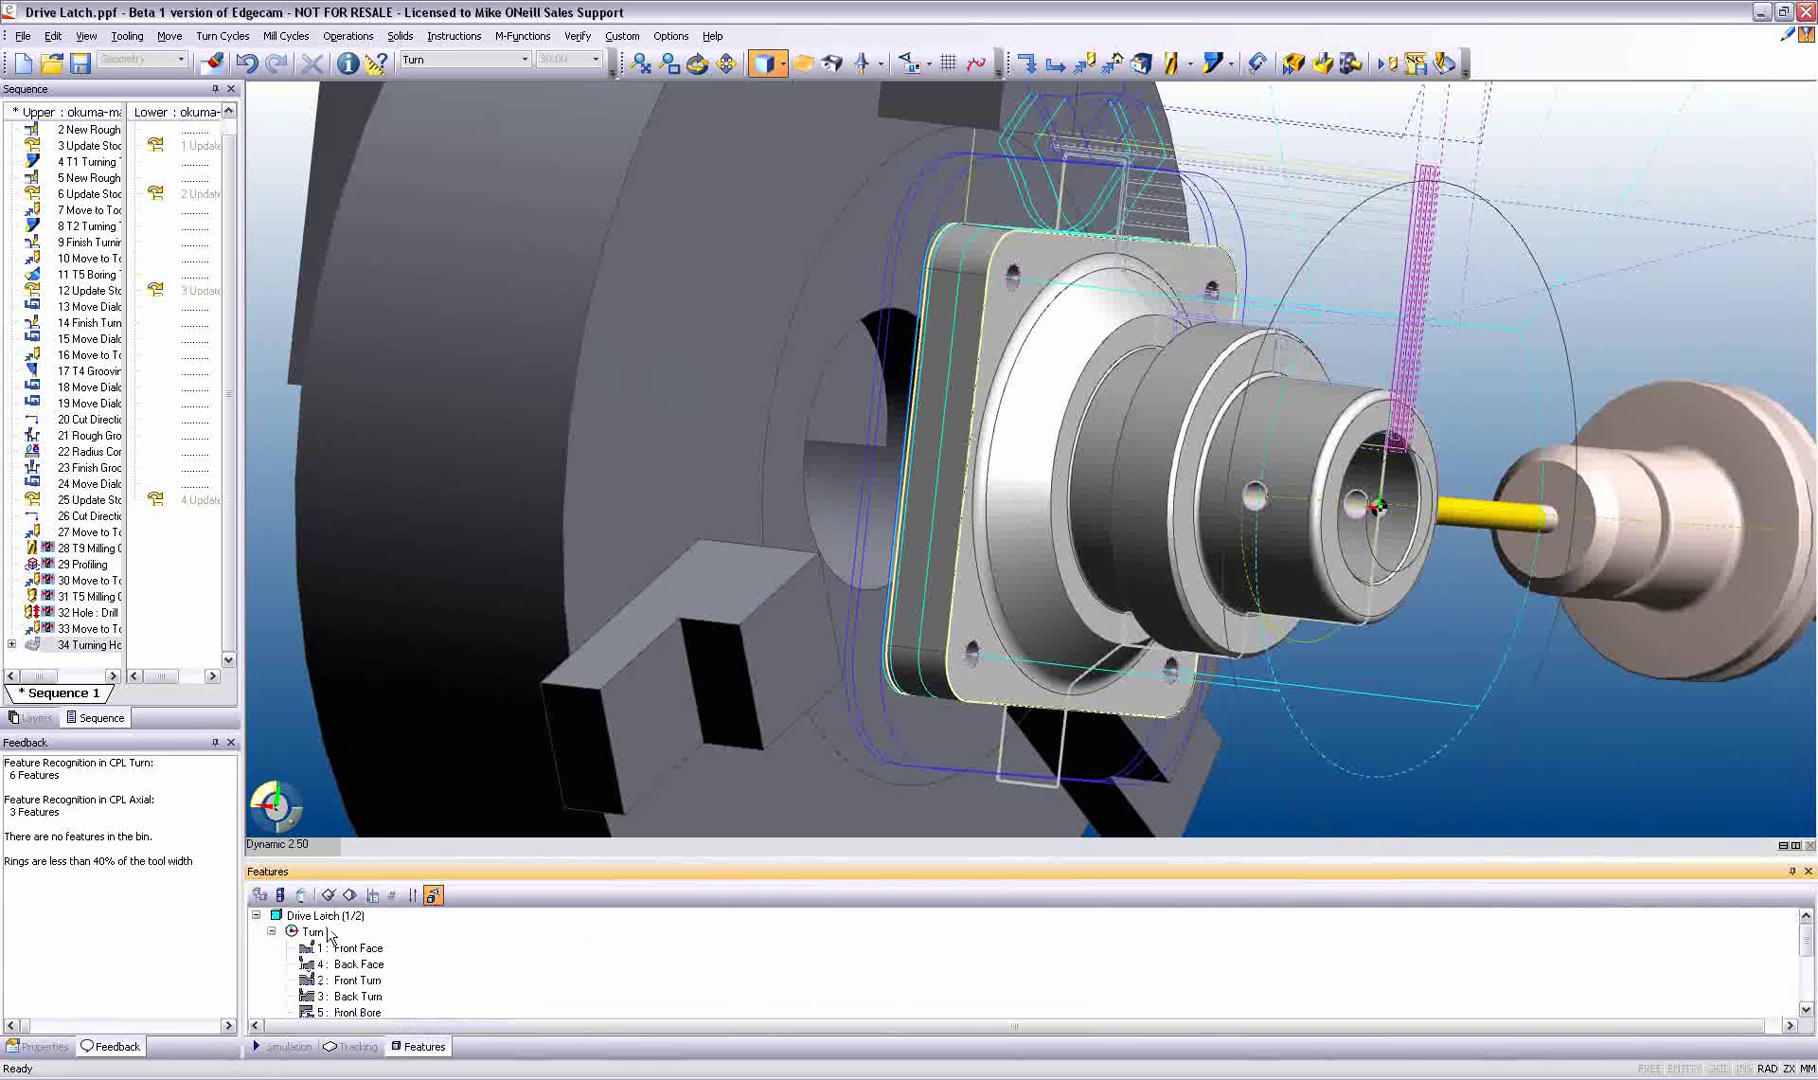
click(330, 918)
right_click(333, 918)
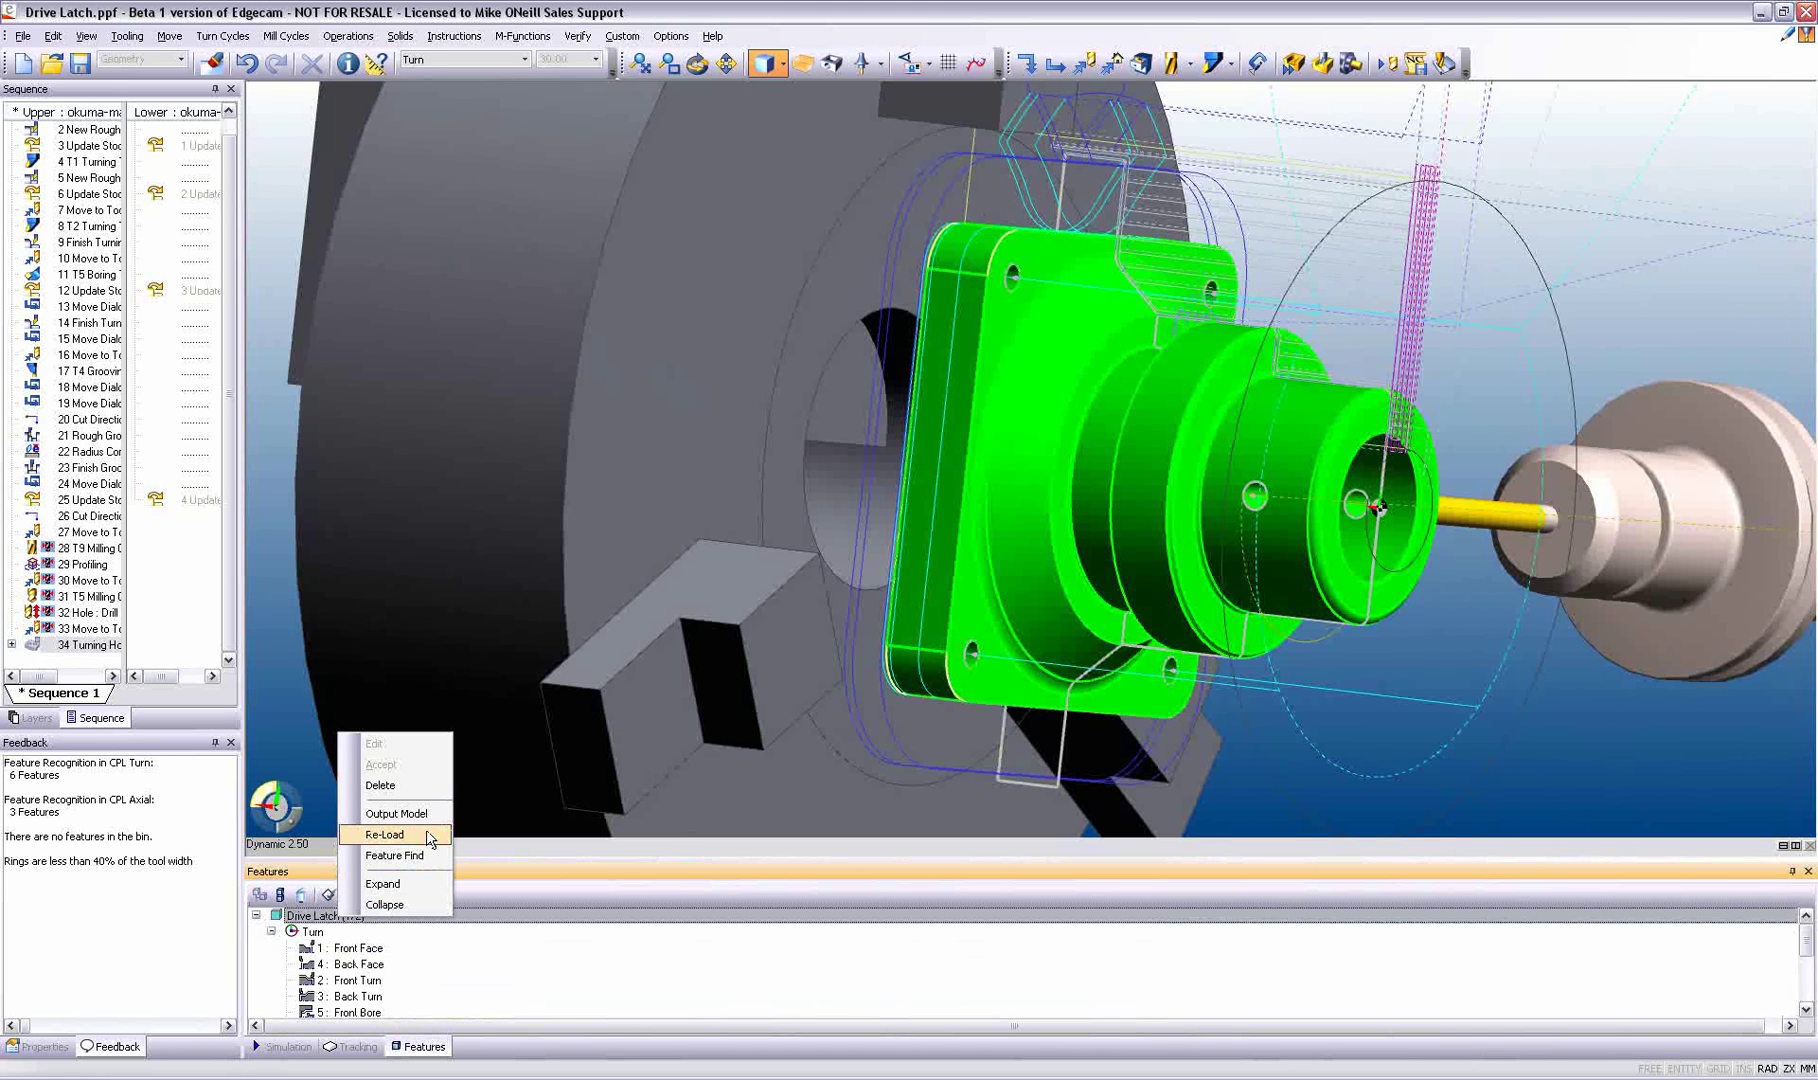
click(430, 835)
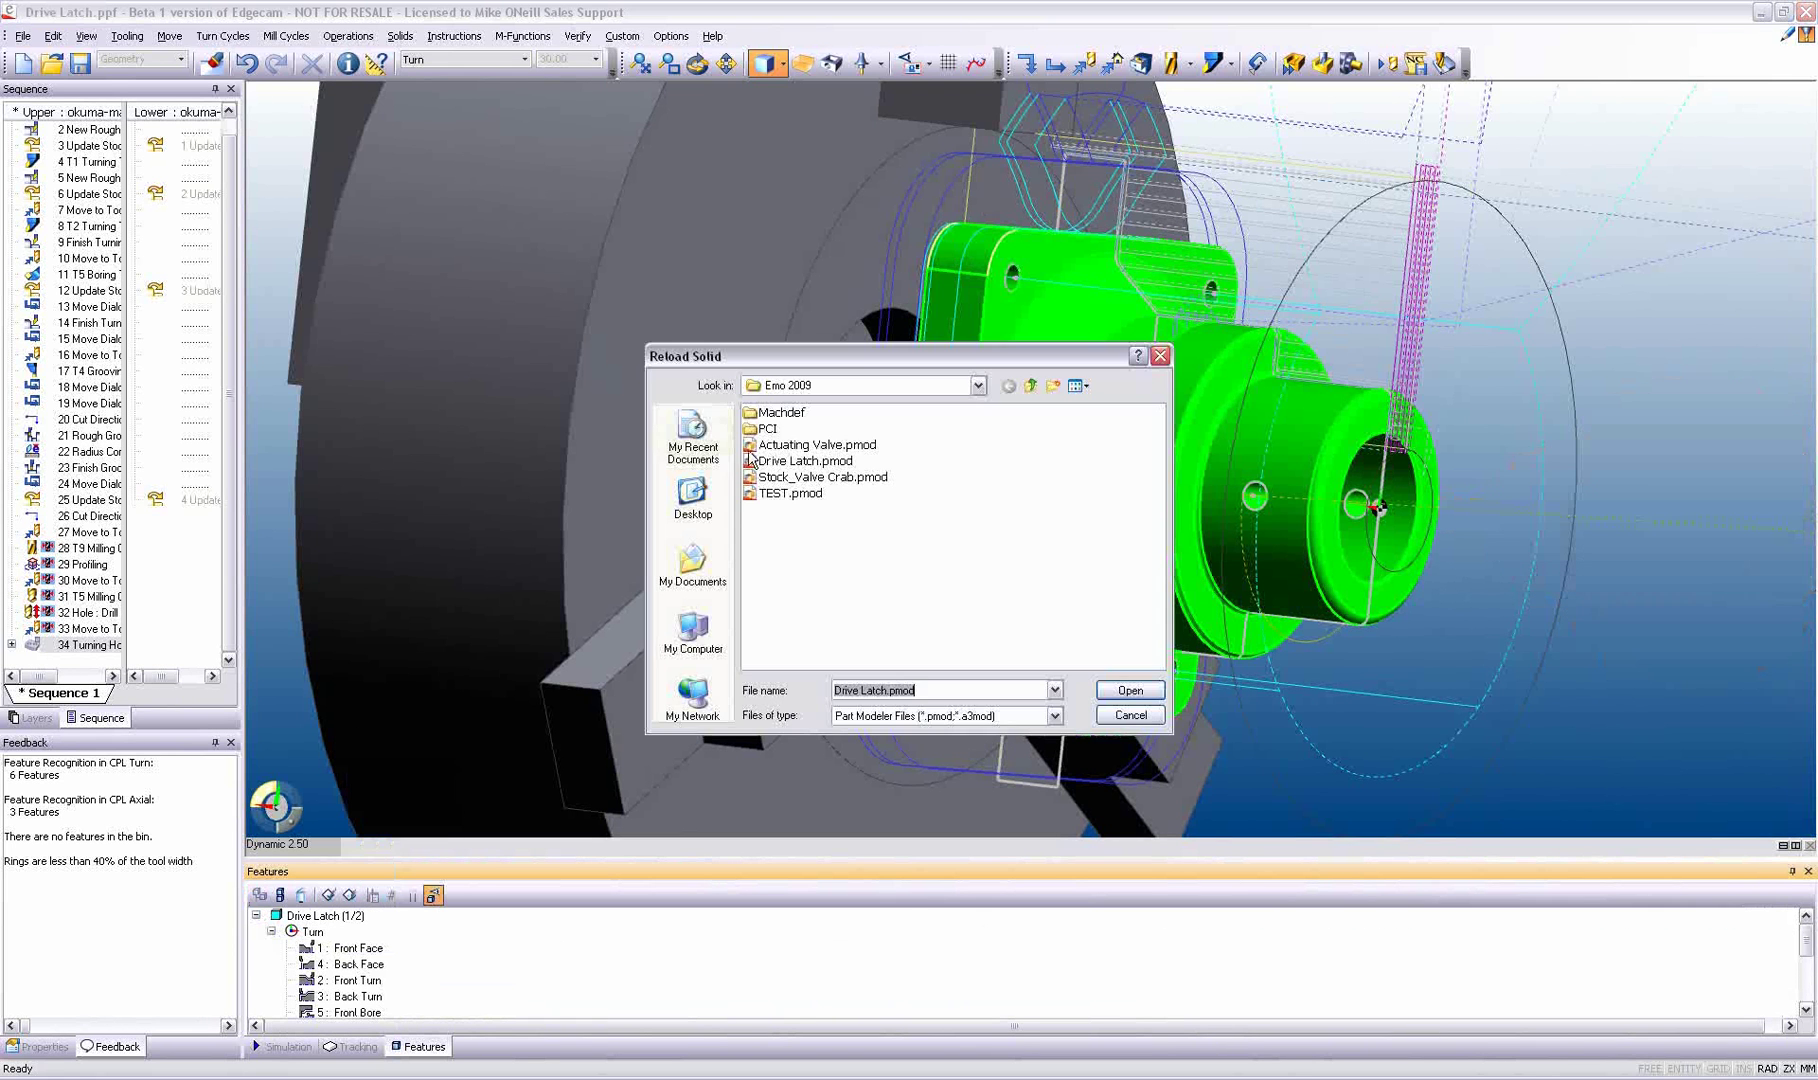
click(1123, 692)
click(908, 574)
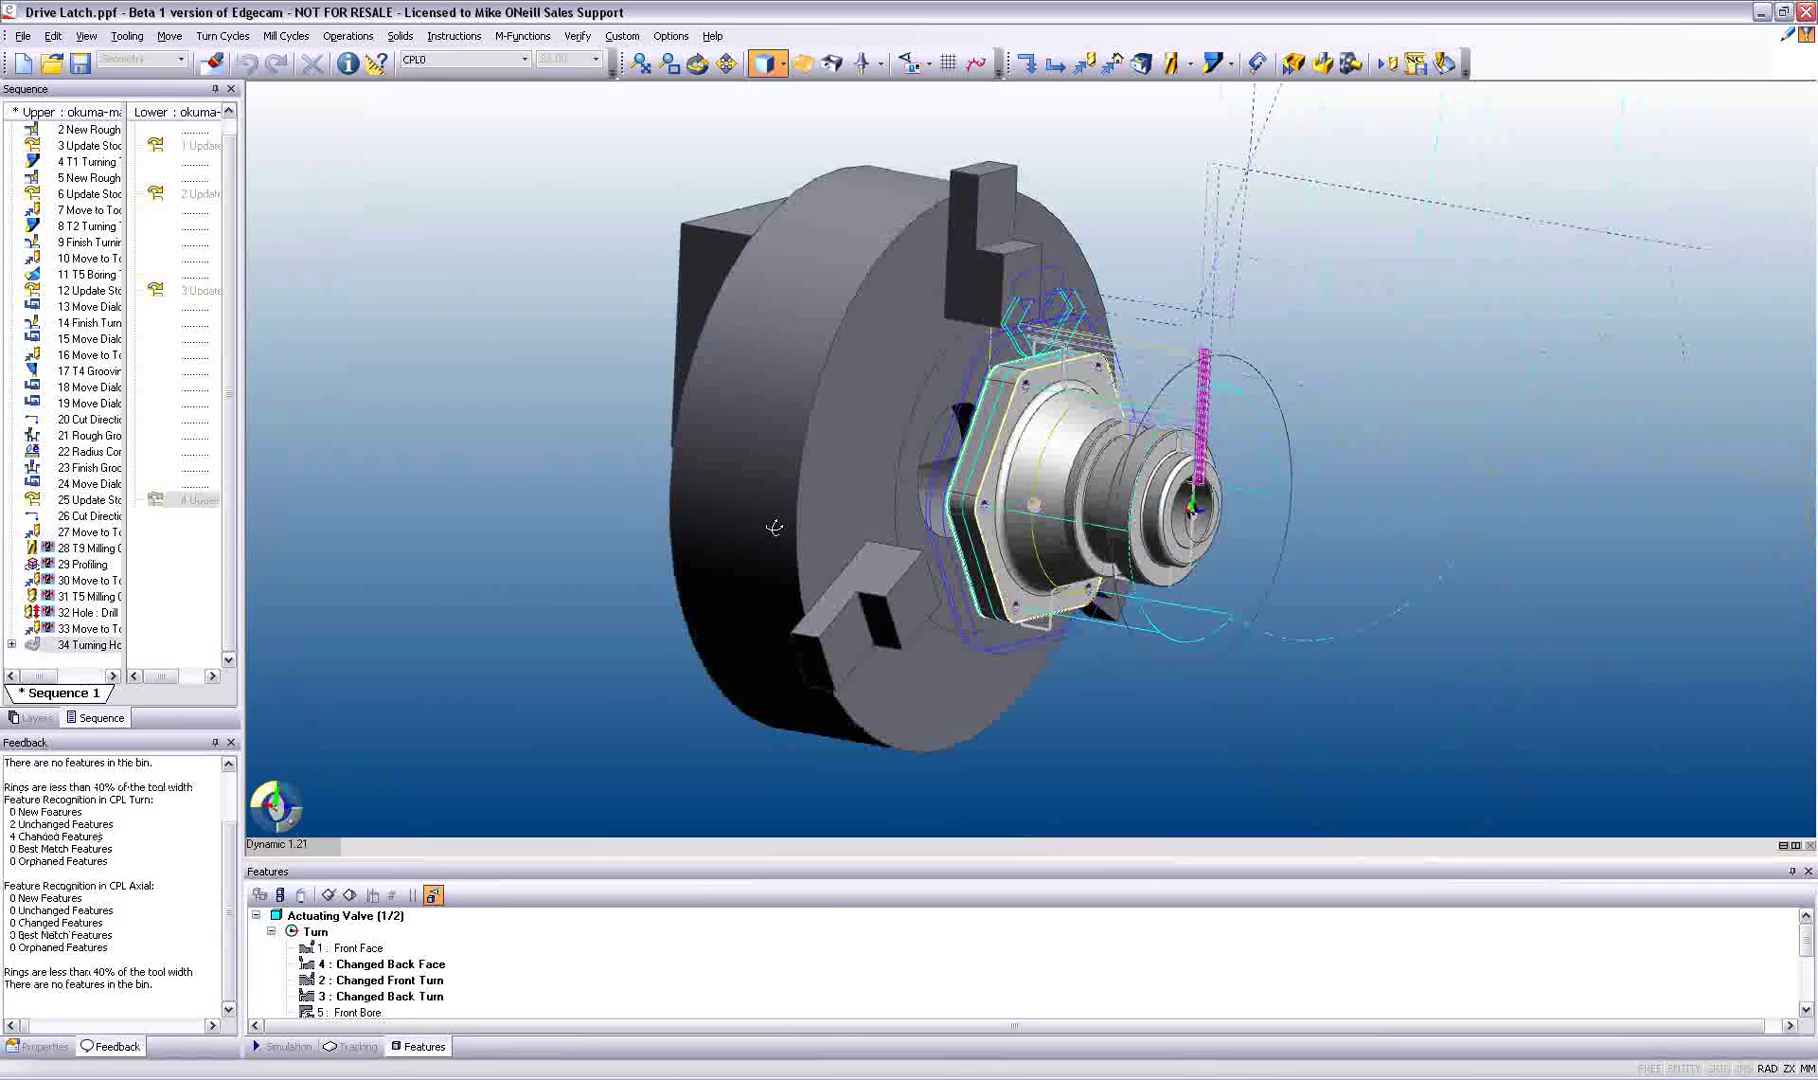
Step: Inspect the reloaded Actuating Valve part and run its machine simulation full screen at high speed
middle_drag(771, 523, 704, 521)
scroll(706, 530, up, 2)
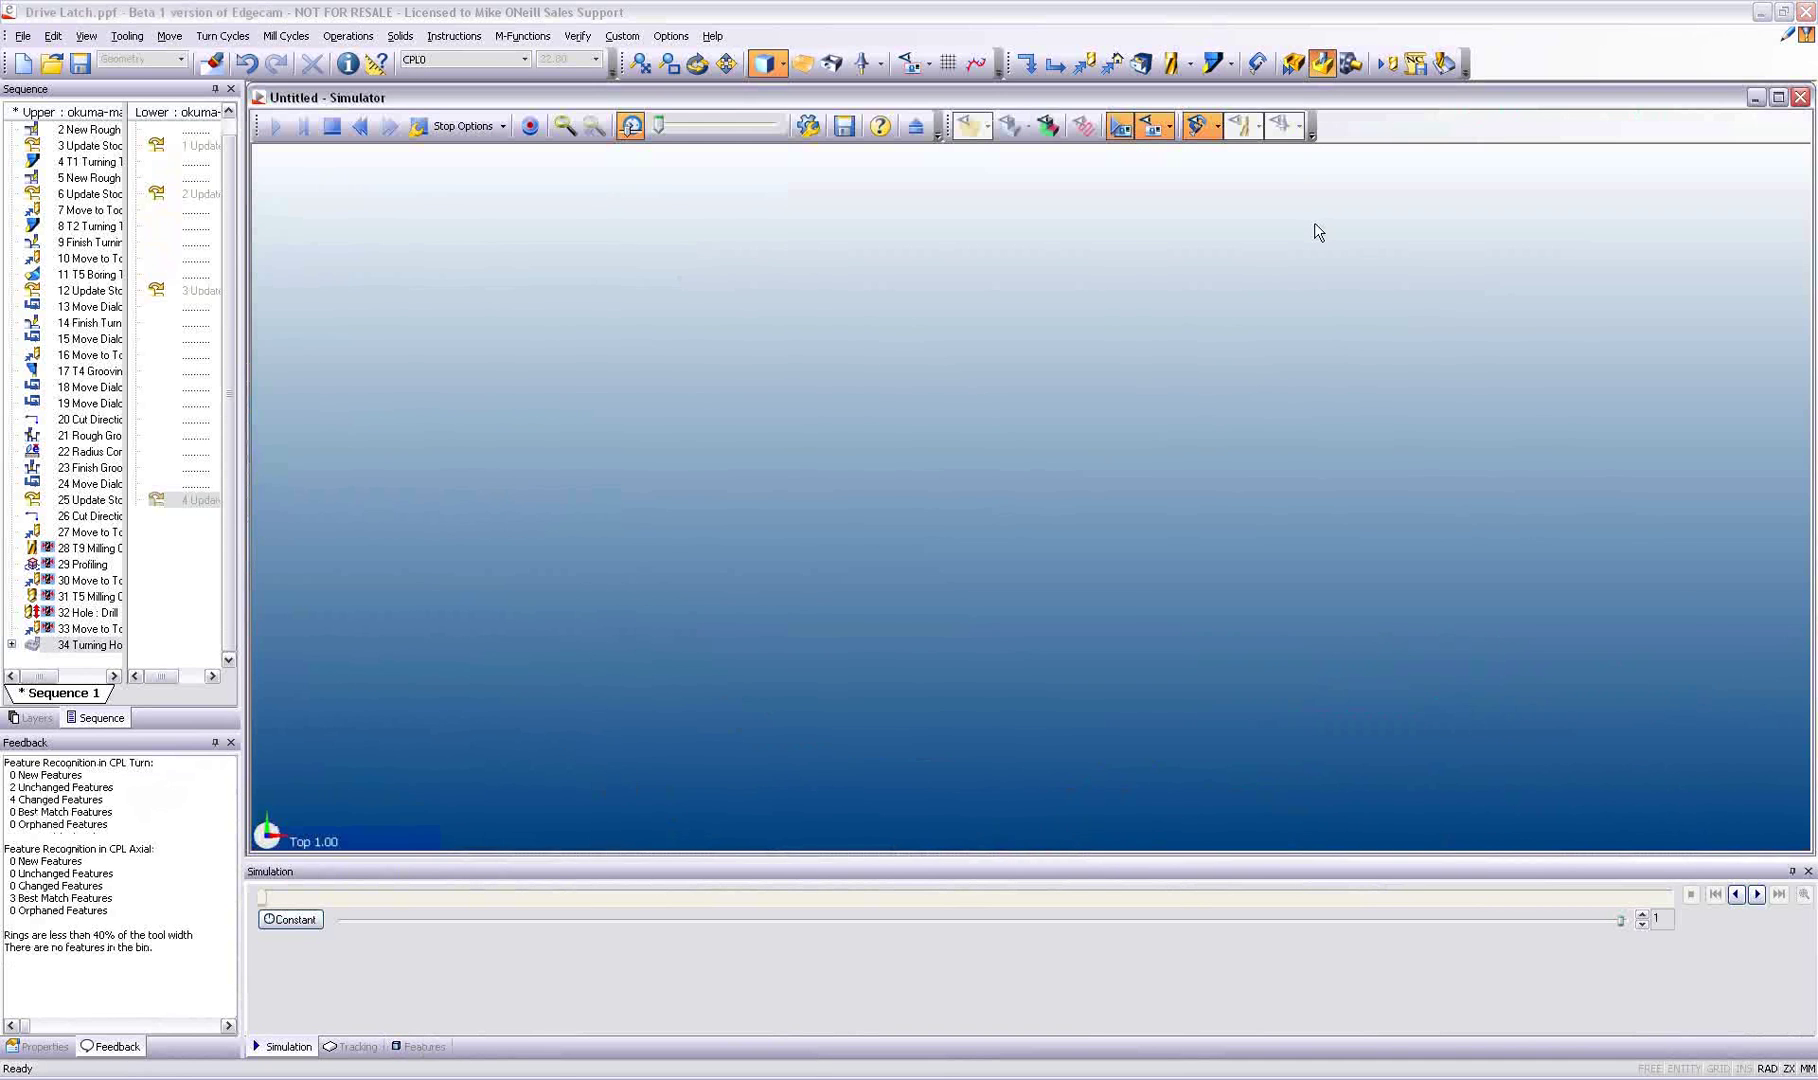
double_click(1314, 91)
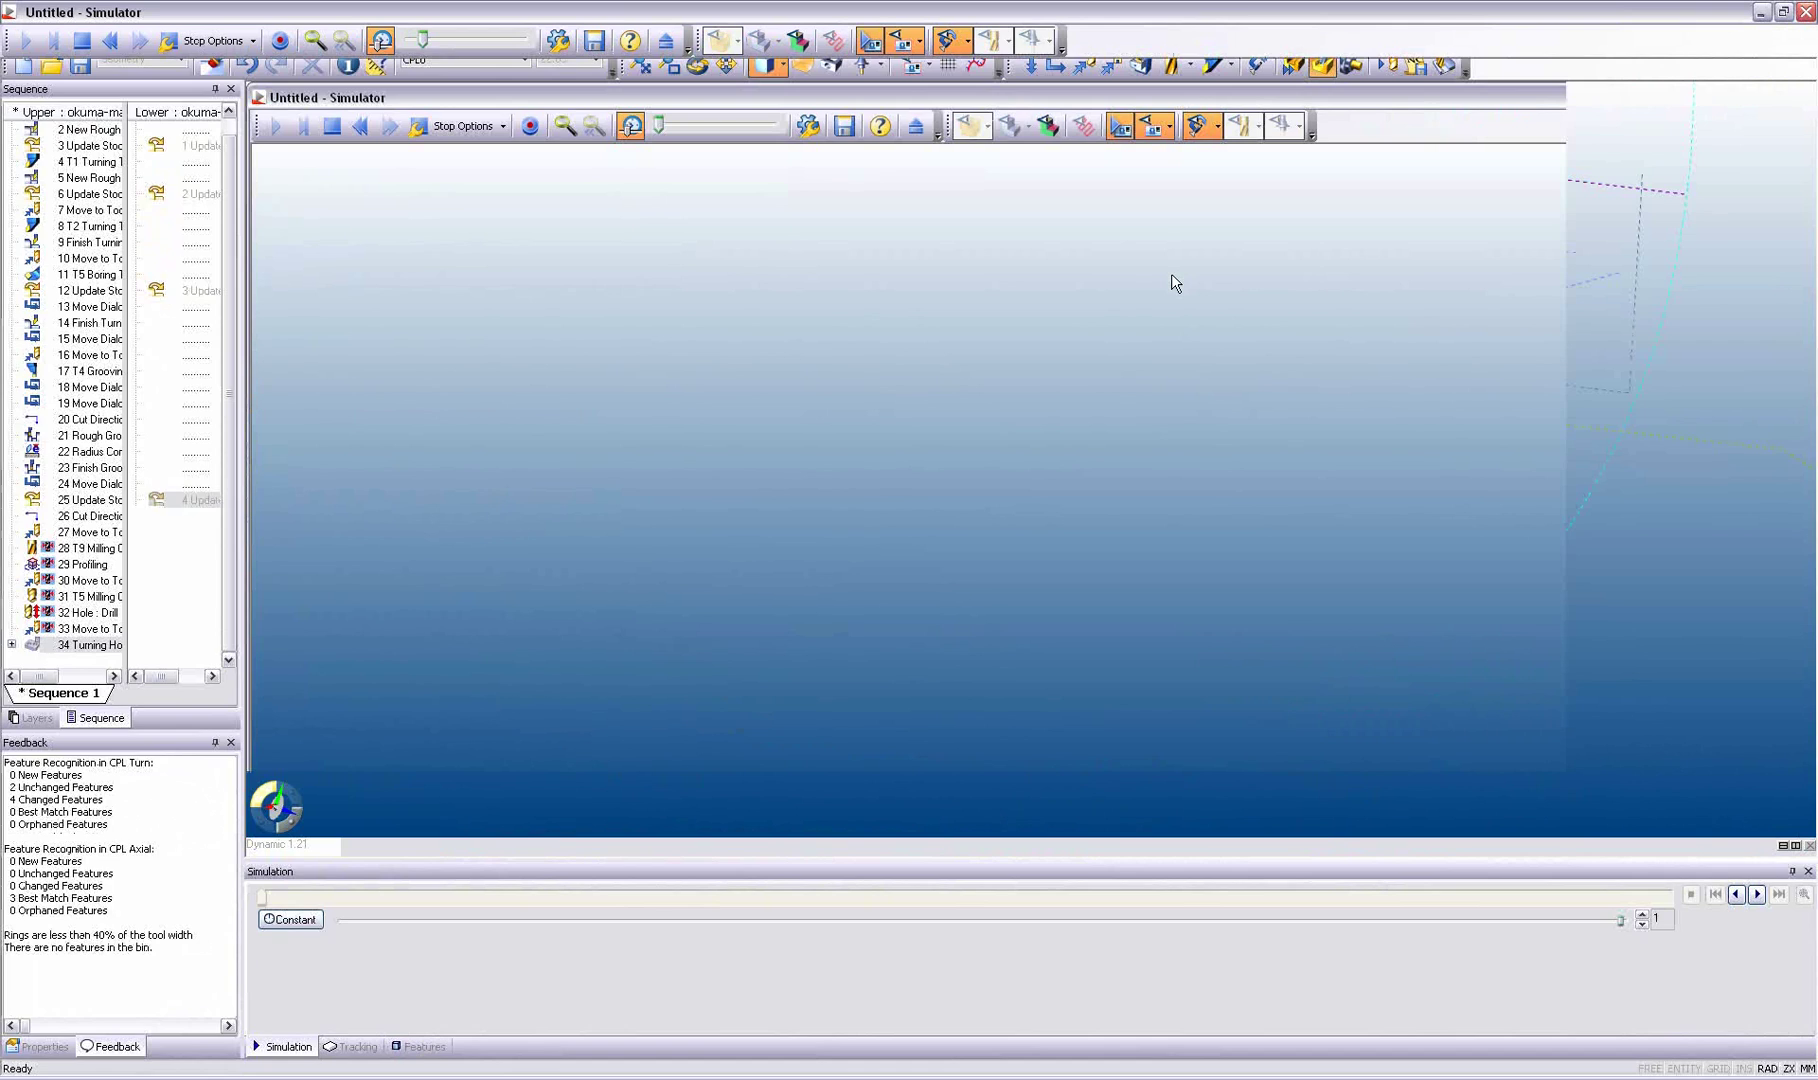
click(27, 41)
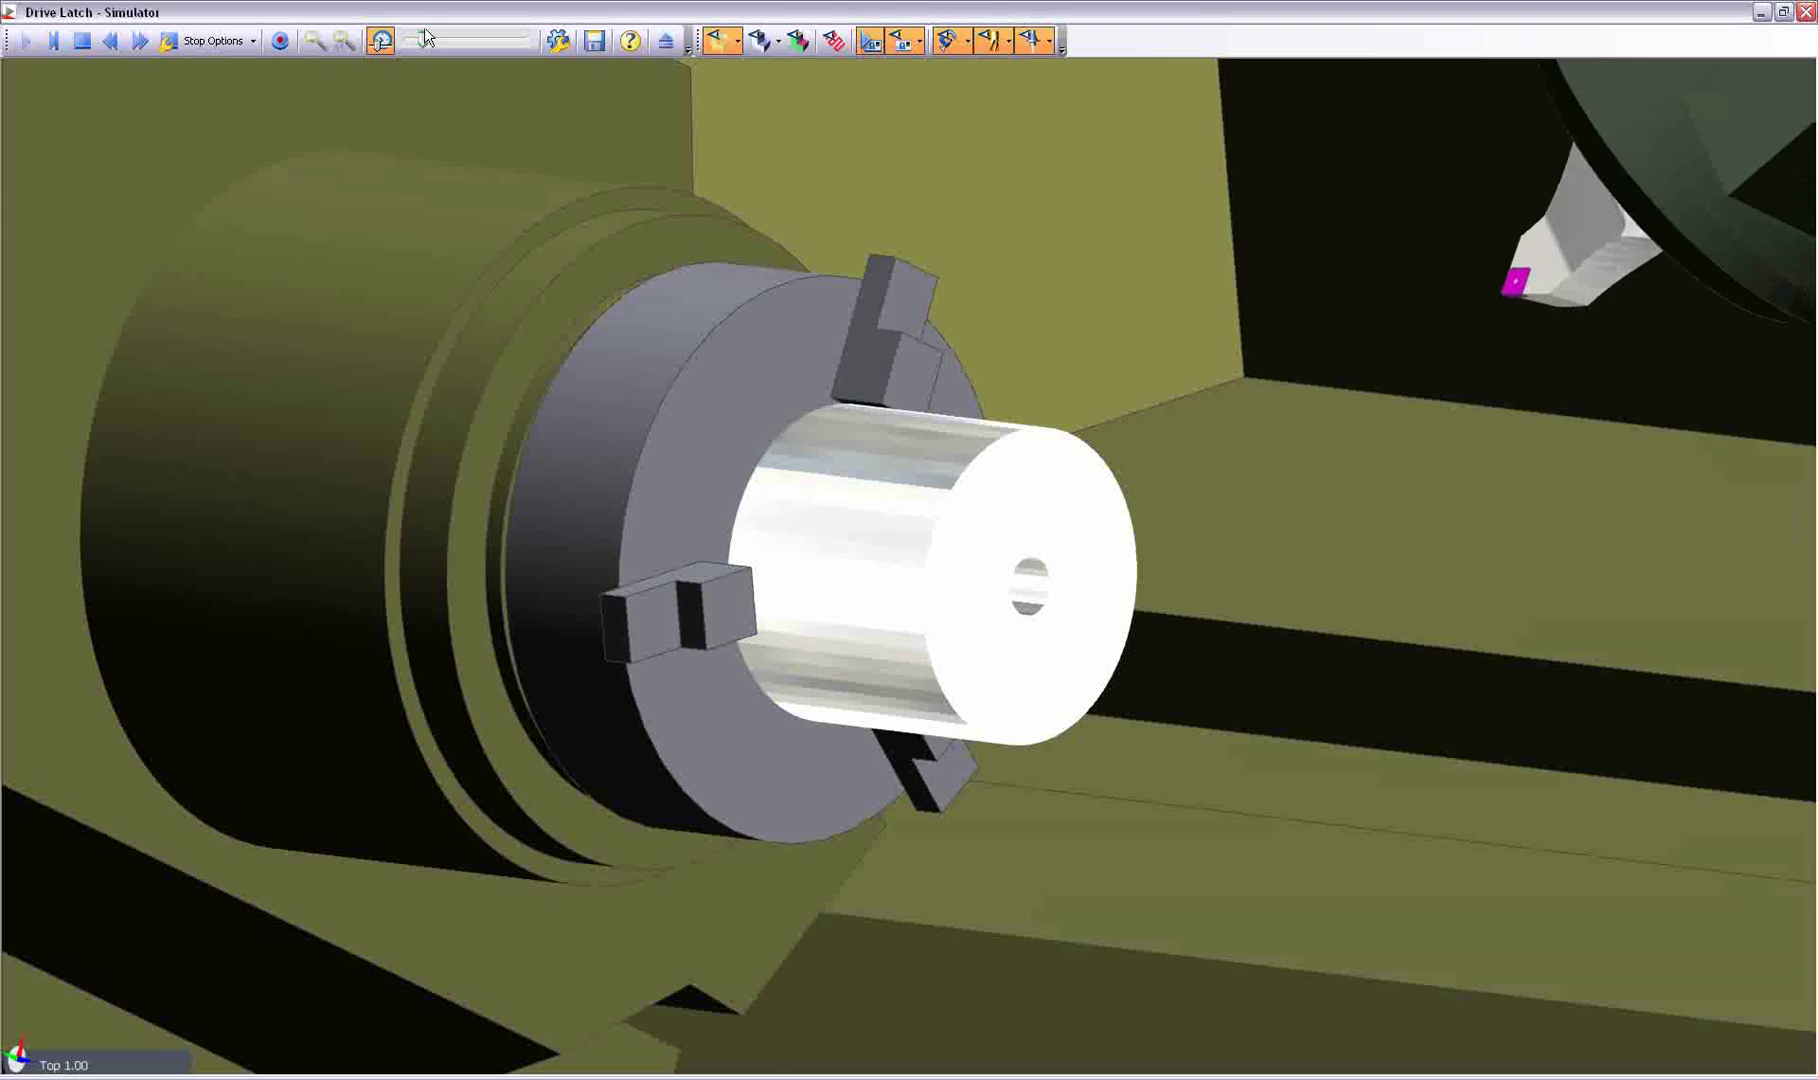
drag(422, 39, 517, 46)
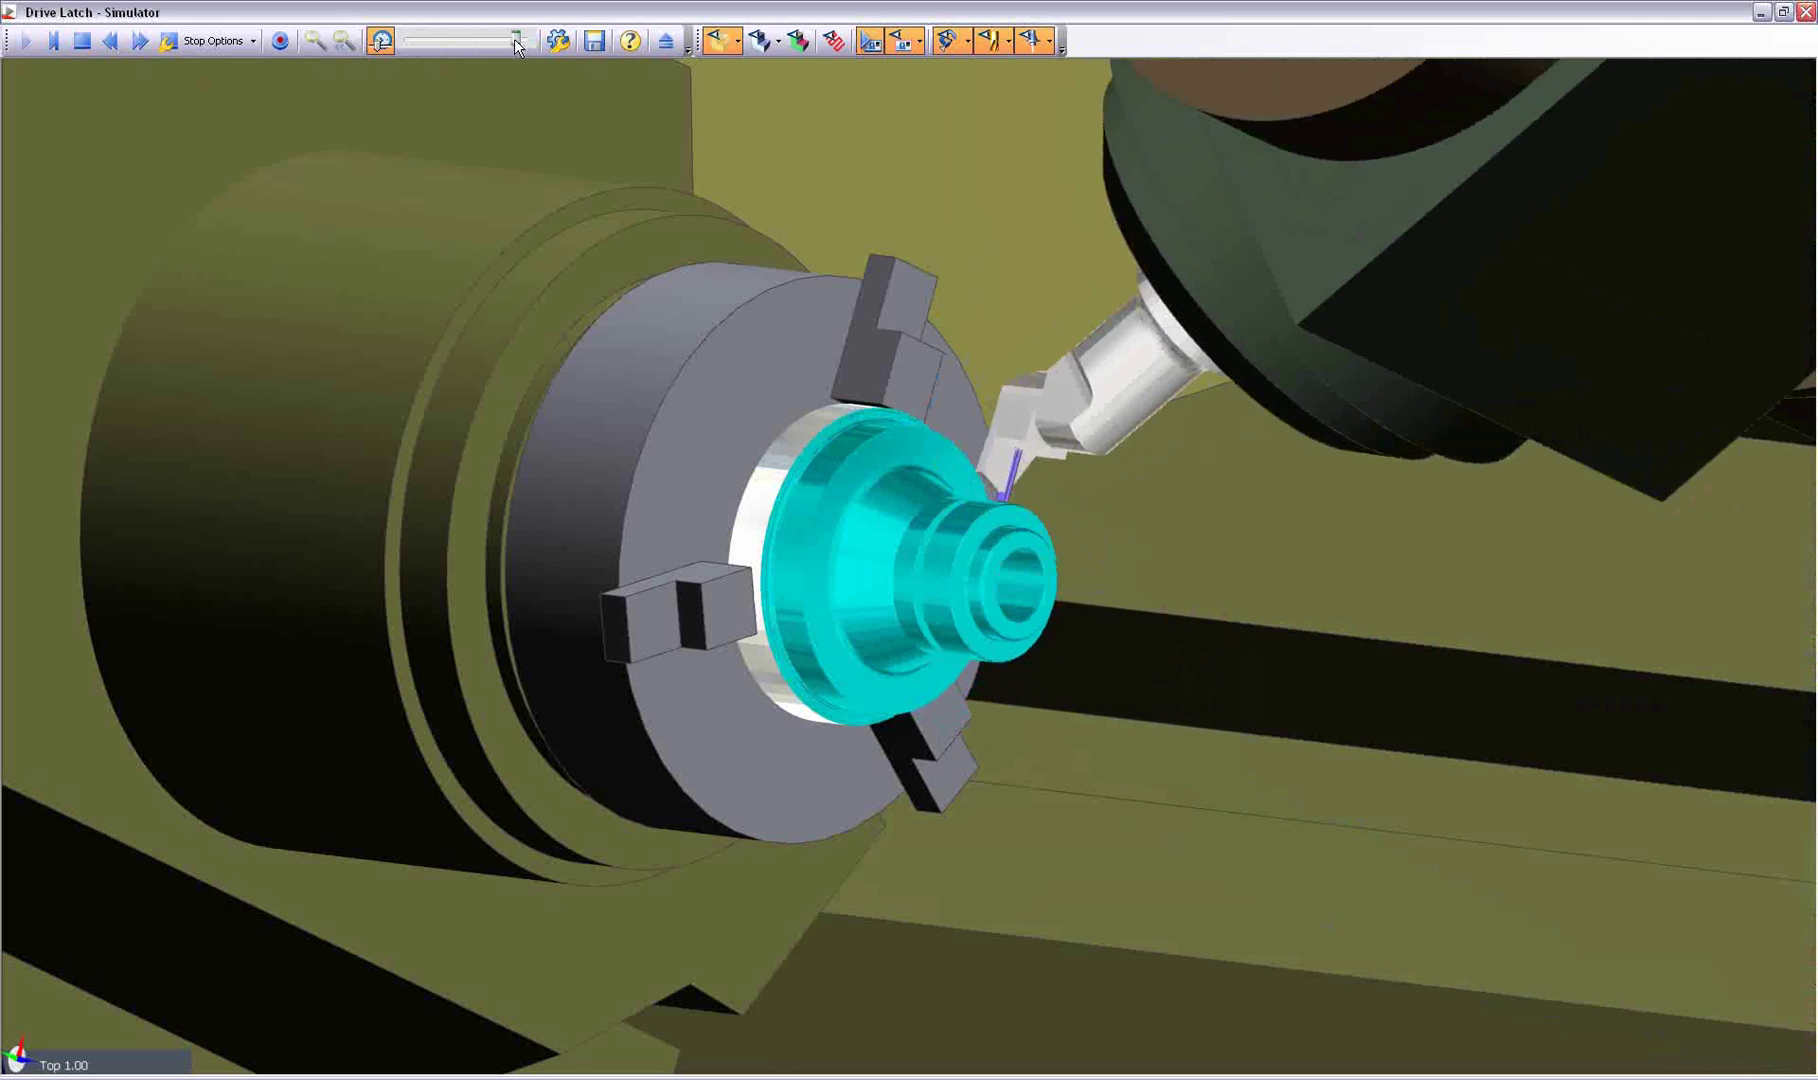
Step: Watch the Actuating Valve's flange milling and hole drilling up close, and switch the simulation to the Turn view
middle_drag(746, 598, 925, 609)
scroll(925, 609, up, 6)
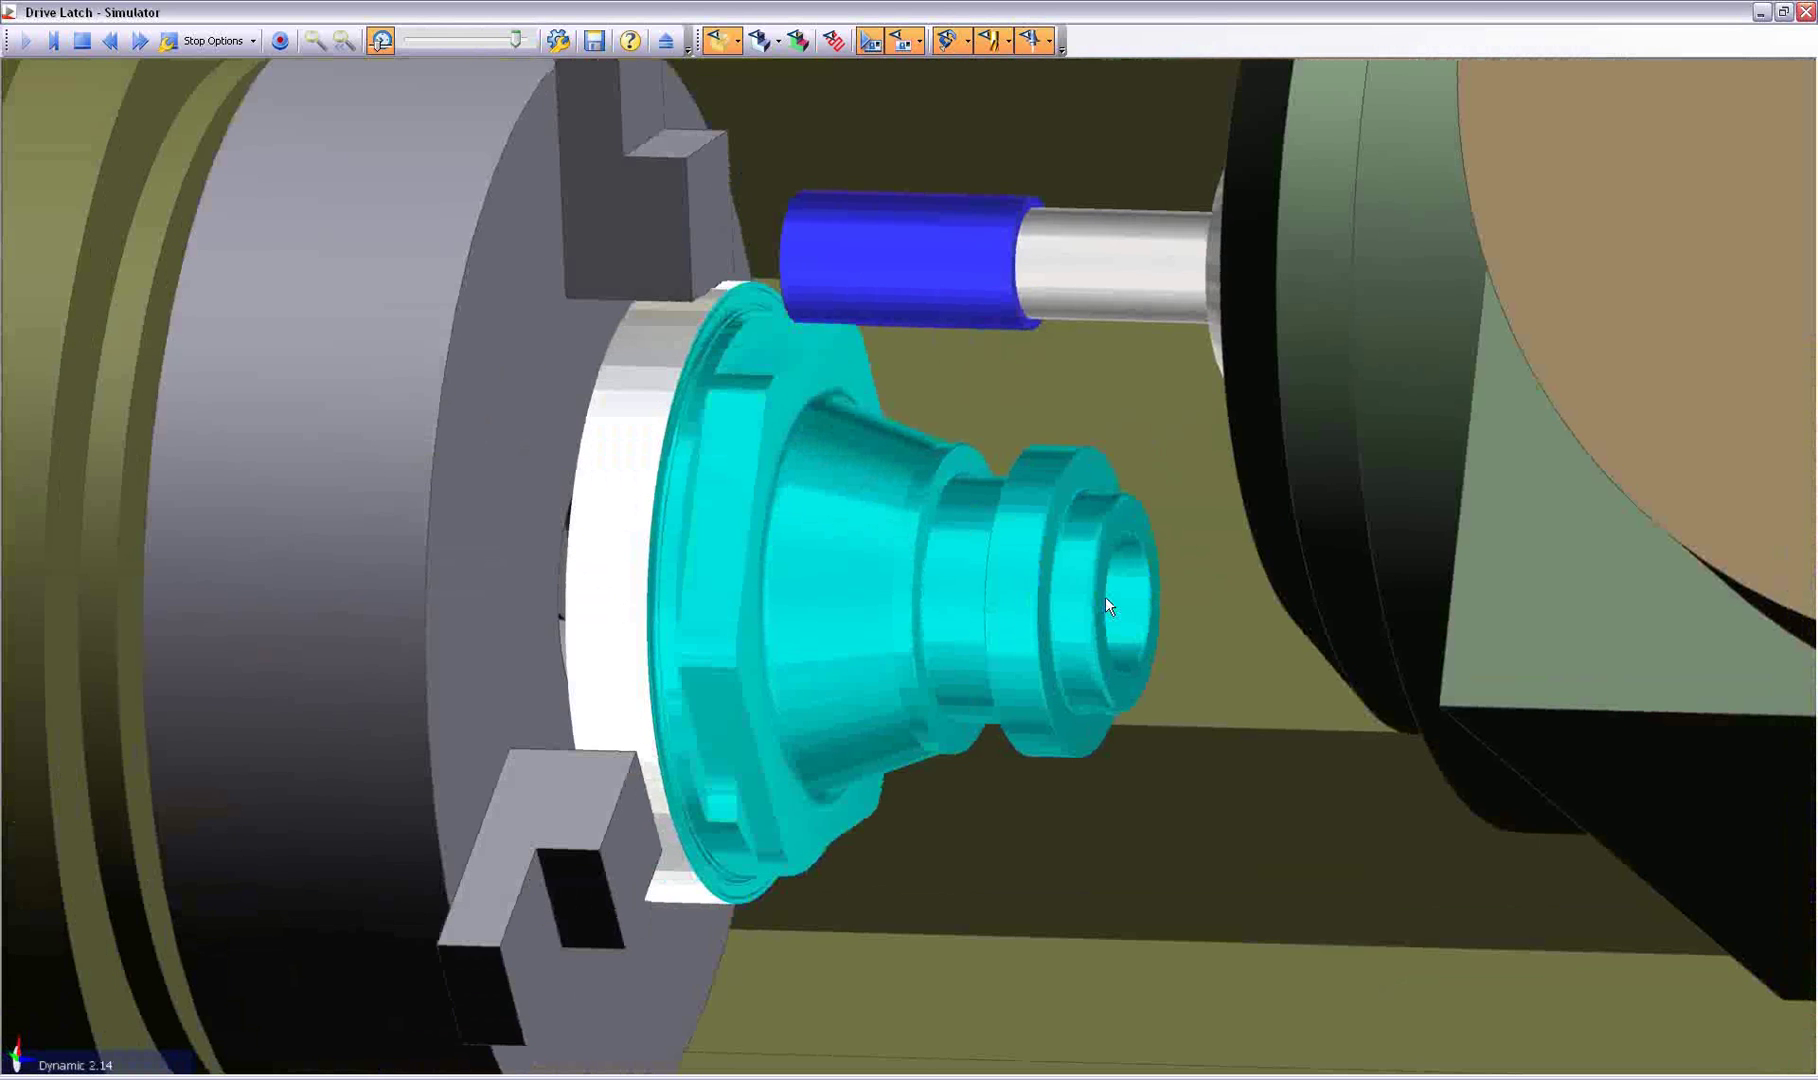
middle_drag(1105, 597, 899, 756)
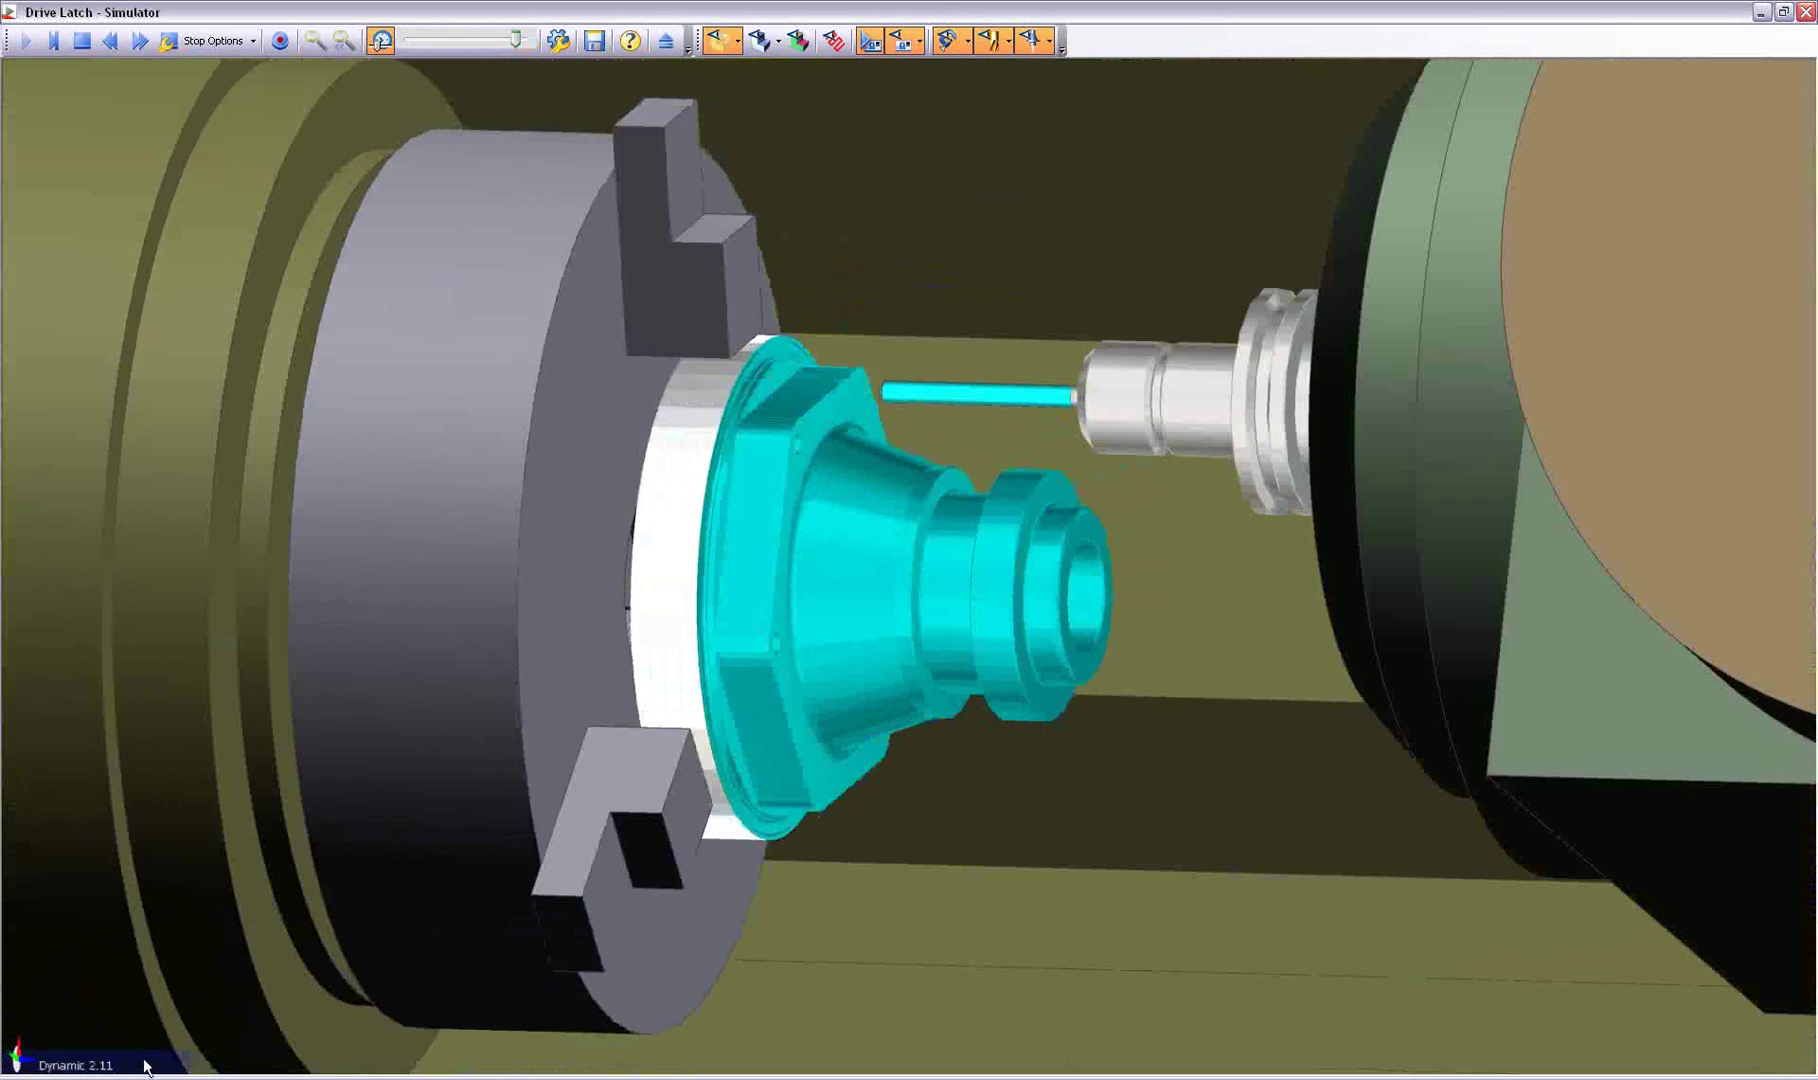
click(146, 1066)
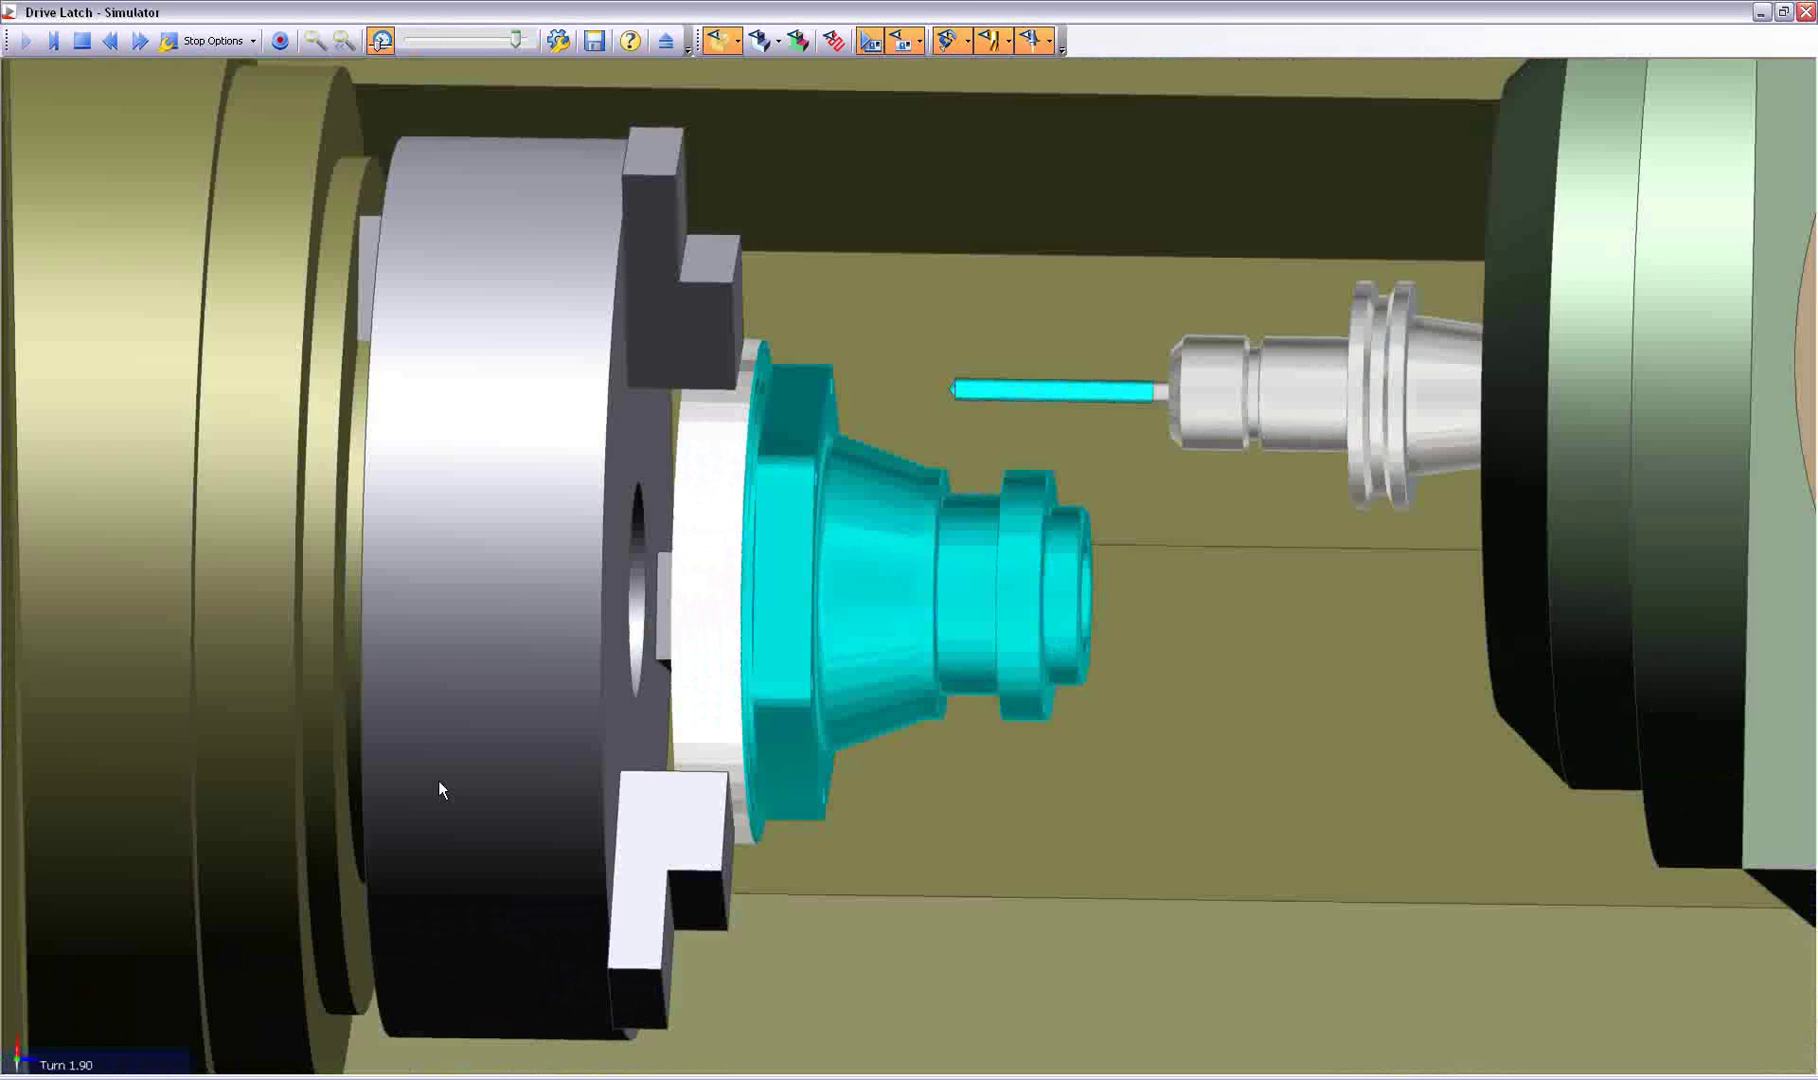